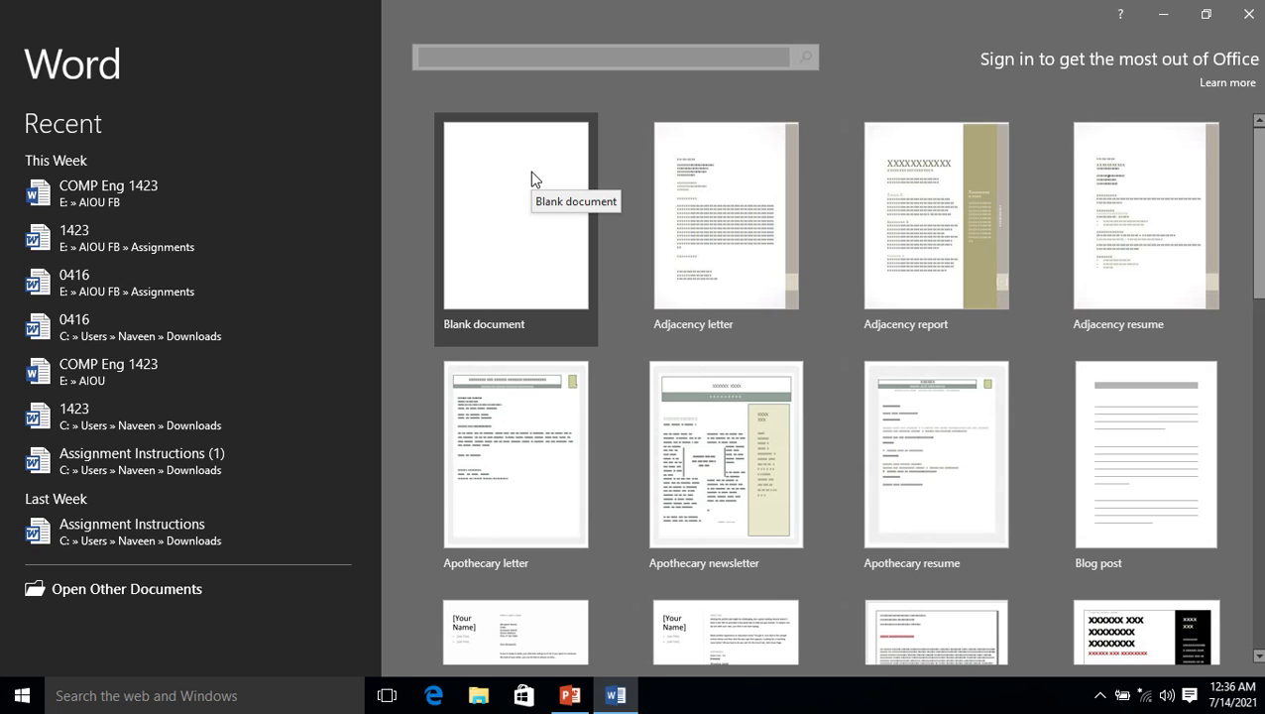
Create a blank document and zoom out to 50% to show the whole page.
{"action": "left_click", "coordinate": [525, 228]}
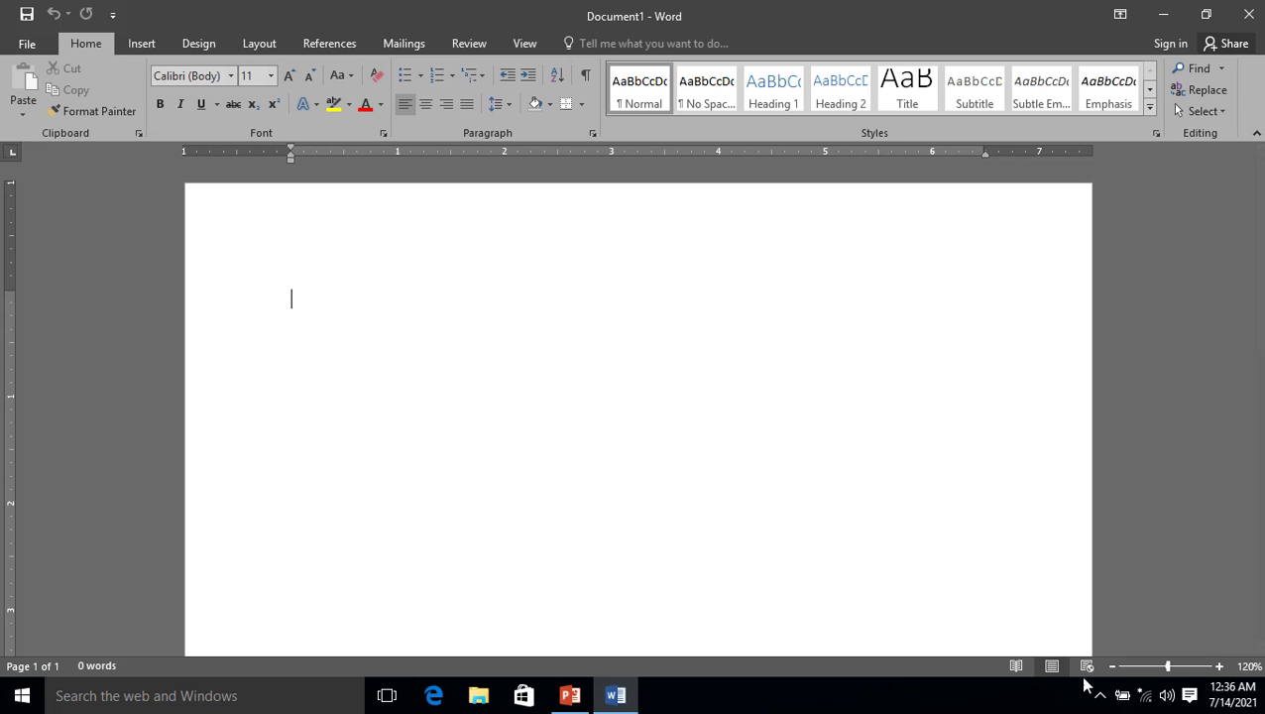
{"action": "left_click", "coordinate": [1113, 666]}
{"action": "left_click", "coordinate": [1114, 666]}
{"action": "left_click", "coordinate": [1114, 666]}
{"action": "left_click", "coordinate": [1114, 666]}
{"action": "left_click", "coordinate": [1114, 666]}
{"action": "left_click", "coordinate": [1113, 666]}
{"action": "left_click", "coordinate": [1114, 666]}
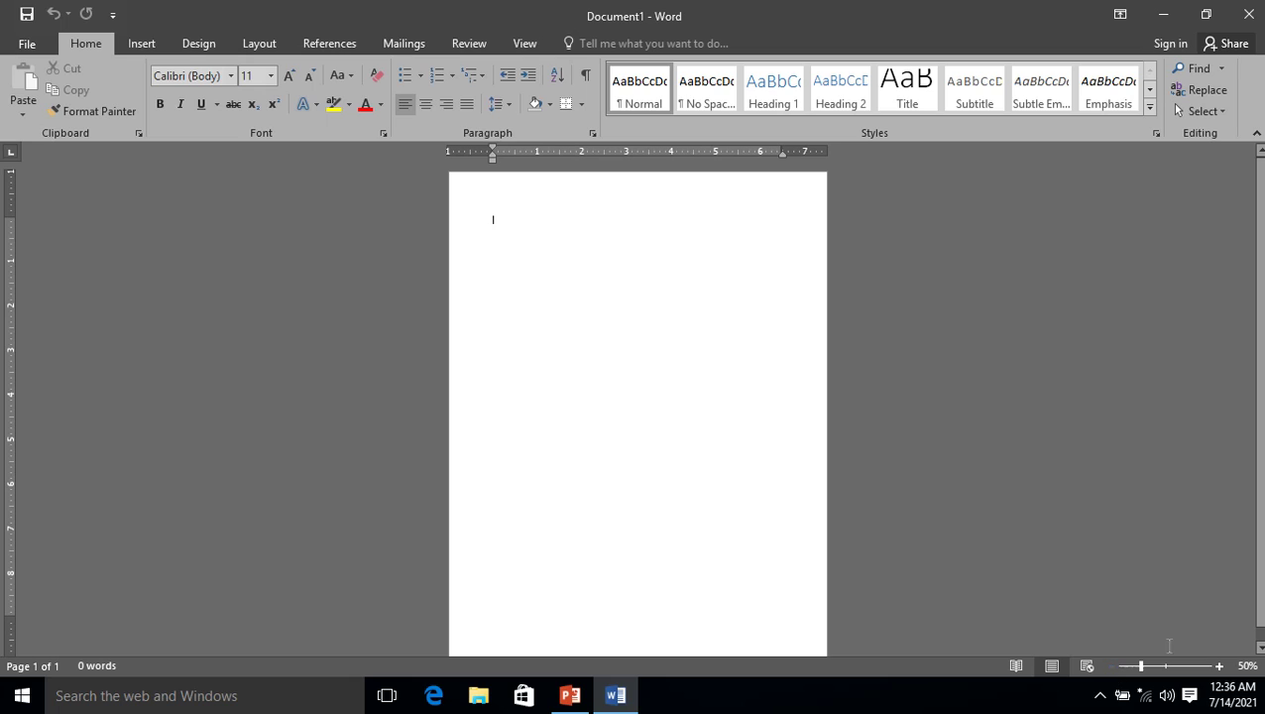
{"action": "left_click", "coordinate": [1258, 646]}
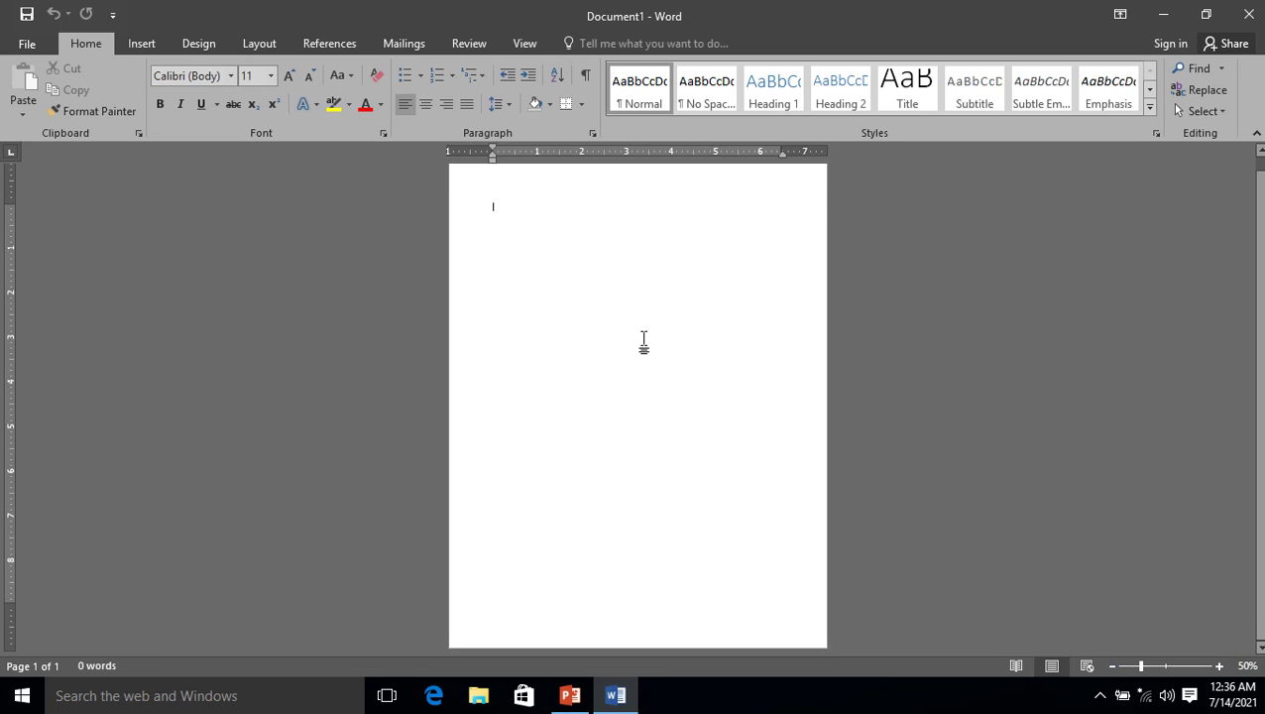
Switch the page orientation to Landscape and back to Portrait.
{"action": "left_click", "coordinate": [266, 46]}
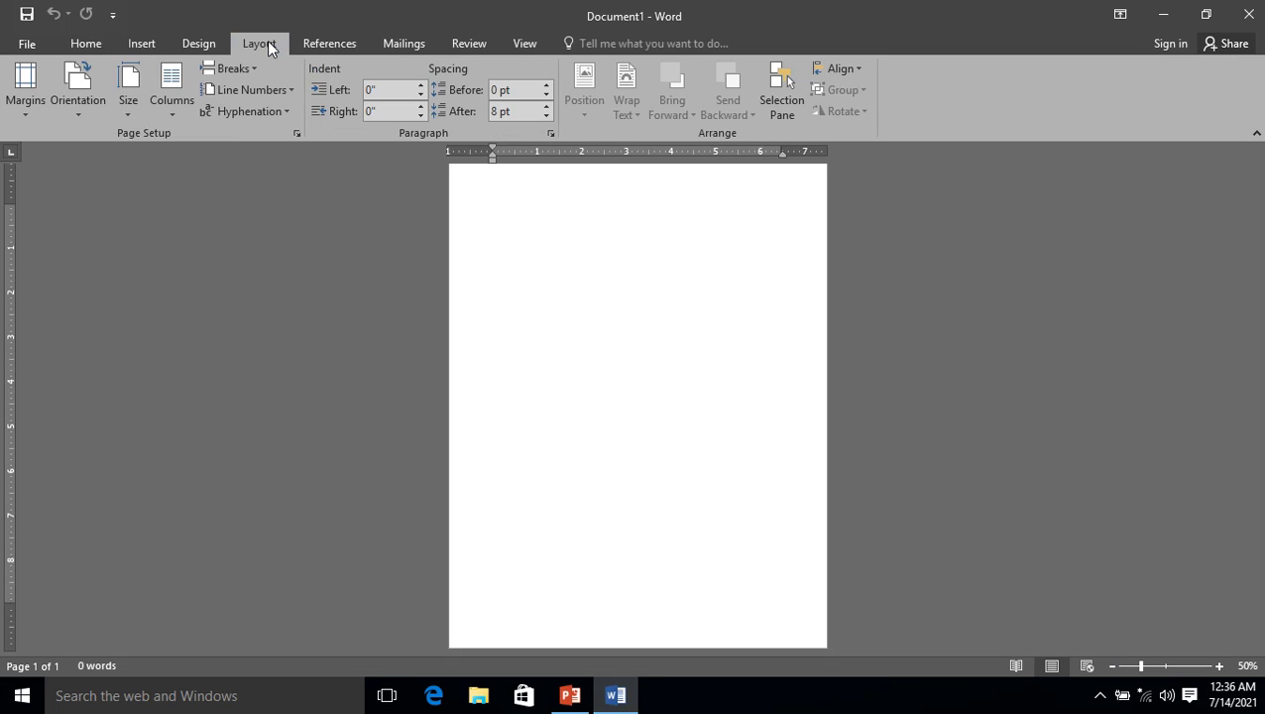
{"action": "left_click", "coordinate": [79, 110]}
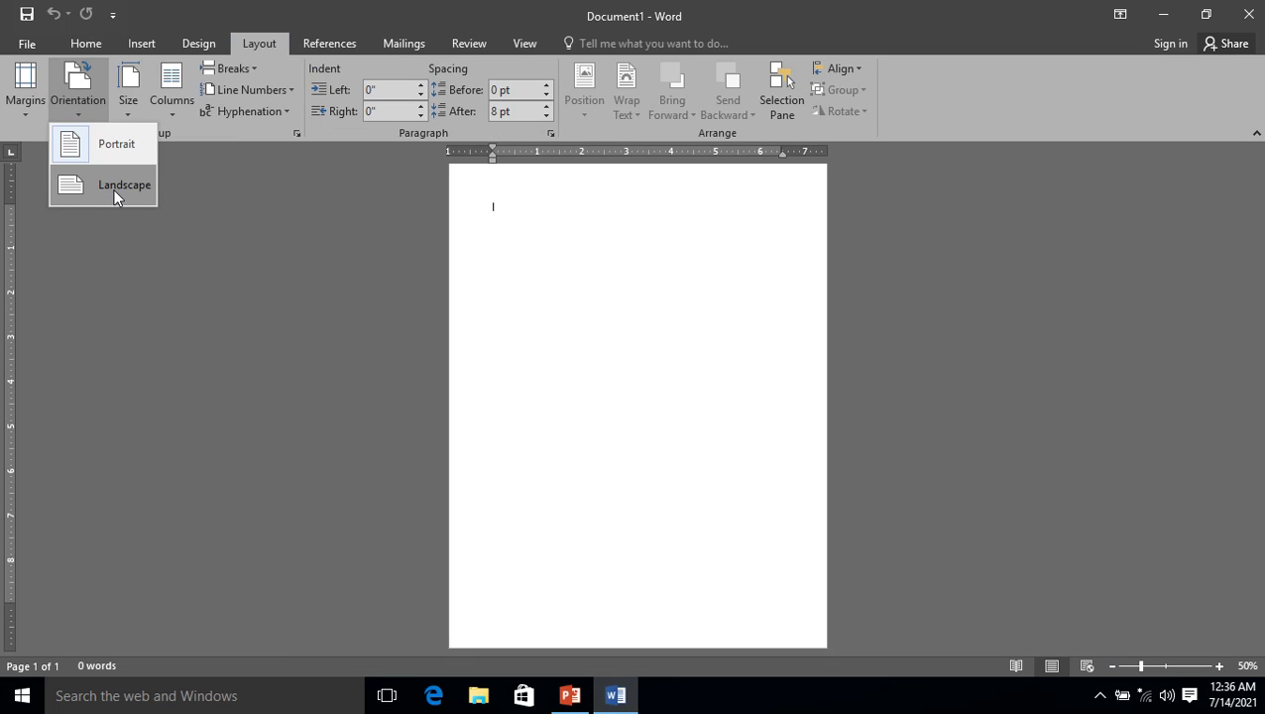
{"action": "left_click", "coordinate": [111, 198]}
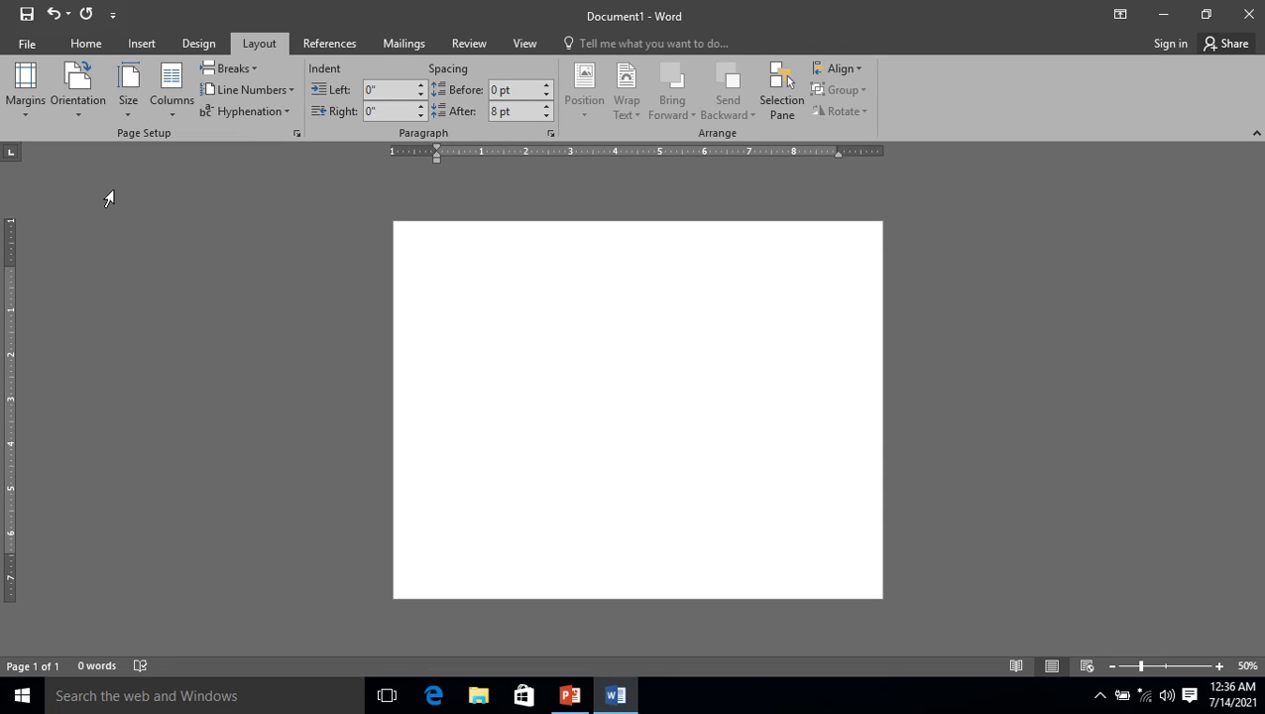
{"action": "left_click", "coordinate": [86, 118]}
{"action": "left_click", "coordinate": [114, 145]}
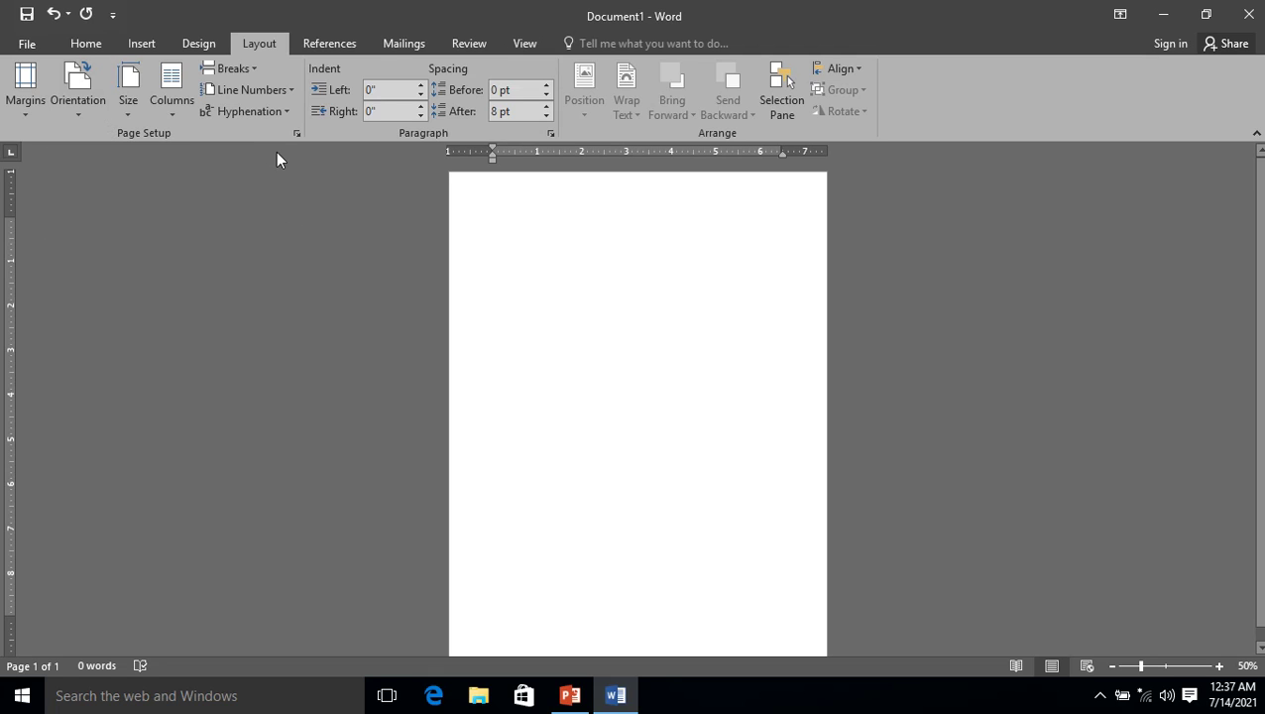
Insert a Next Page section break and set the new second page to Landscape orientation.
{"action": "left_click", "coordinate": [253, 66]}
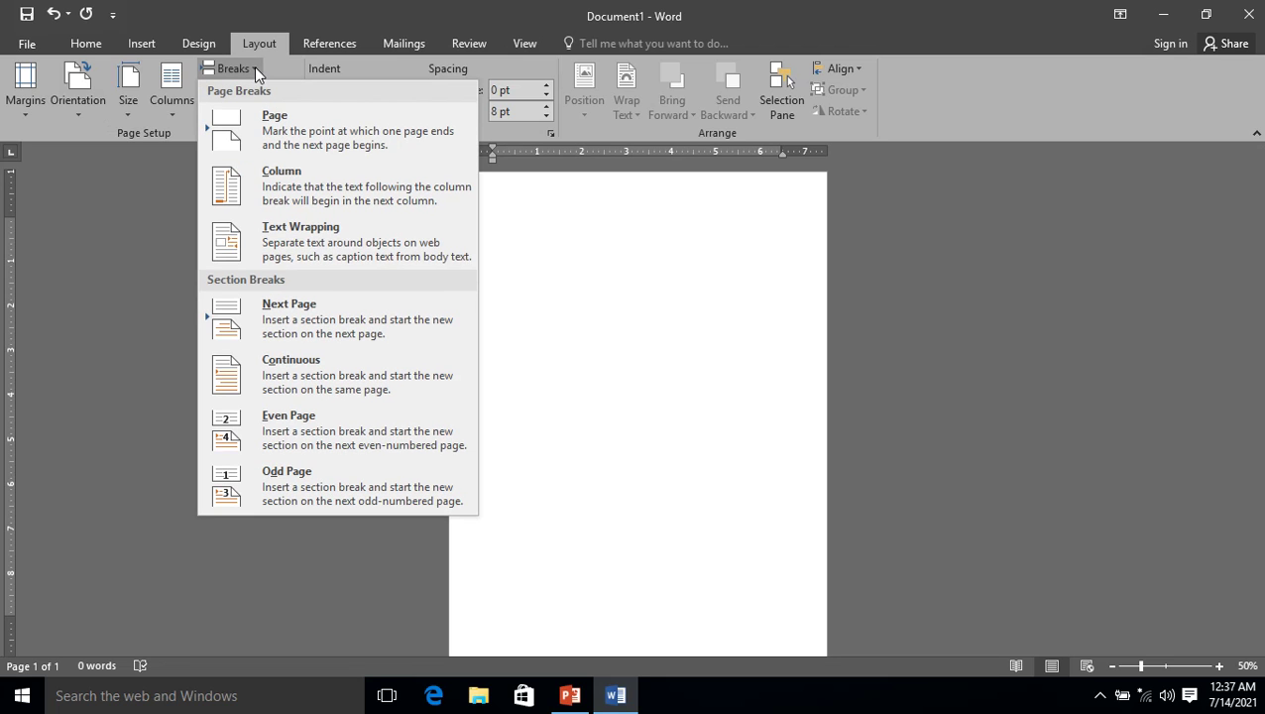
{"action": "left_click", "coordinate": [294, 310]}
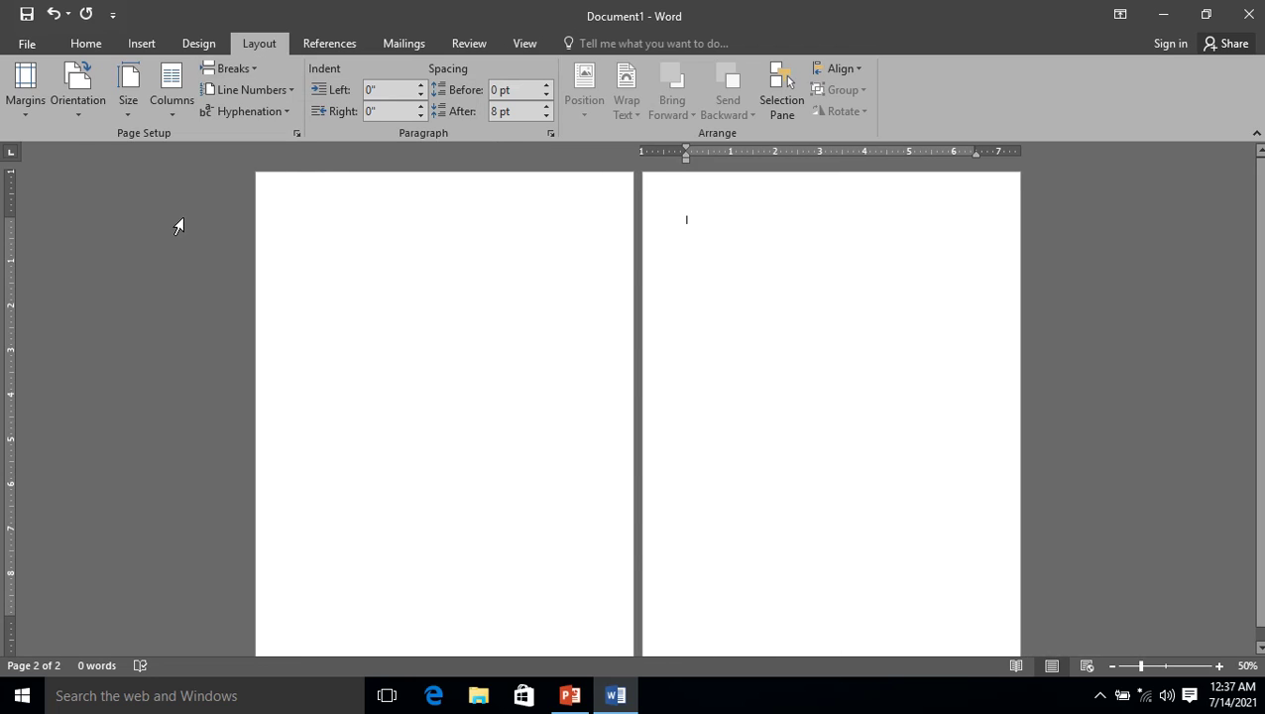
{"action": "left_click", "coordinate": [90, 109]}
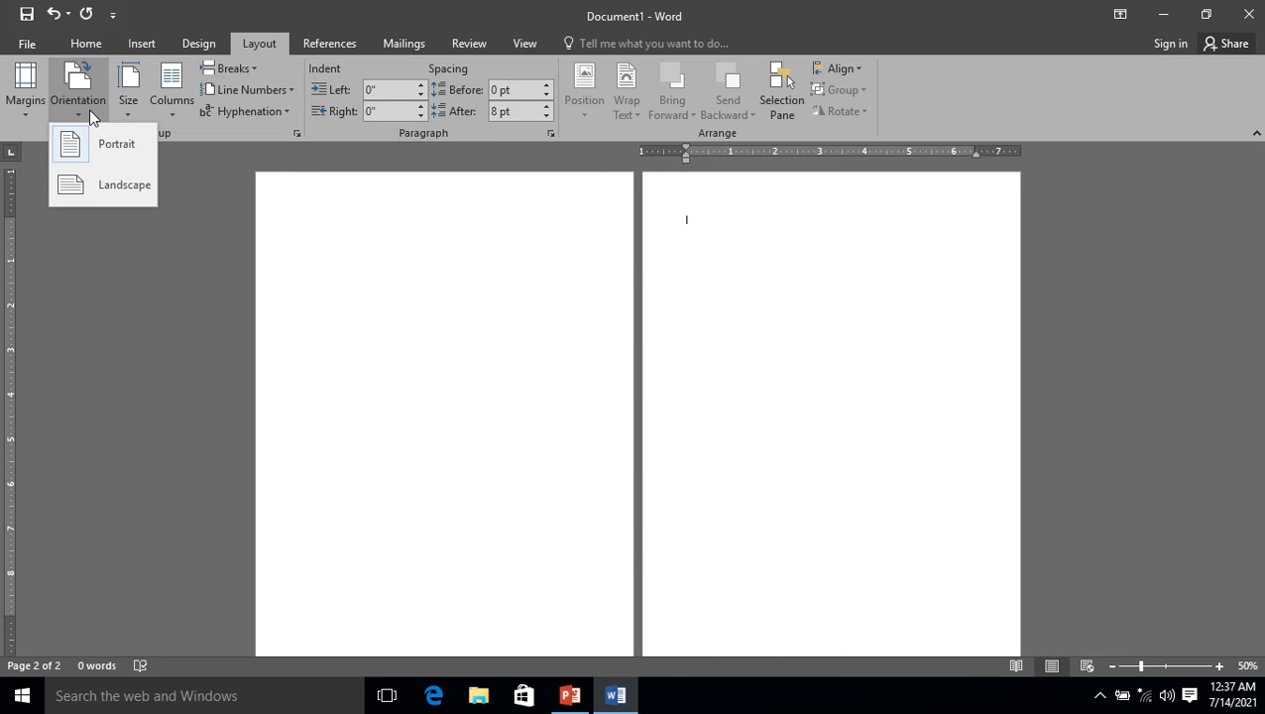
{"action": "left_click", "coordinate": [97, 188]}
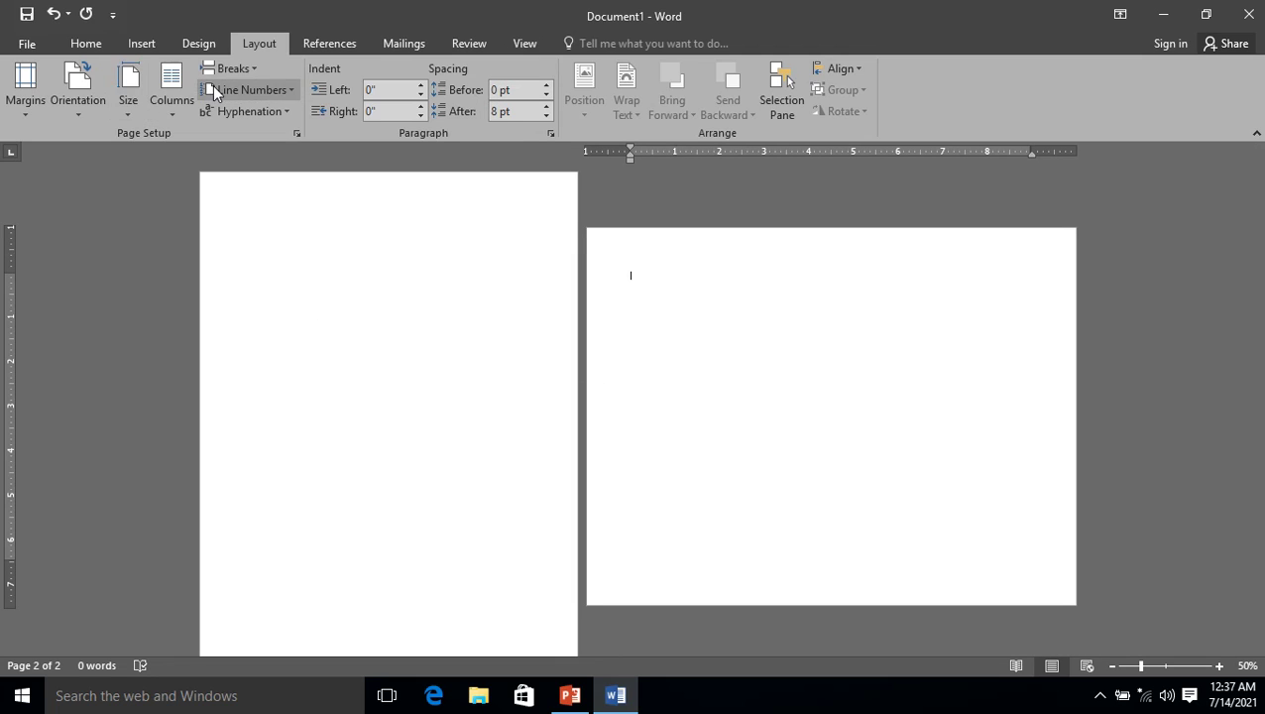
Insert another Next Page section break after the landscape page and set the third page to Portrait orientation.
{"action": "left_click", "coordinate": [245, 68]}
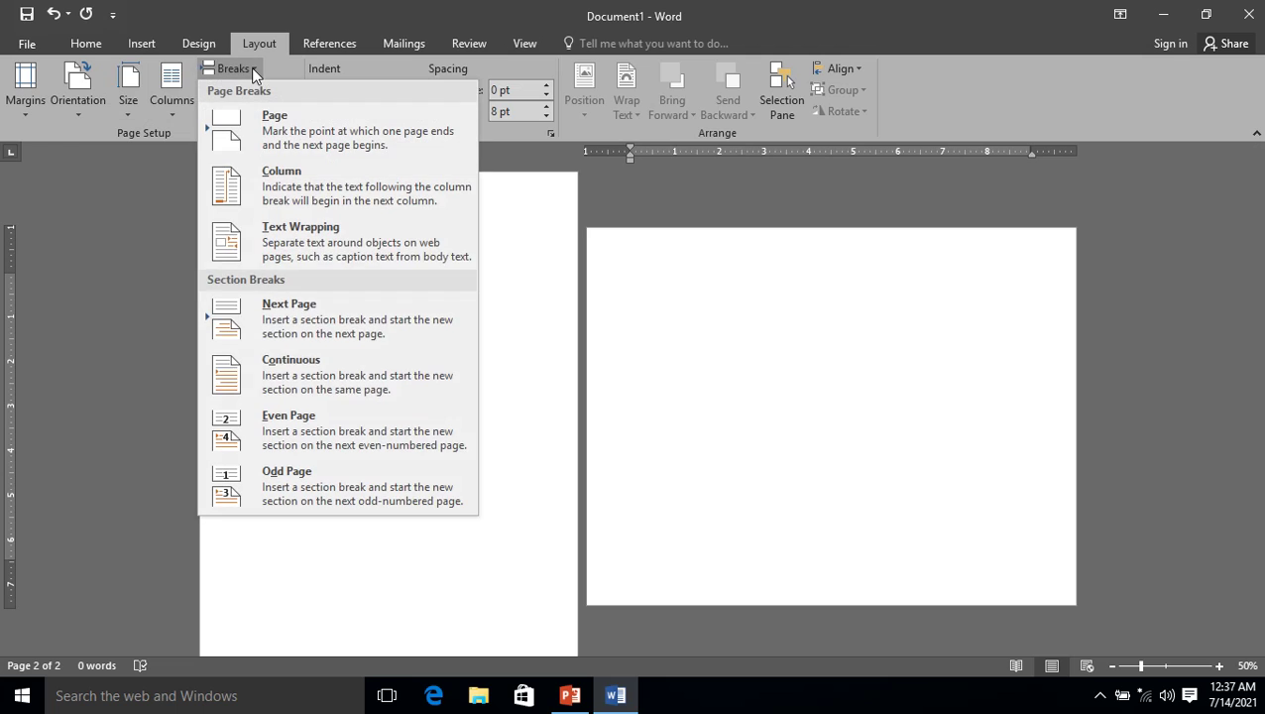
{"action": "left_click", "coordinate": [291, 318]}
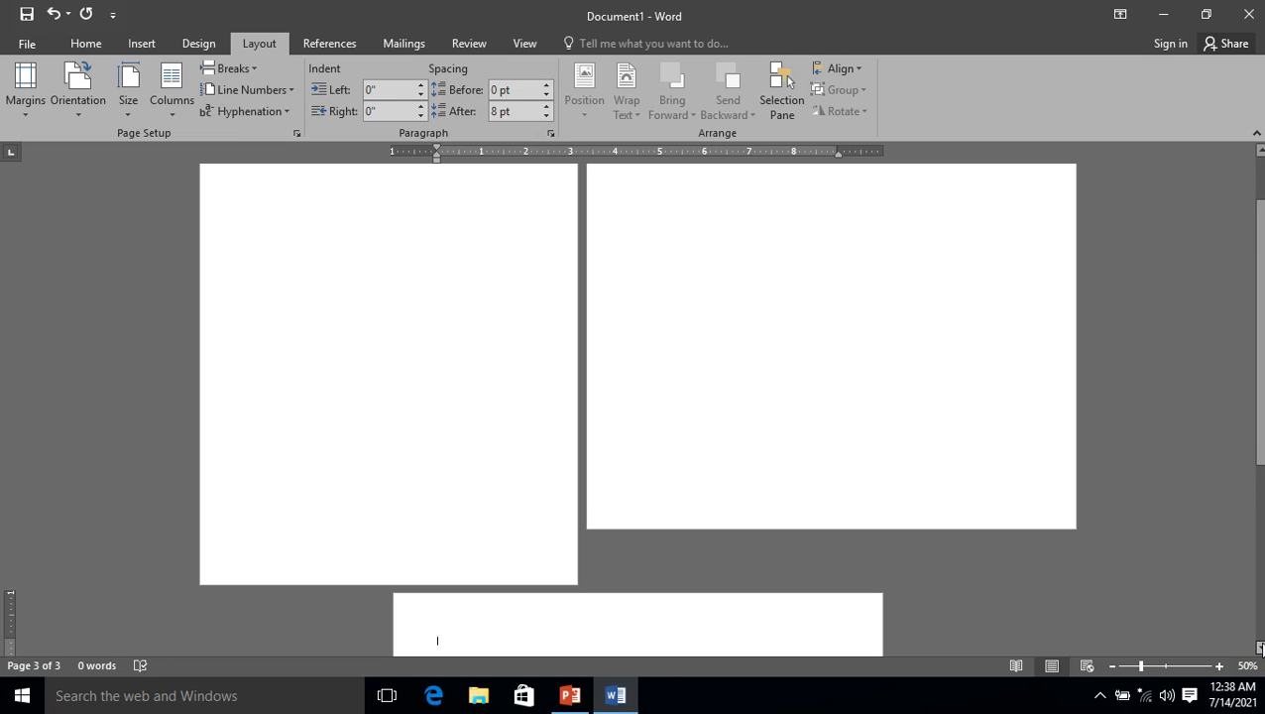
{"action": "left_click", "coordinate": [1259, 646]}
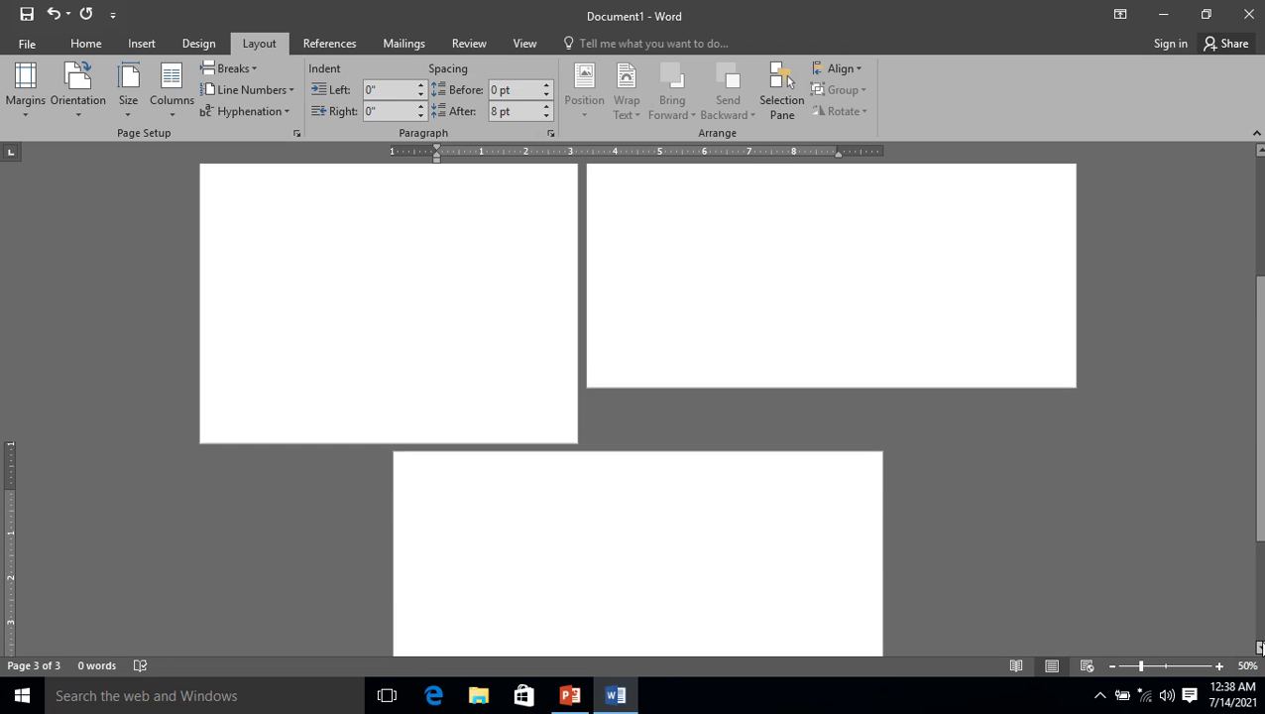
{"action": "left_click", "coordinate": [1259, 646]}
{"action": "left_click", "coordinate": [1258, 646]}
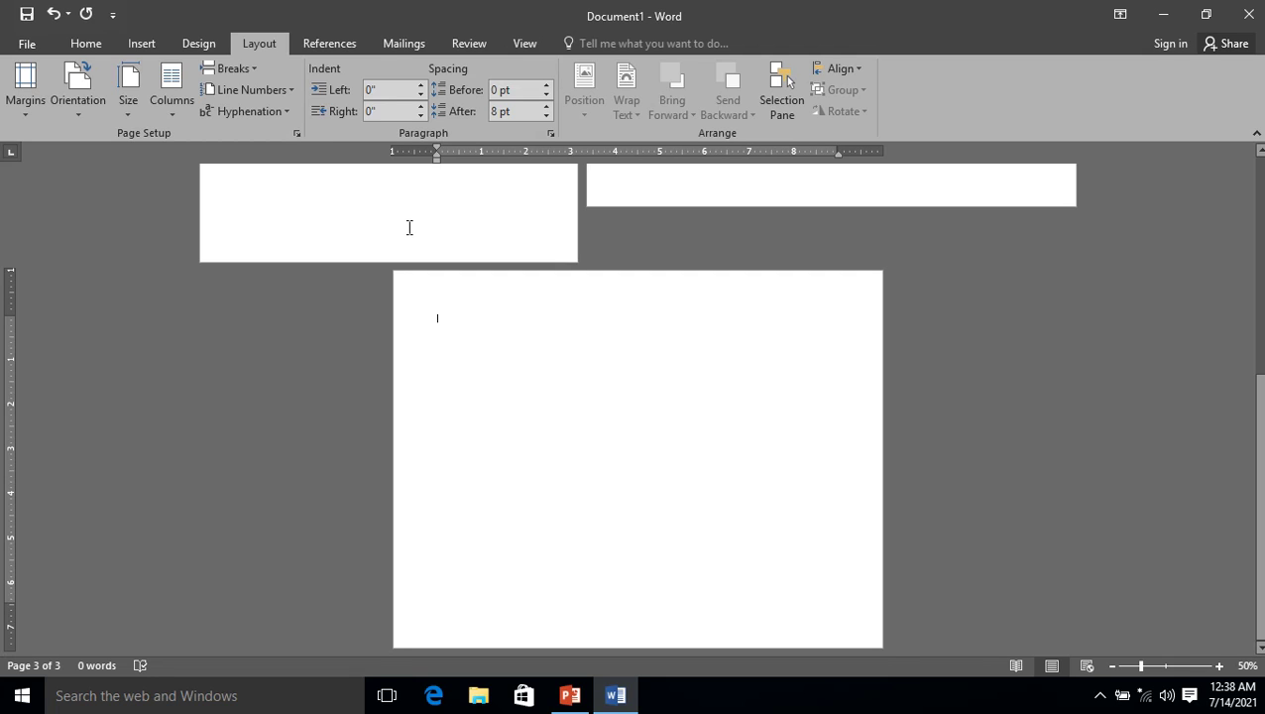
{"action": "left_click", "coordinate": [90, 103]}
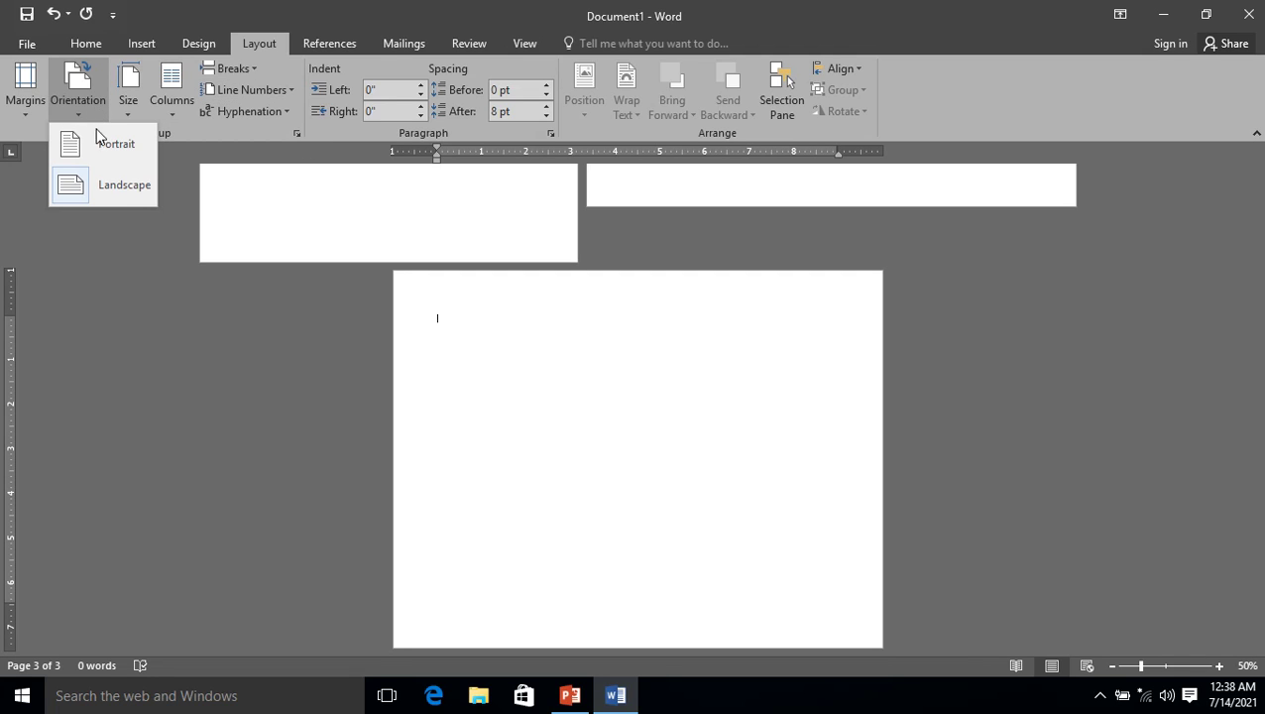
{"action": "left_click", "coordinate": [97, 130]}
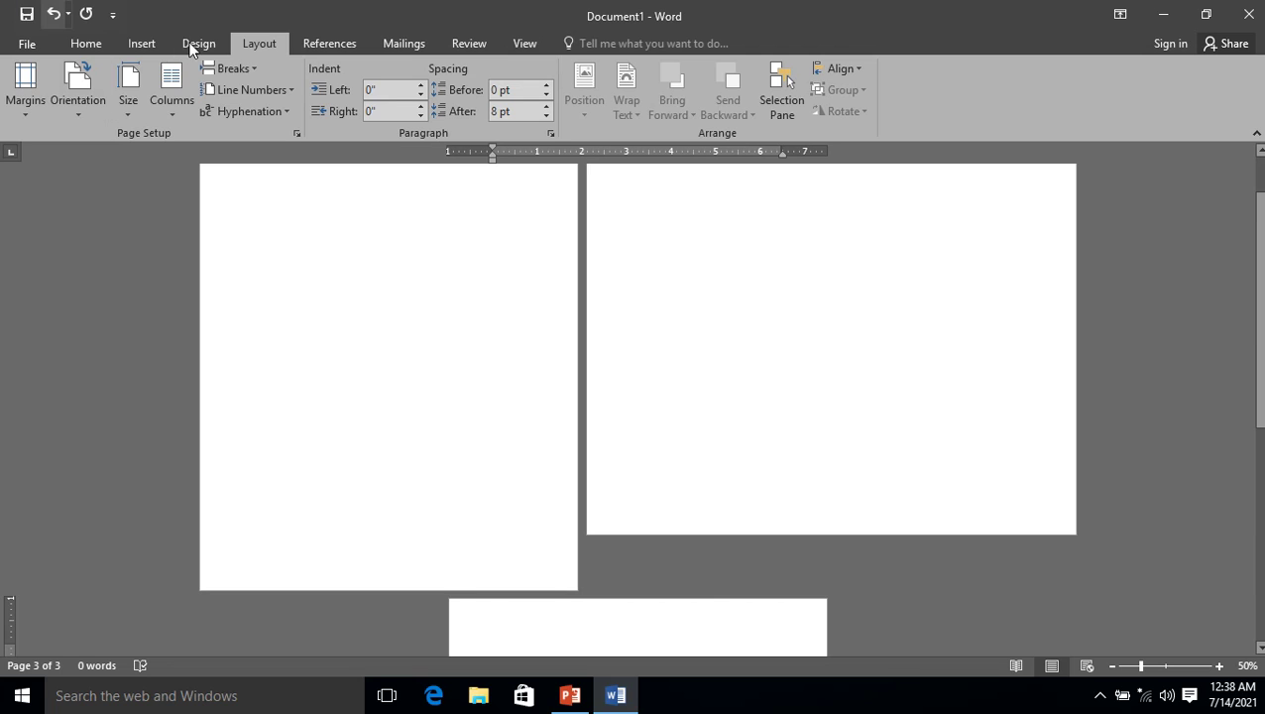
Undo the section breaks and their orientation changes, going back to a single portrait page.
{"action": "left_click", "coordinate": [254, 72]}
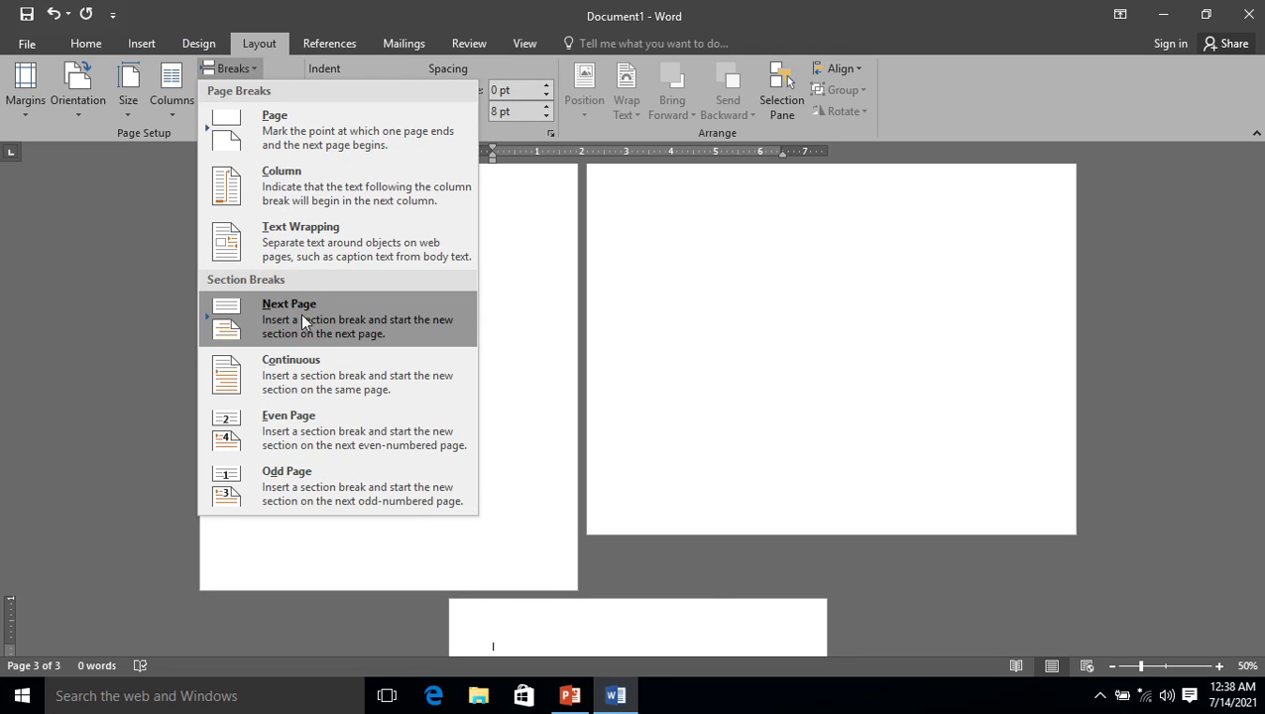
{"action": "left_click", "coordinate": [518, 347]}
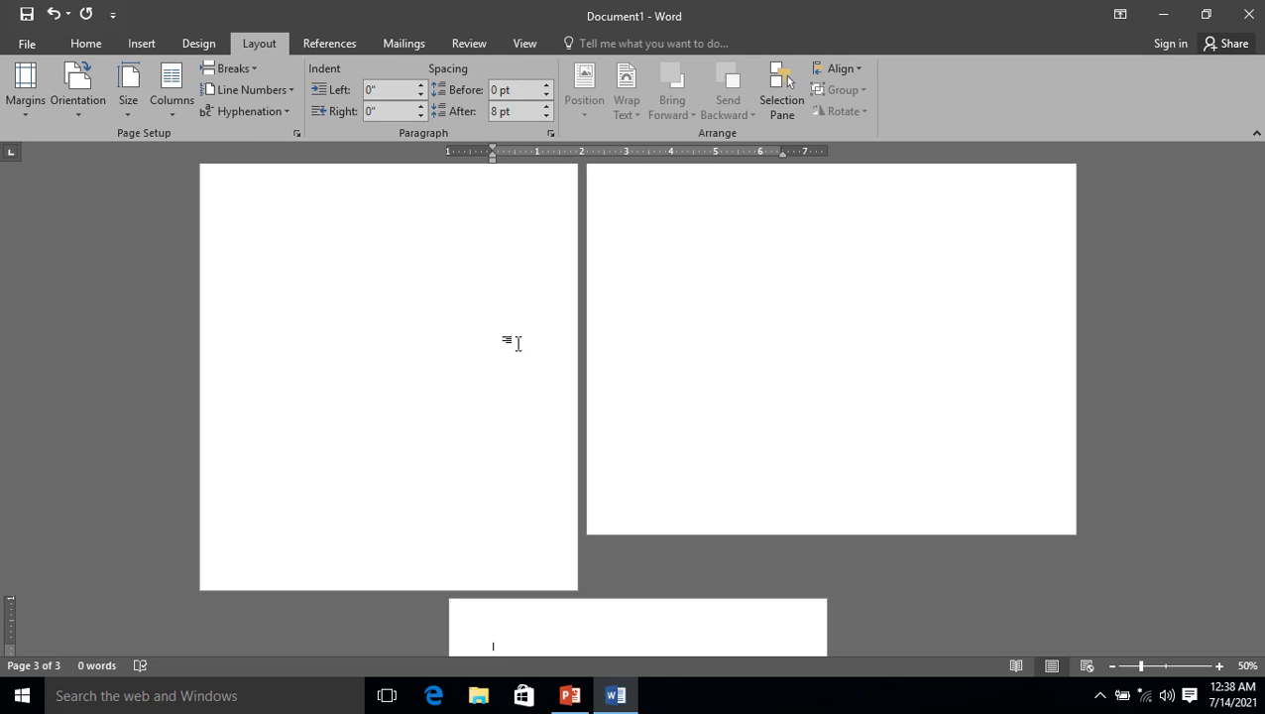
{"action": "key", "text": "ctrl+z"}
{"action": "key", "text": "ctrl+z"}
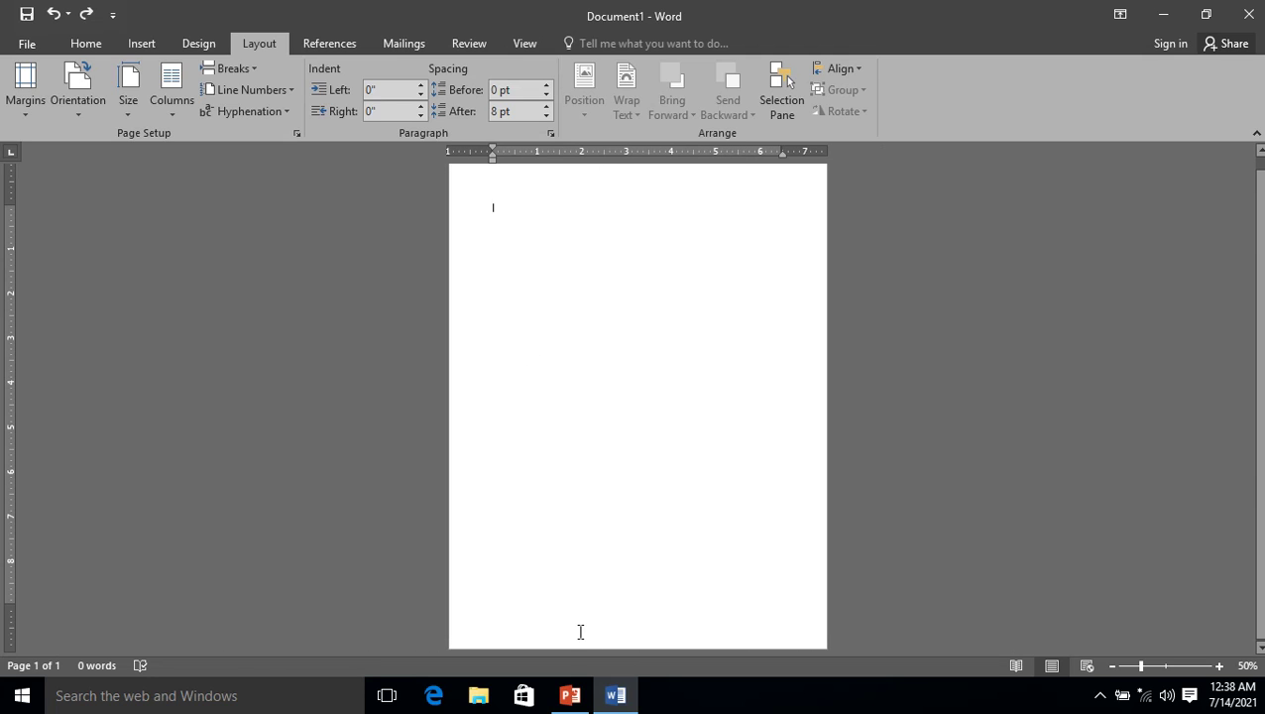
Switch to PowerPoint to review the Topics slide and return to the Word document.
{"action": "left_click", "coordinate": [570, 695]}
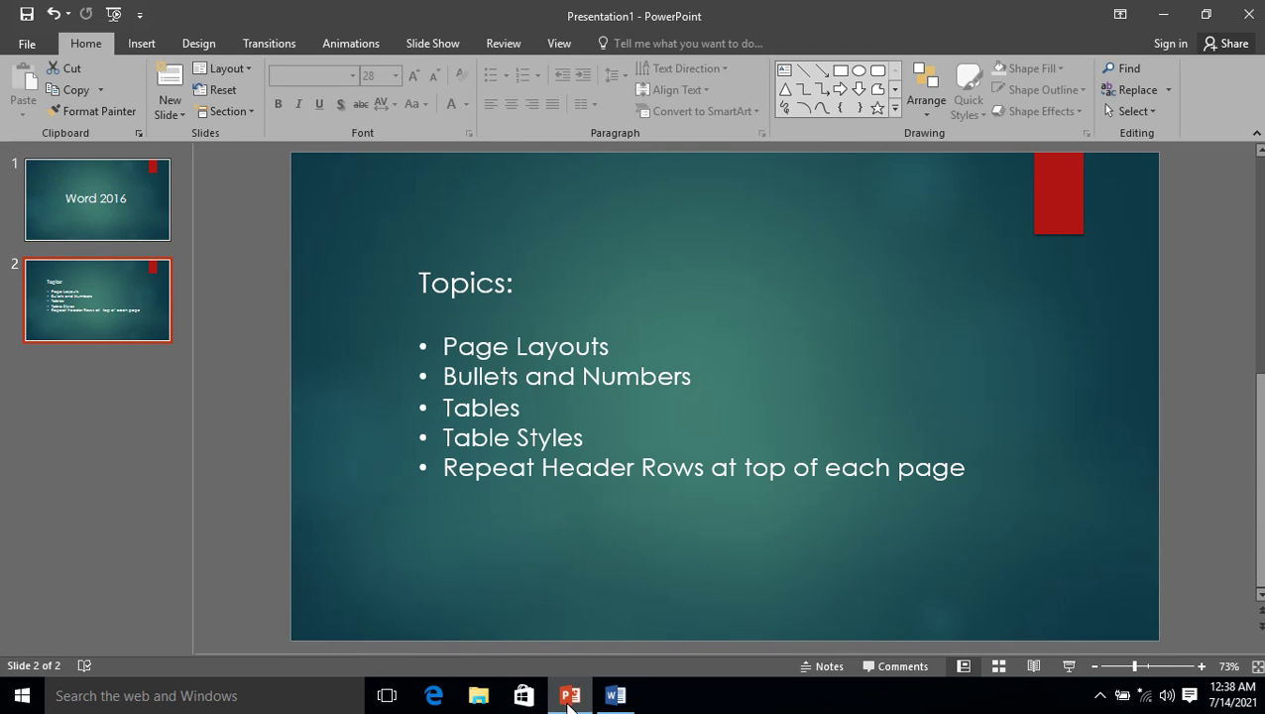
{"action": "left_click", "coordinate": [570, 696]}
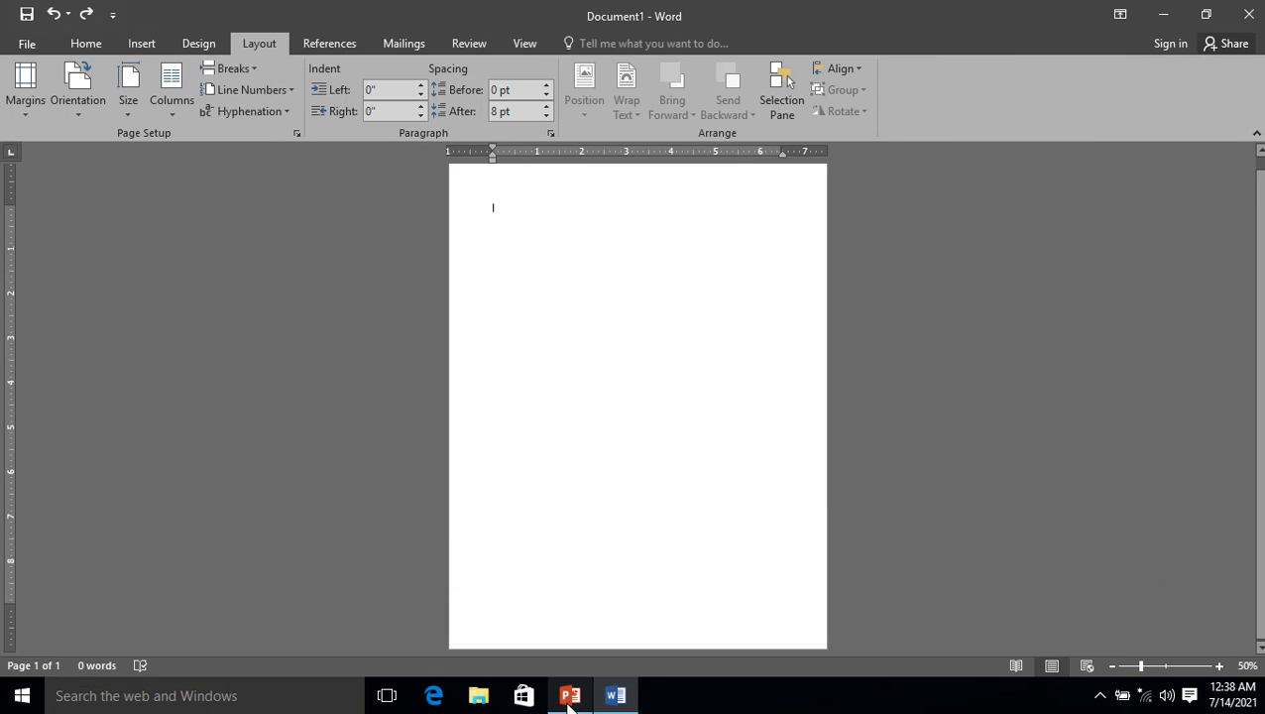
Zoom in to 100% and set the paragraph spacing after to 0 pt.
{"action": "left_click", "coordinate": [1218, 666]}
{"action": "left_click", "coordinate": [1218, 666]}
{"action": "left_click", "coordinate": [1218, 666]}
{"action": "left_click", "coordinate": [1218, 666]}
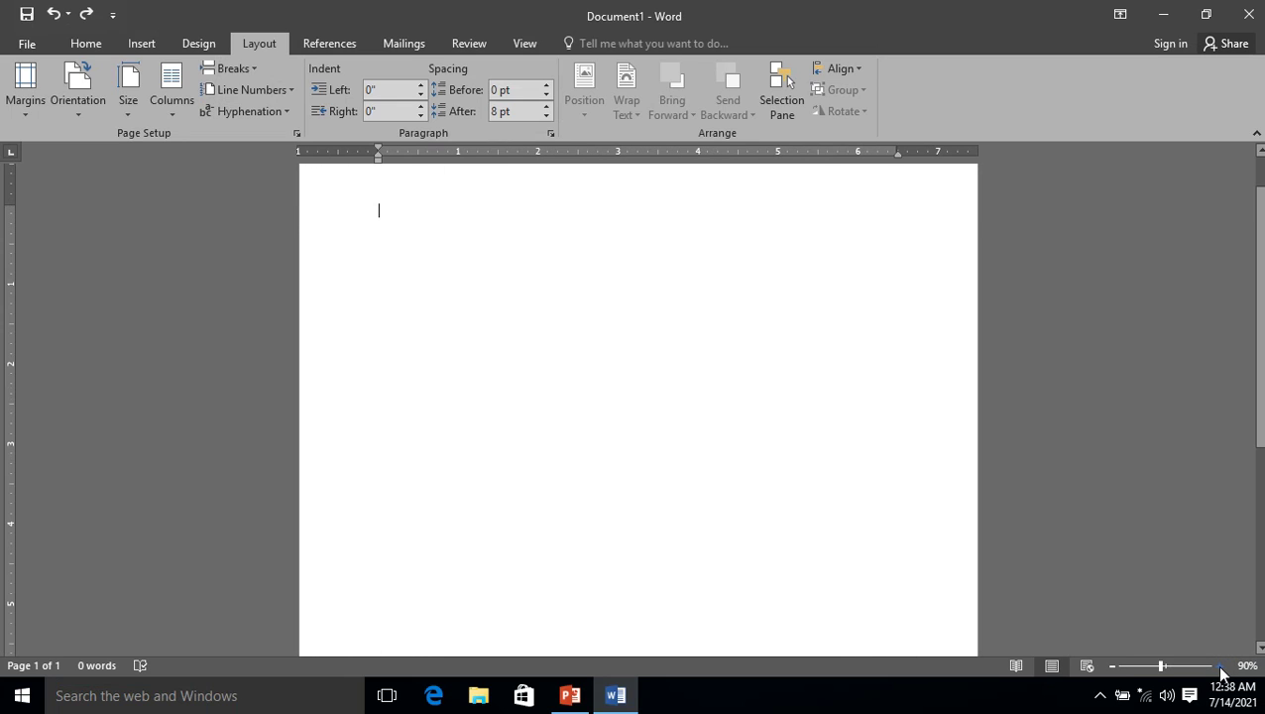
{"action": "left_click", "coordinate": [1218, 666]}
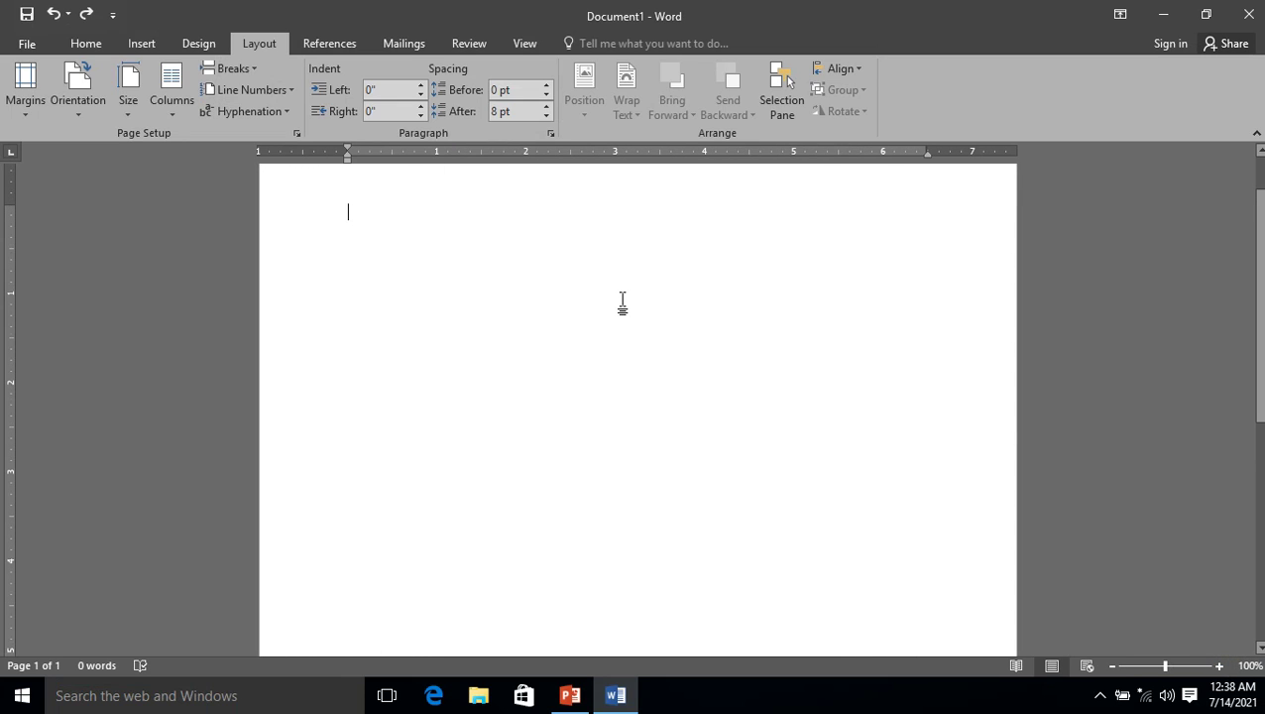
{"action": "left_click", "coordinate": [520, 112]}
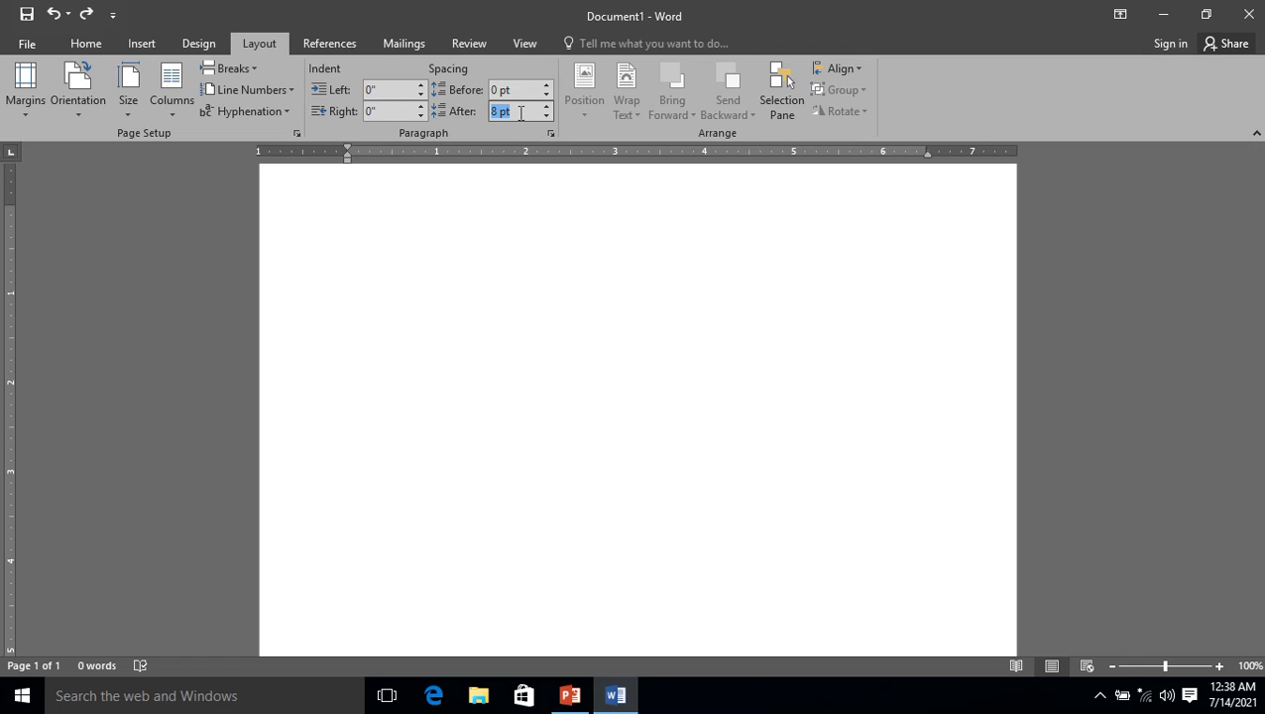
{"action": "type", "text": "0"}
{"action": "key", "text": "Return"}
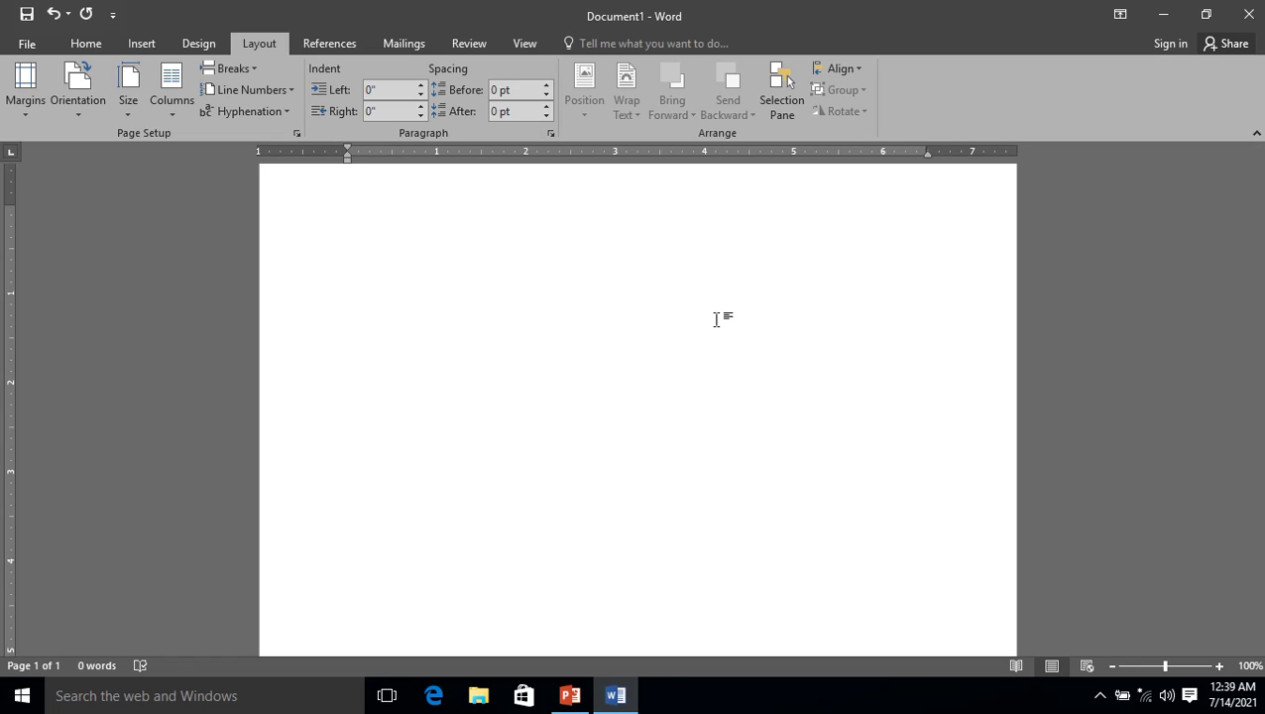
{"action": "type", "text": "pEN"}
{"action": "key", "text": "Return"}
{"action": "key", "text": "Up"}
{"action": "key", "text": "shift+Down"}
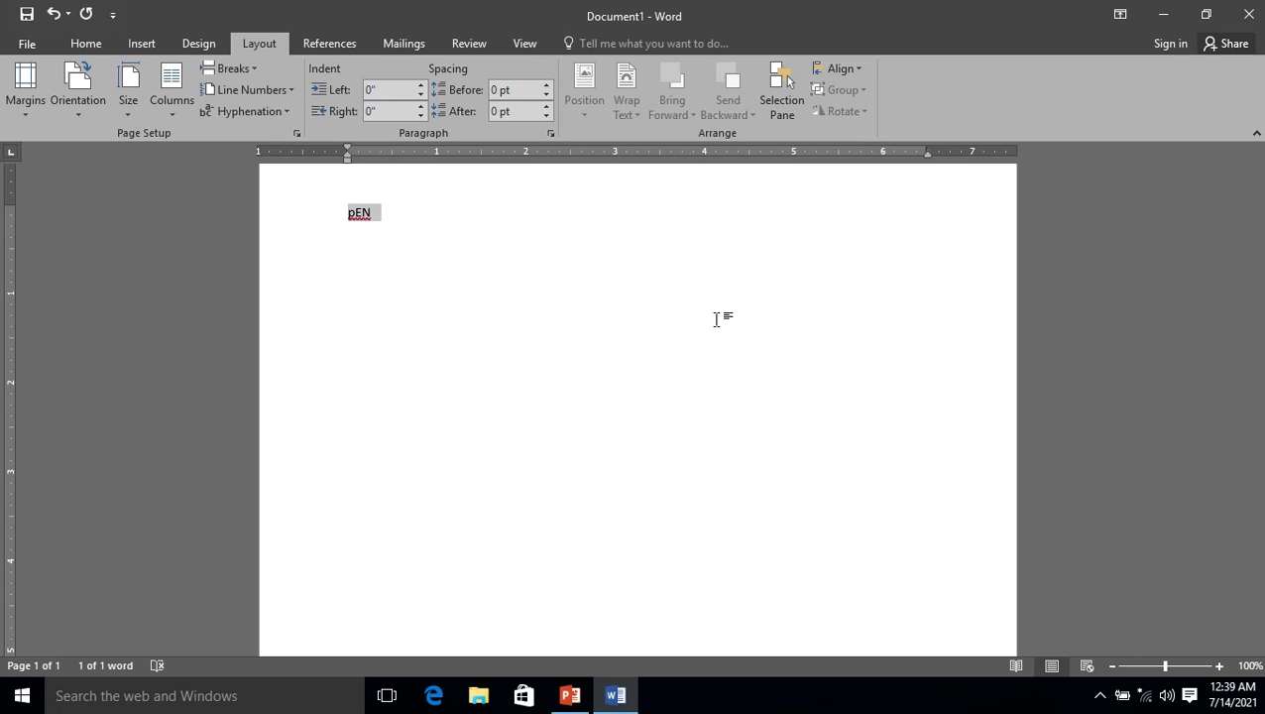
Enter the items Pen, Pencil and Marker on three separate lines at the start of the document.
{"action": "type", "text": "Pen"}
{"action": "key", "text": "Return"}
{"action": "type", "text": "Penic"}
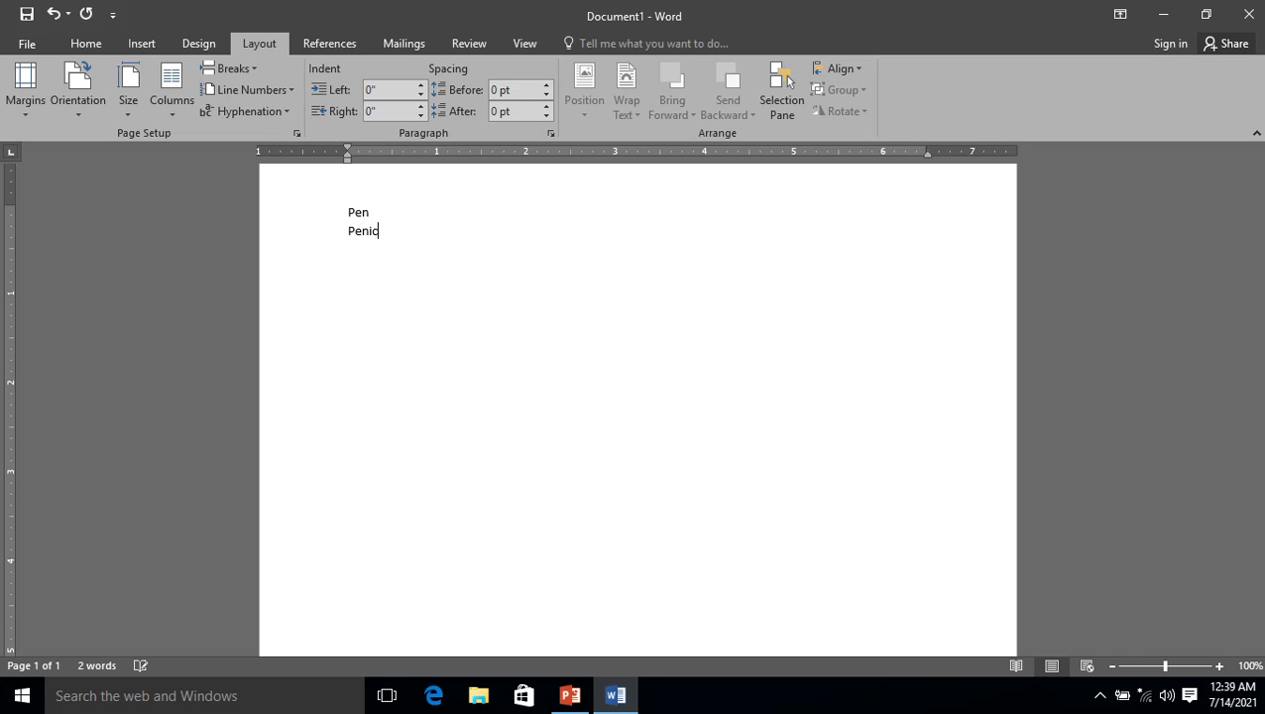
{"action": "key", "text": "BackSpace"}
{"action": "key", "text": "BackSpace"}
{"action": "type", "text": "cil"}
{"action": "key", "text": "Return"}
{"action": "type", "text": "Marker"}
{"action": "key", "text": "Return"}
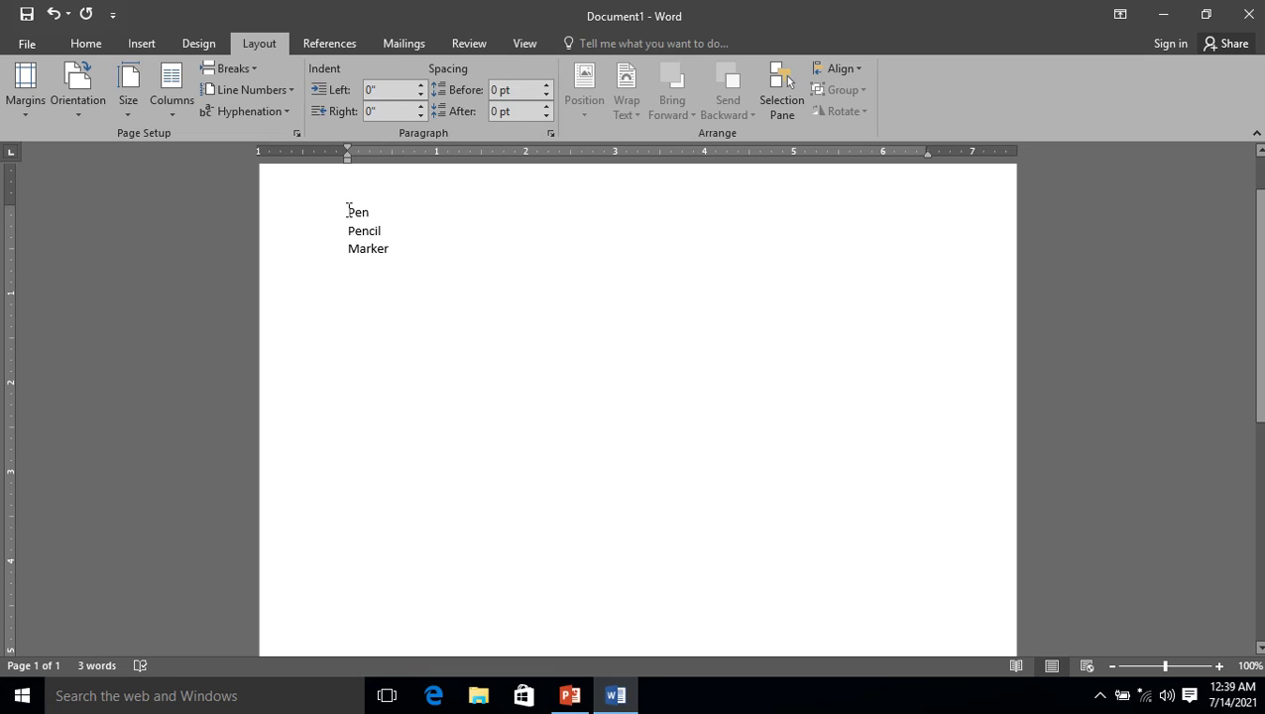
Format the Pen, Pencil and Marker lines as a list with round bullets.
{"action": "left_click_drag", "start_coordinate": [348, 210], "coordinate": [412, 249]}
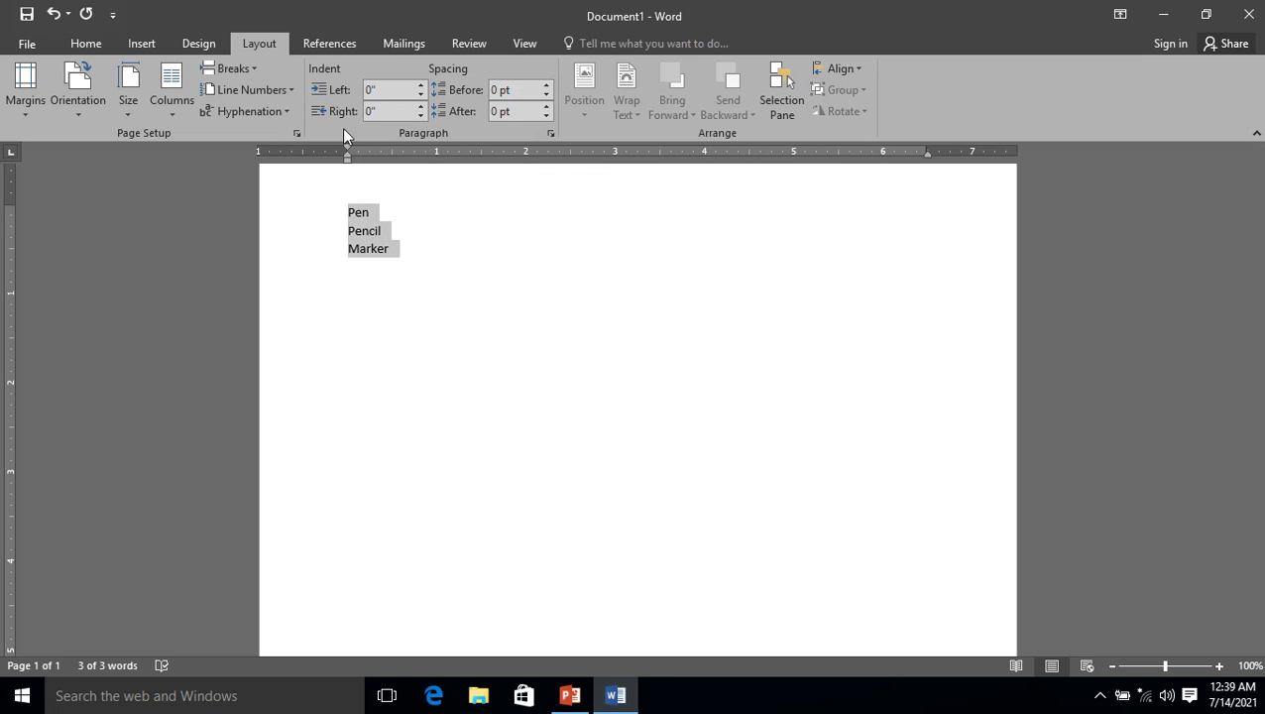
{"action": "left_click", "coordinate": [95, 43]}
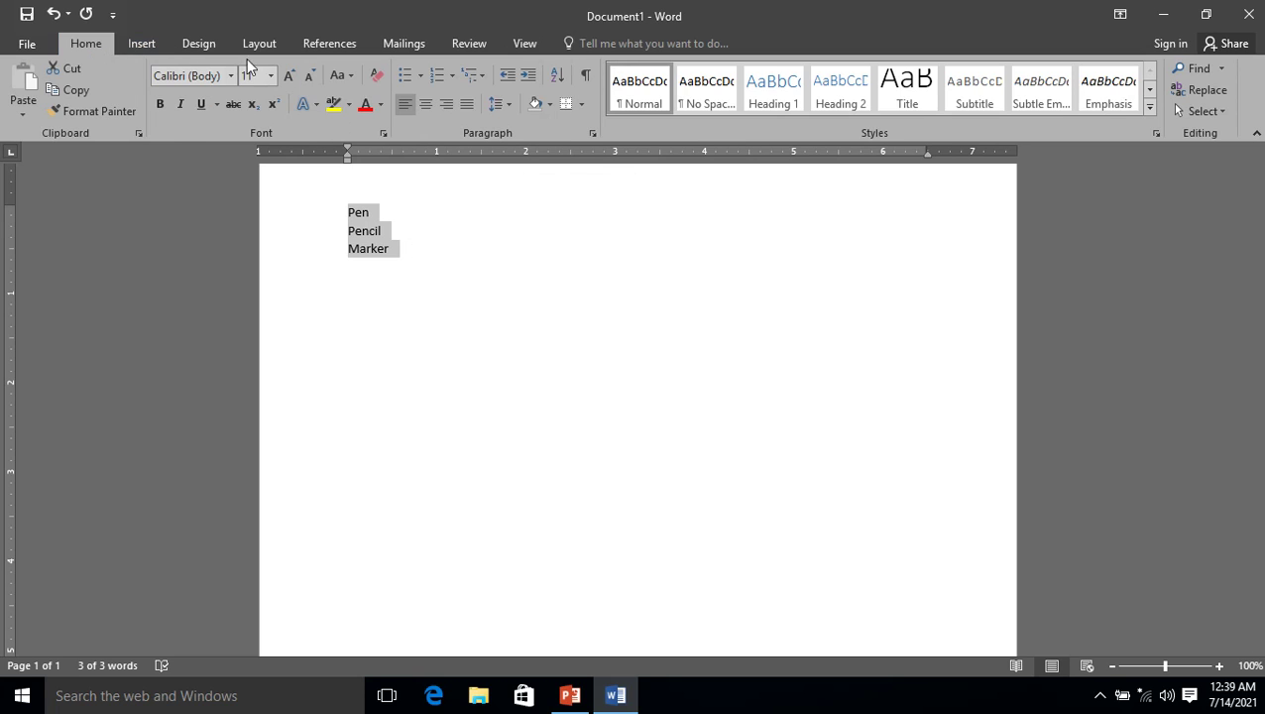
{"action": "left_click", "coordinate": [406, 83]}
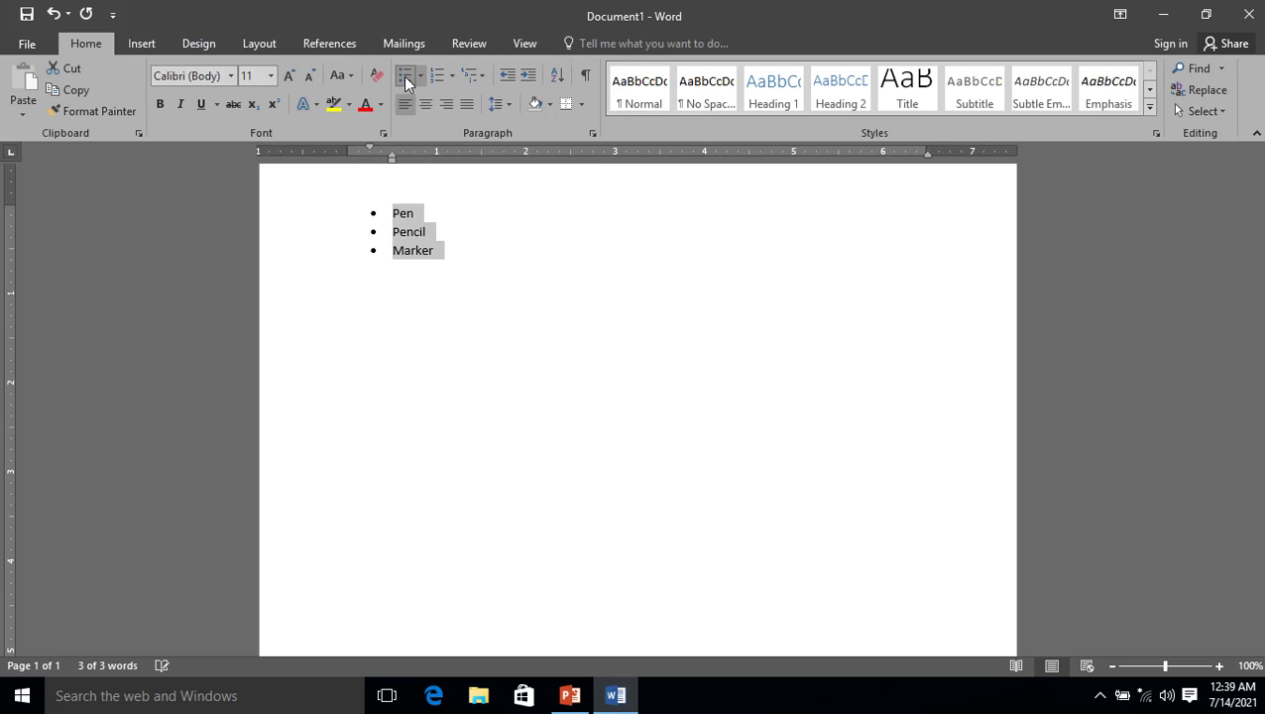
{"action": "left_click", "coordinate": [452, 276]}
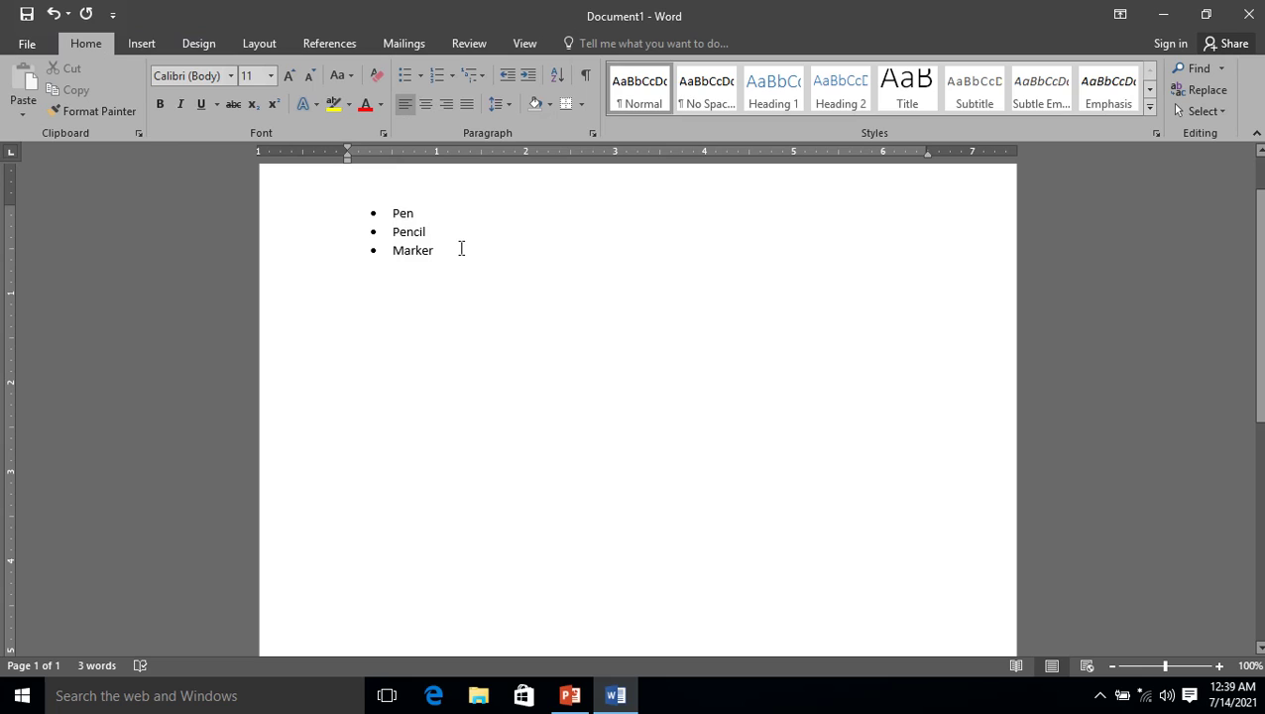
Add Ink as a new bullet item after Marker.
{"action": "left_click", "coordinate": [461, 249]}
{"action": "key", "text": "Return"}
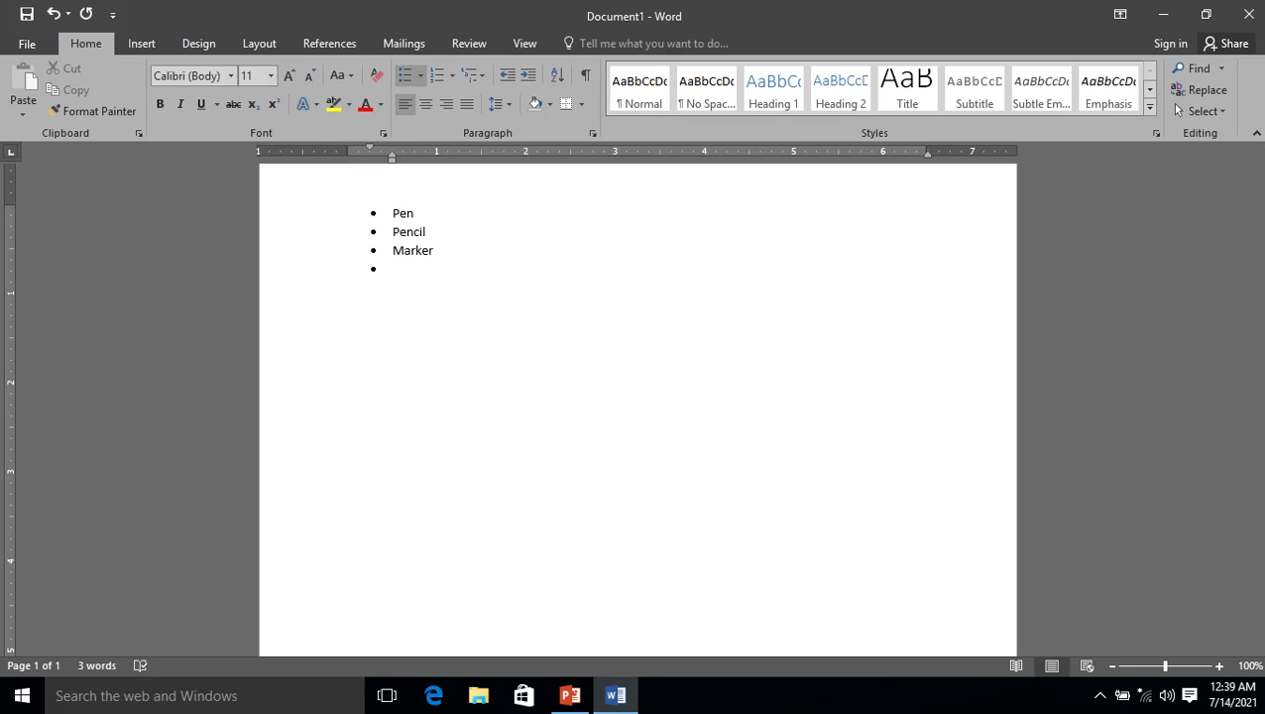
{"action": "type", "text": "Ink"}
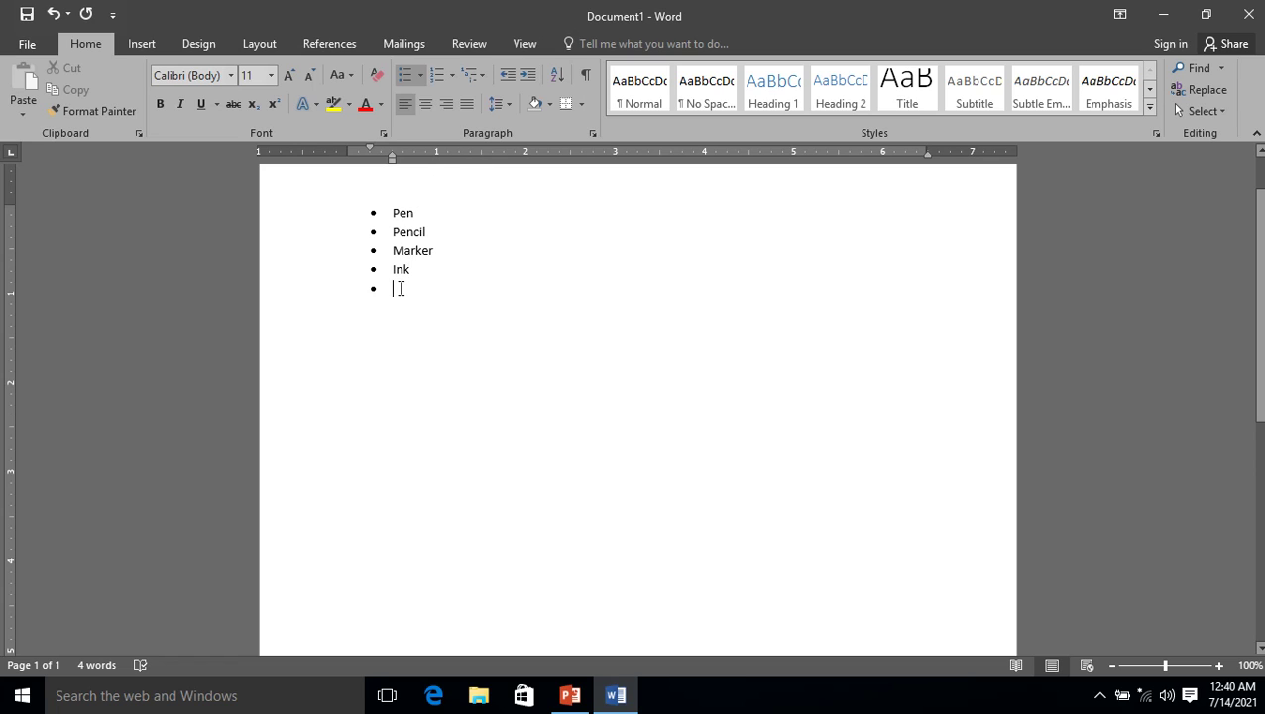
Change the Pen, Pencil, Marker and Ink items to a numbered list and remove the empty bullet below them.
{"action": "left_click_drag", "start_coordinate": [400, 287], "coordinate": [362, 203]}
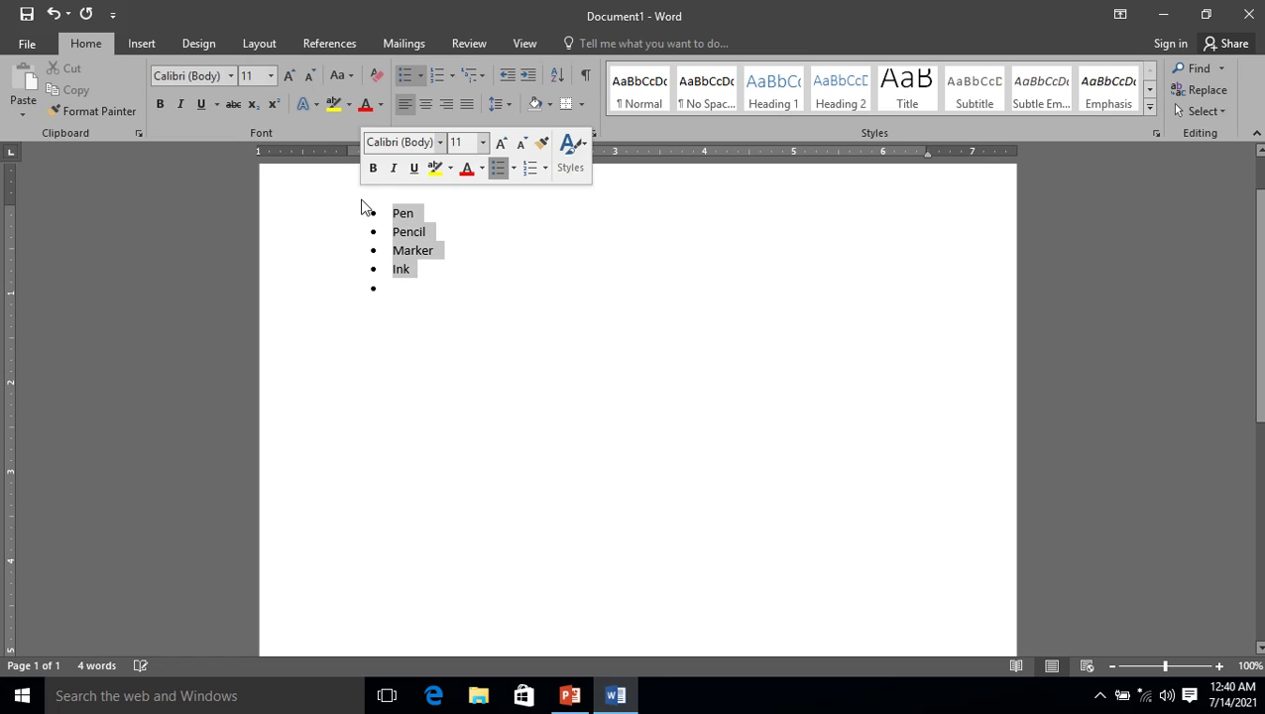
{"action": "left_click", "coordinate": [437, 76]}
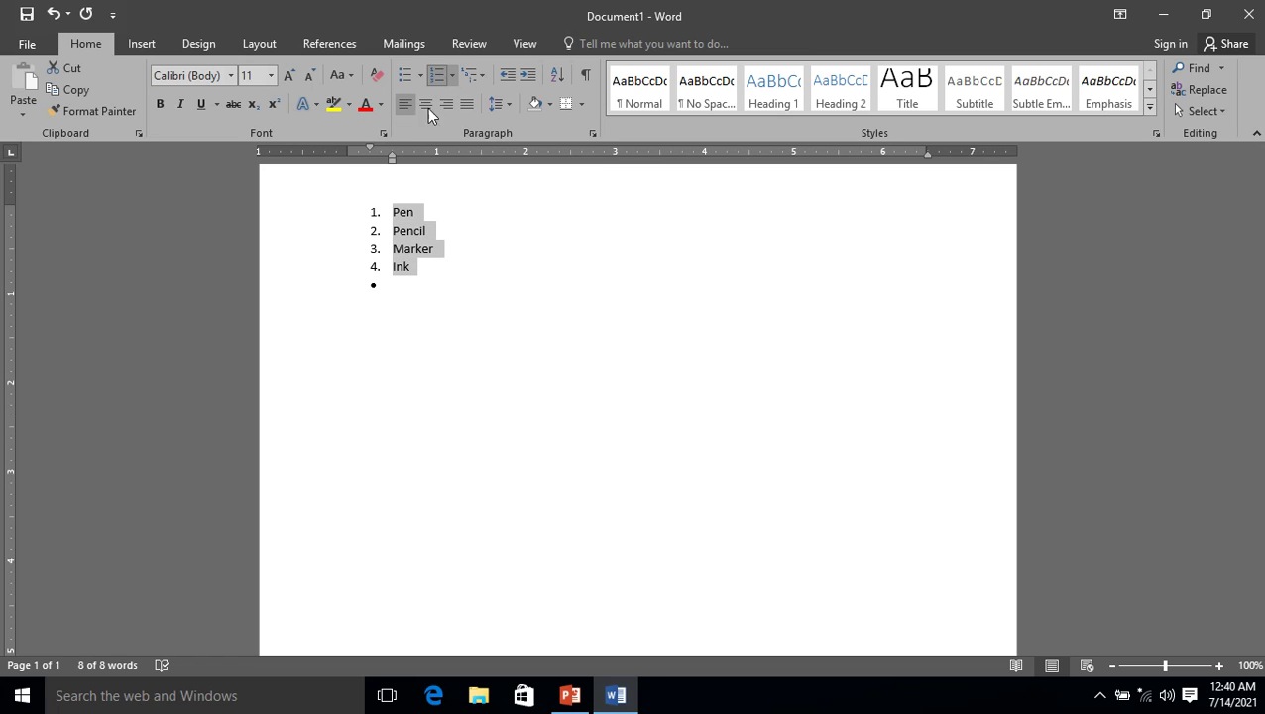
{"action": "left_click", "coordinate": [413, 287]}
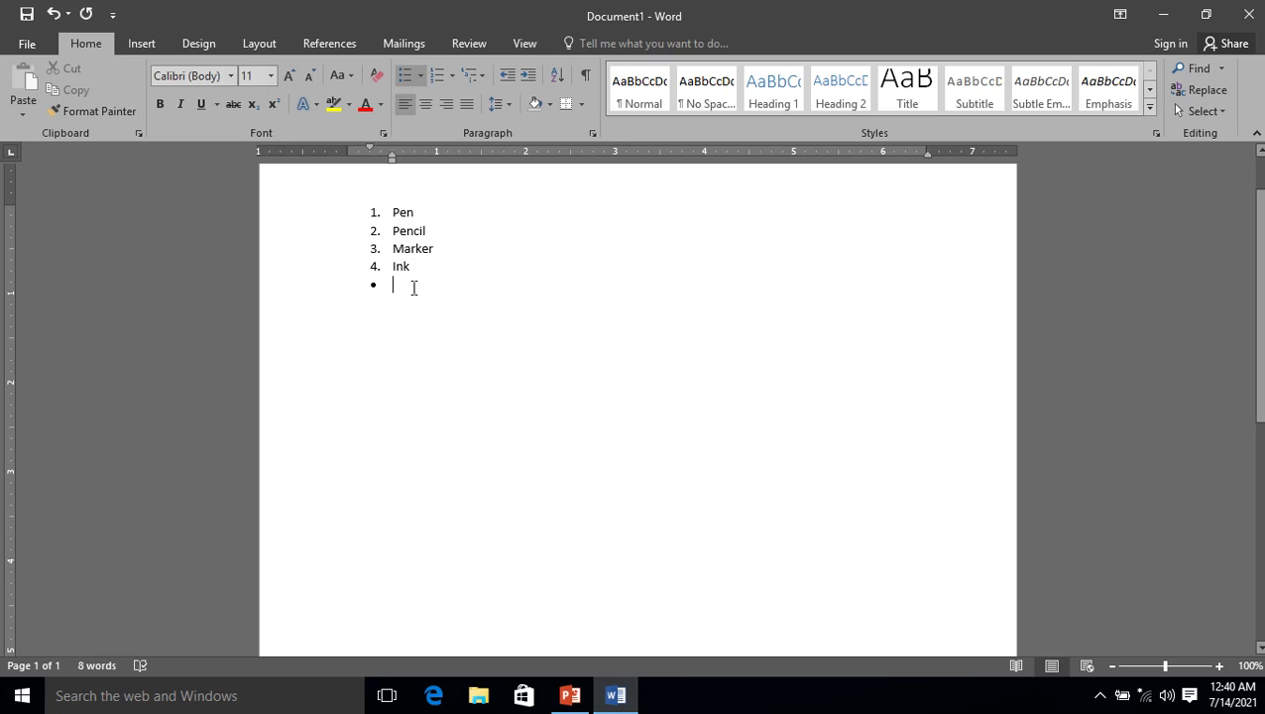
{"action": "key", "text": "BackSpace"}
{"action": "key", "text": "BackSpace"}
{"action": "key", "text": "BackSpace"}
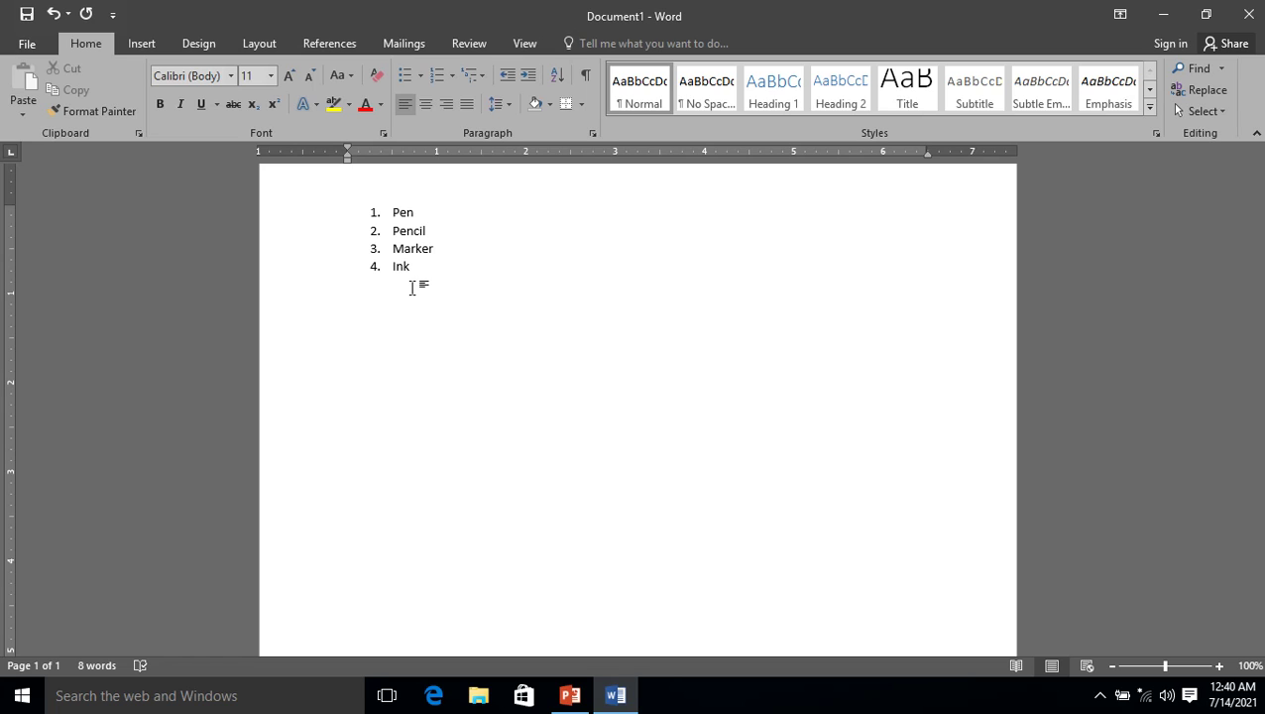
Check the topics slide in PowerPoint, return to the Word document and delete the whole numbered list.
{"action": "left_click", "coordinate": [571, 696]}
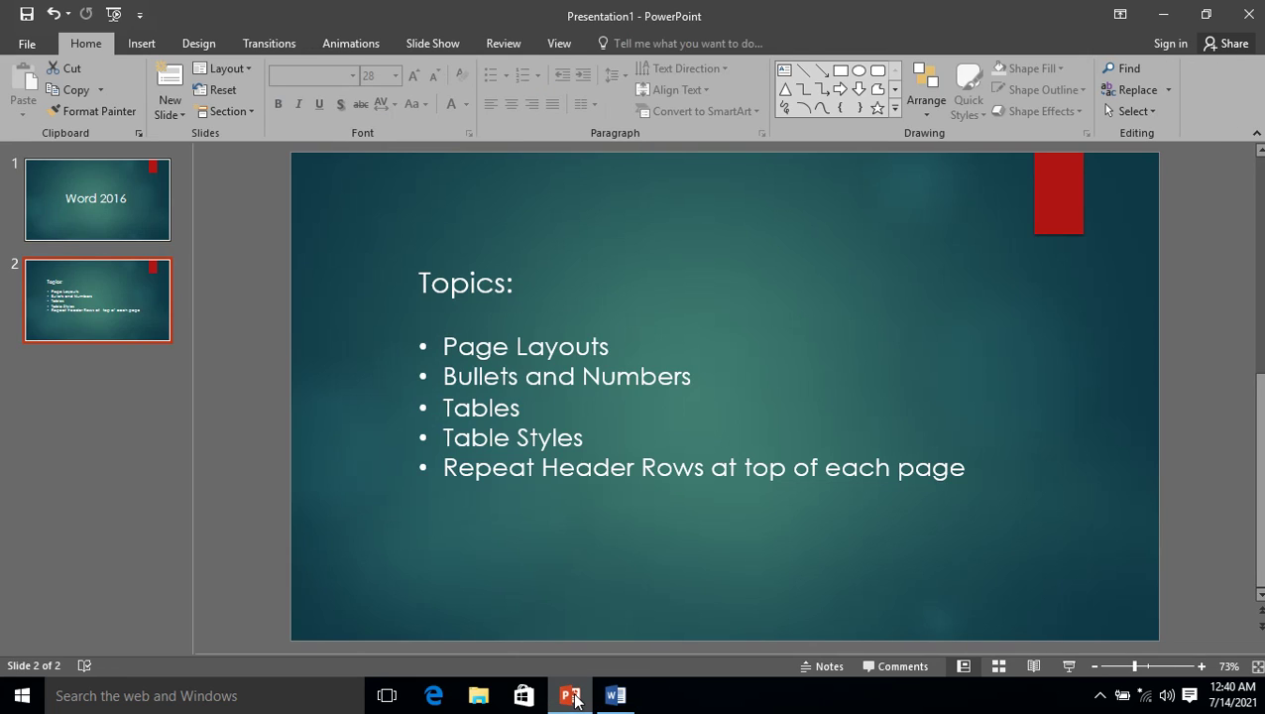
{"action": "left_click", "coordinate": [614, 696]}
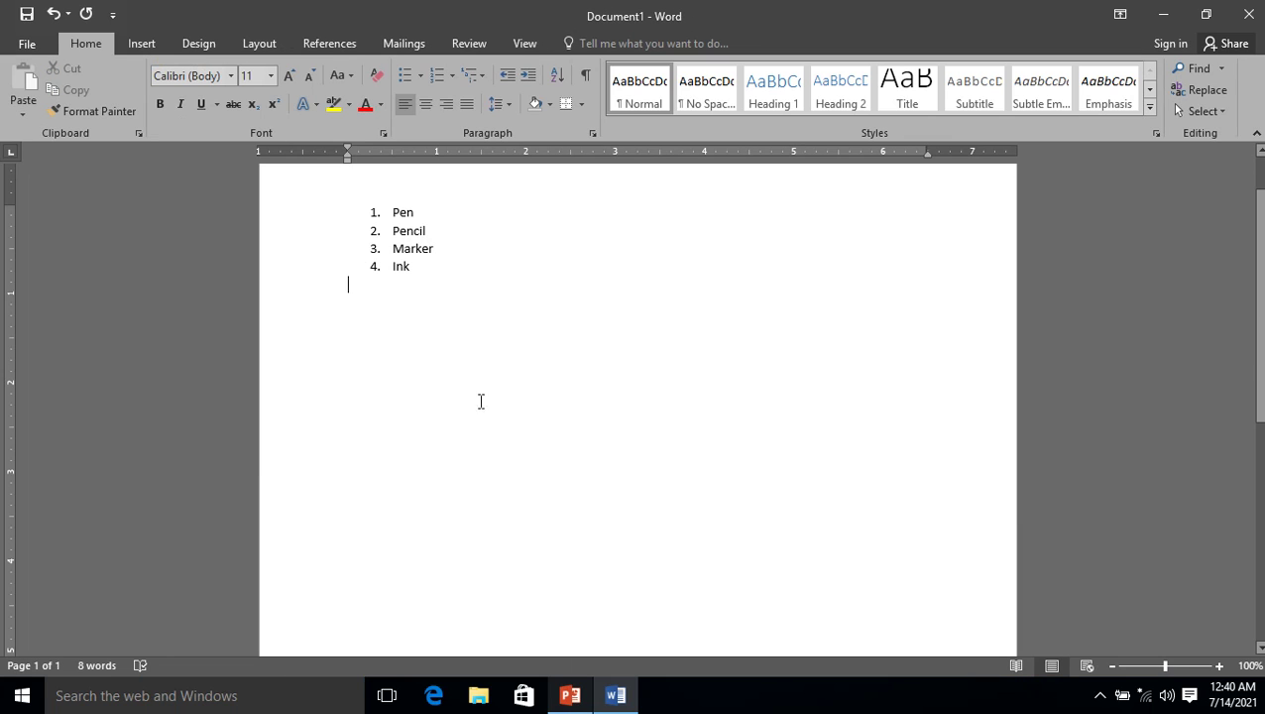
{"action": "left_click_drag", "start_coordinate": [433, 273], "coordinate": [333, 207]}
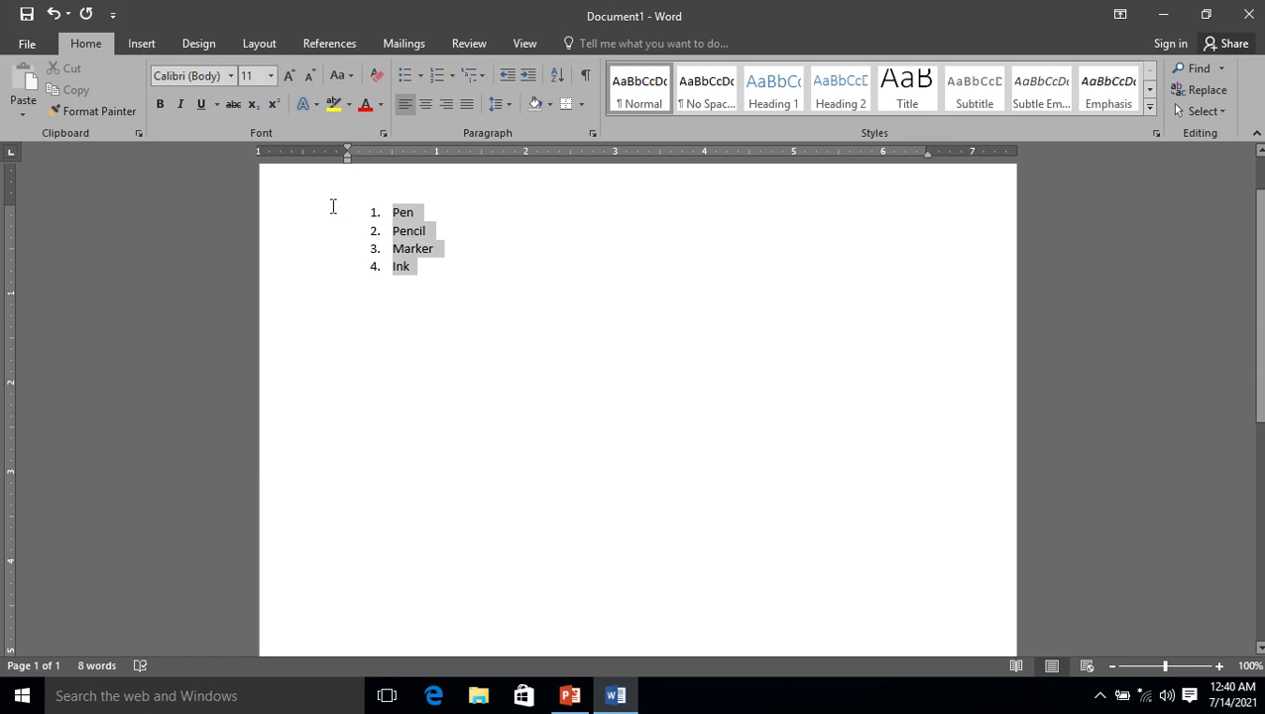
{"action": "key", "text": "Delete"}
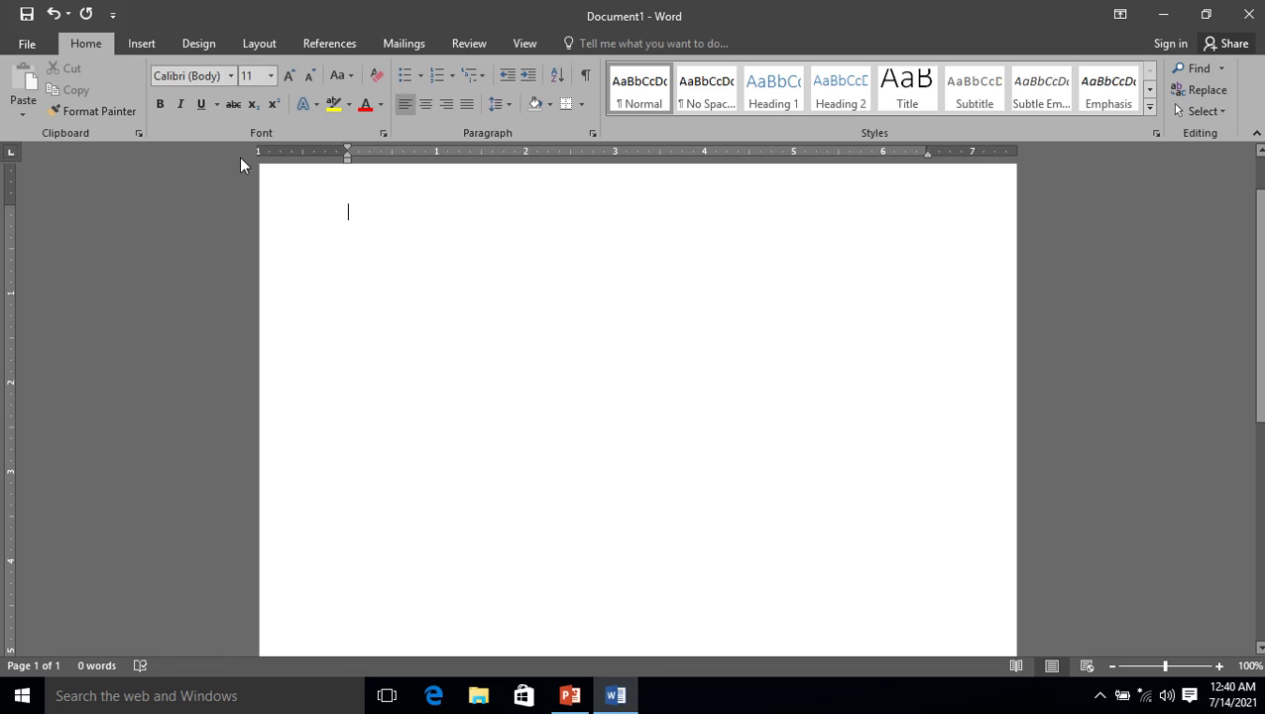
Insert a table of 8 columns and 8 rows using the quick size grid, and undo the insertion.
{"action": "left_click", "coordinate": [142, 45]}
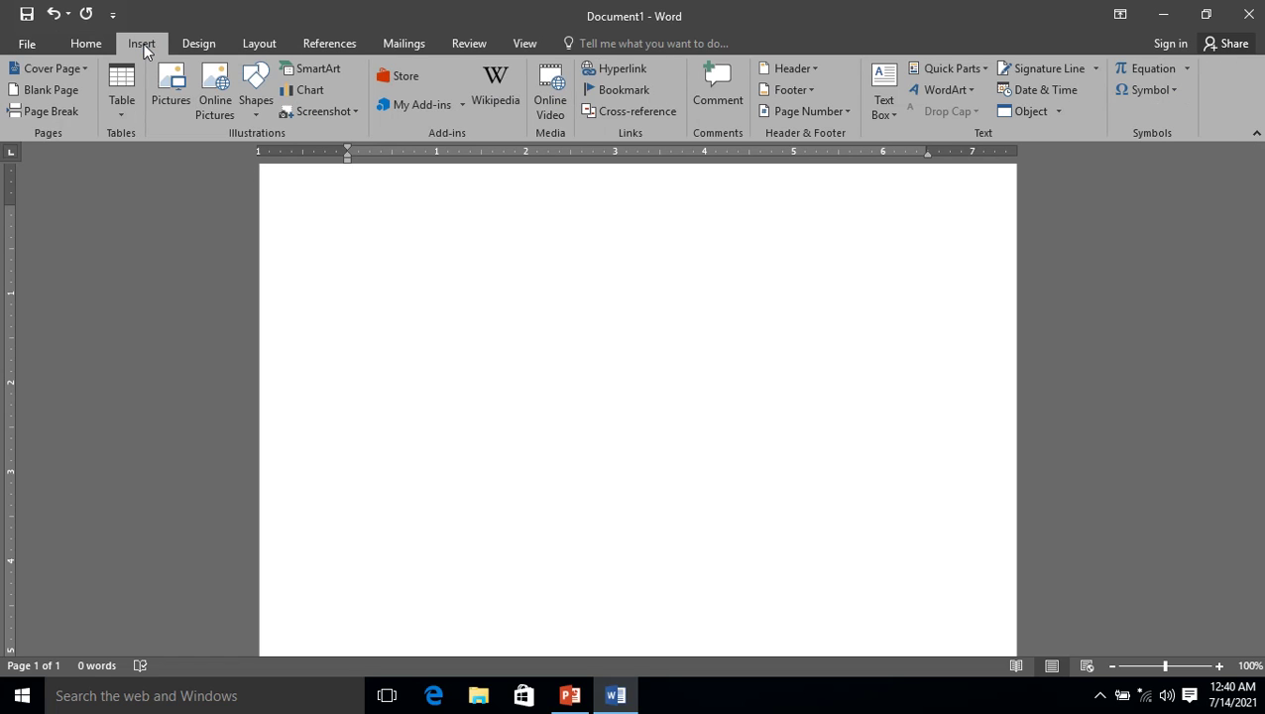
{"action": "left_click", "coordinate": [127, 121]}
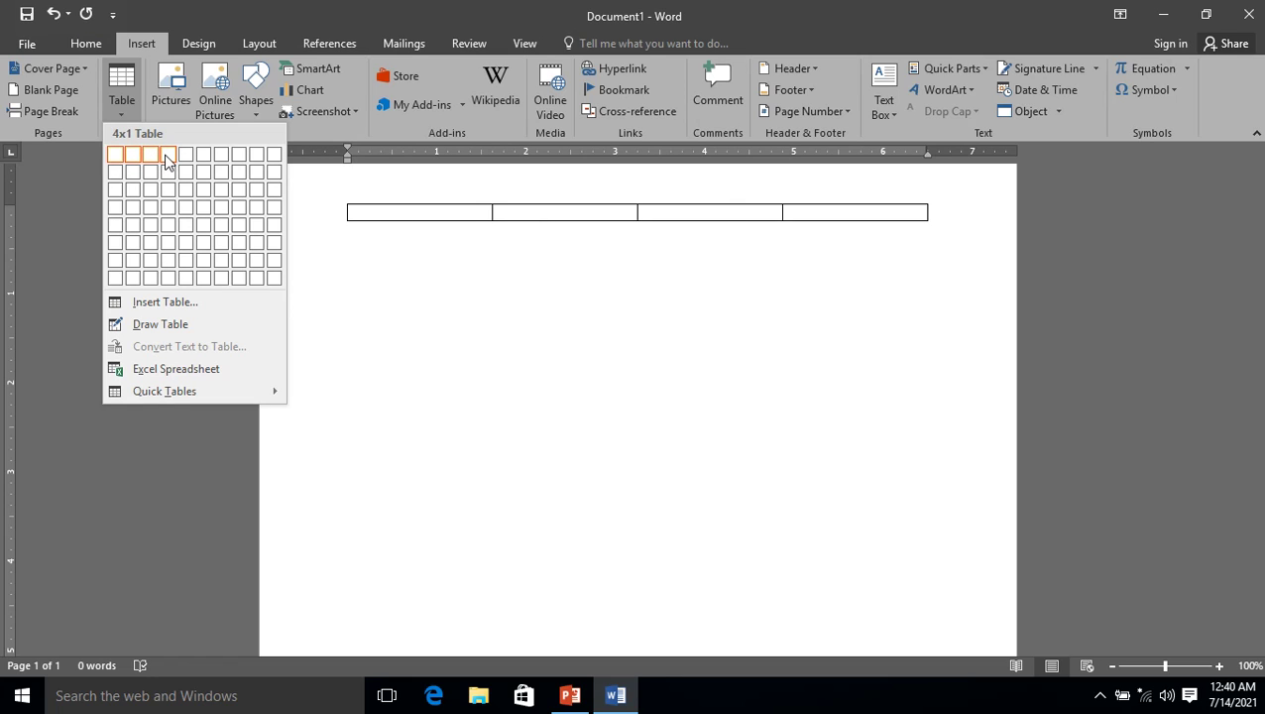
{"action": "left_click", "coordinate": [239, 280]}
{"action": "left_click", "coordinate": [403, 390]}
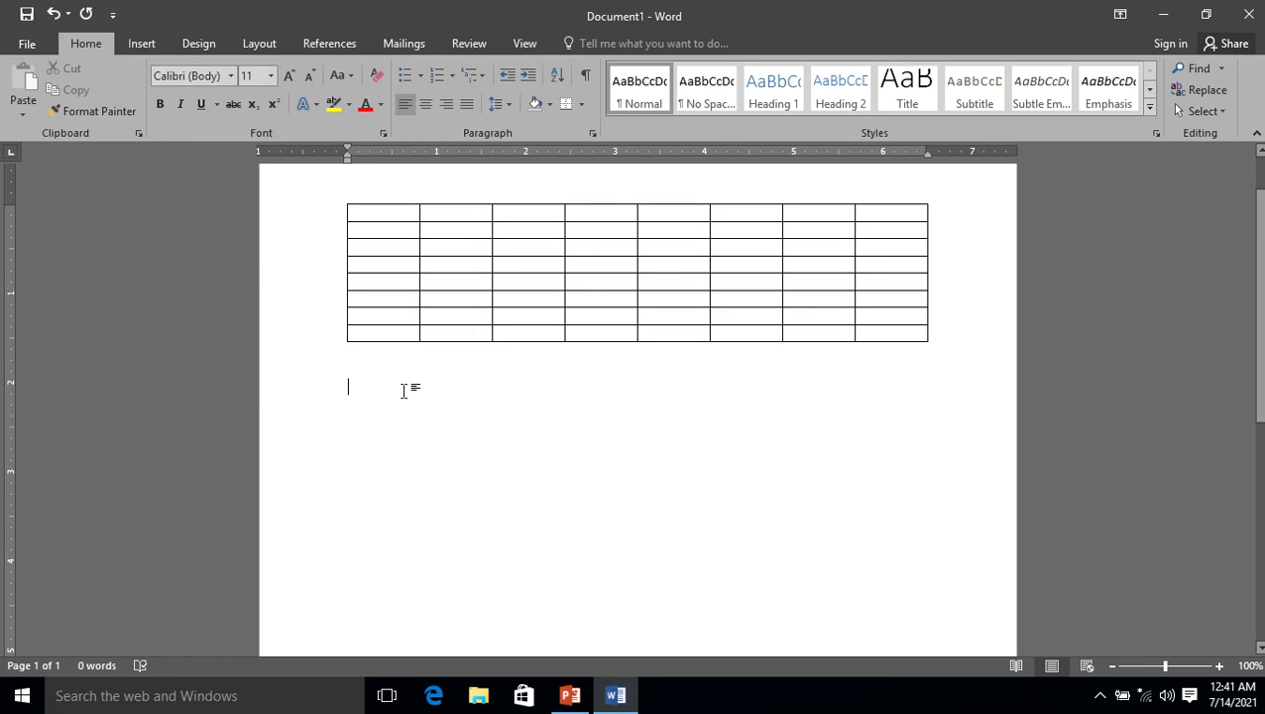
{"action": "key", "text": "ctrl+z"}
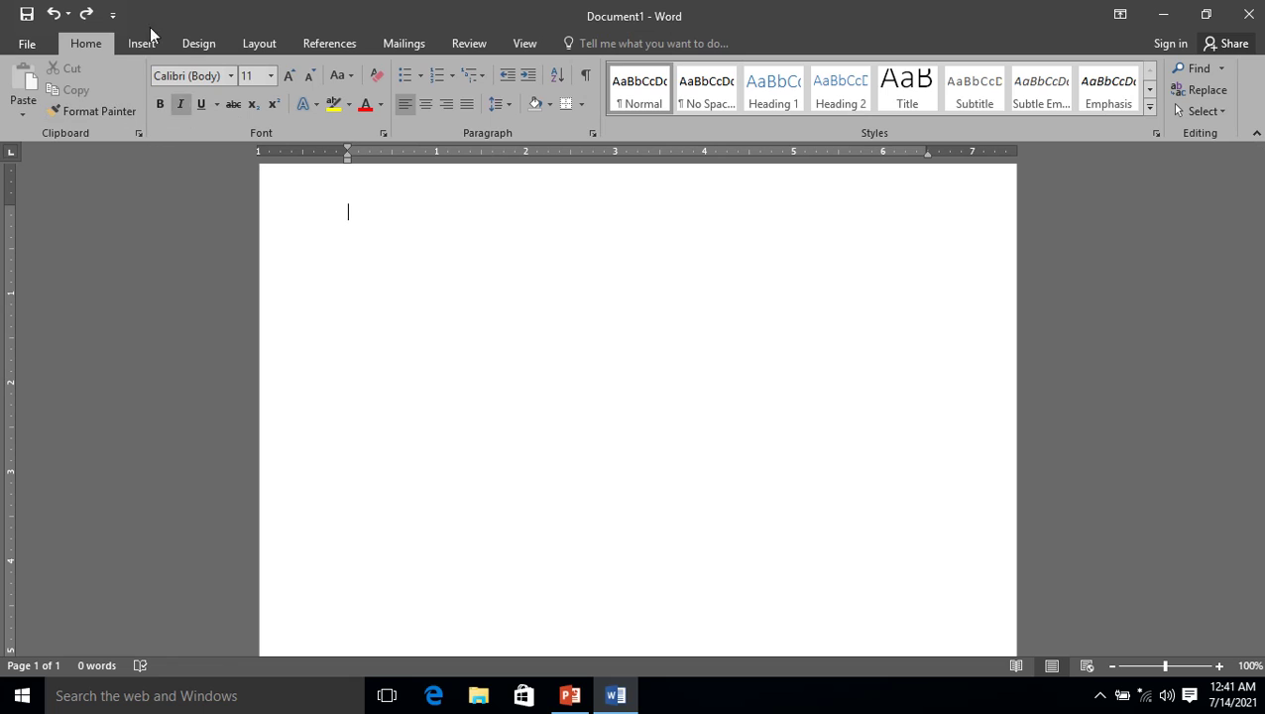
Insert a table by specifying 8 columns and 8 rows with fixed automatic column width, and undo the insertion.
{"action": "left_click", "coordinate": [144, 43]}
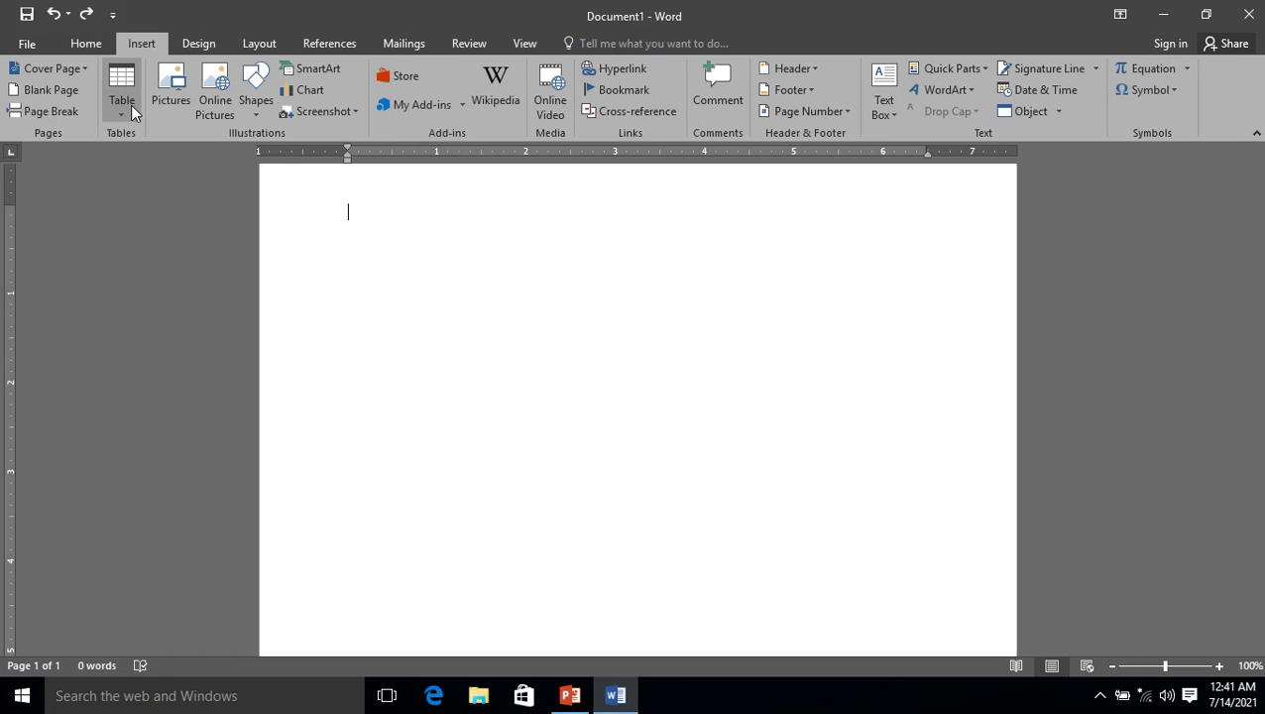
{"action": "left_click", "coordinate": [131, 105]}
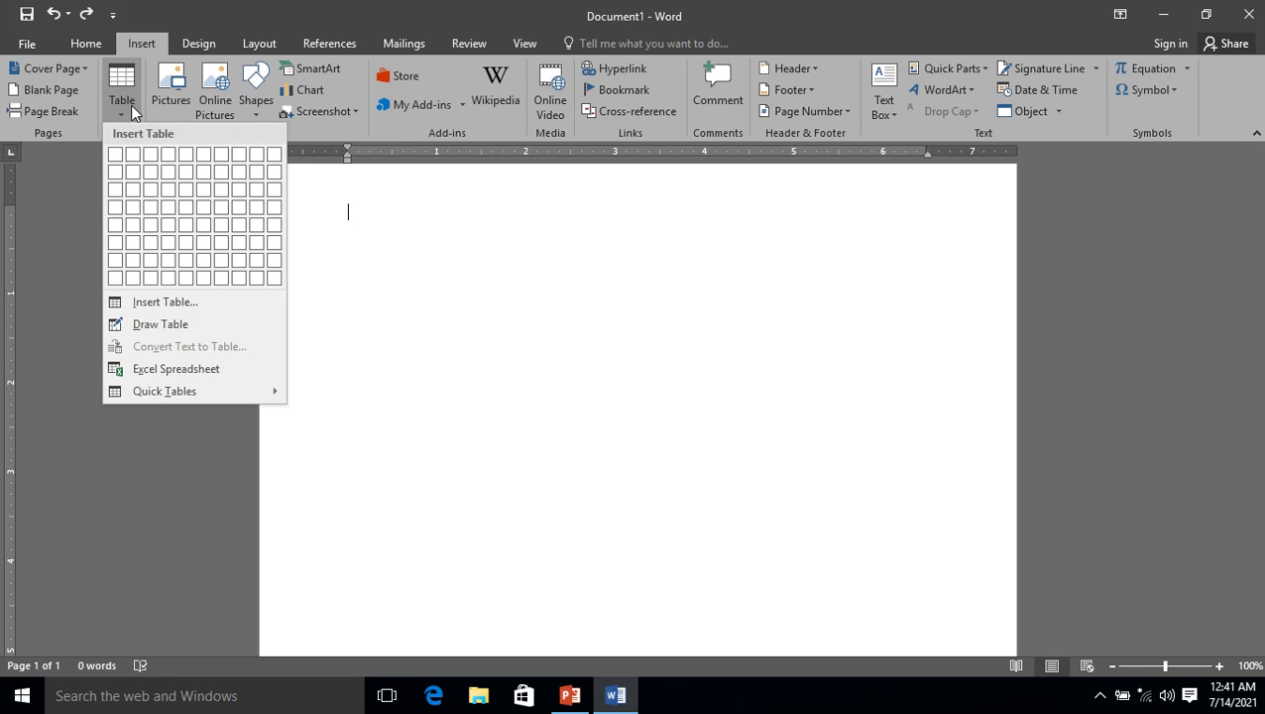
{"action": "left_click", "coordinate": [168, 302]}
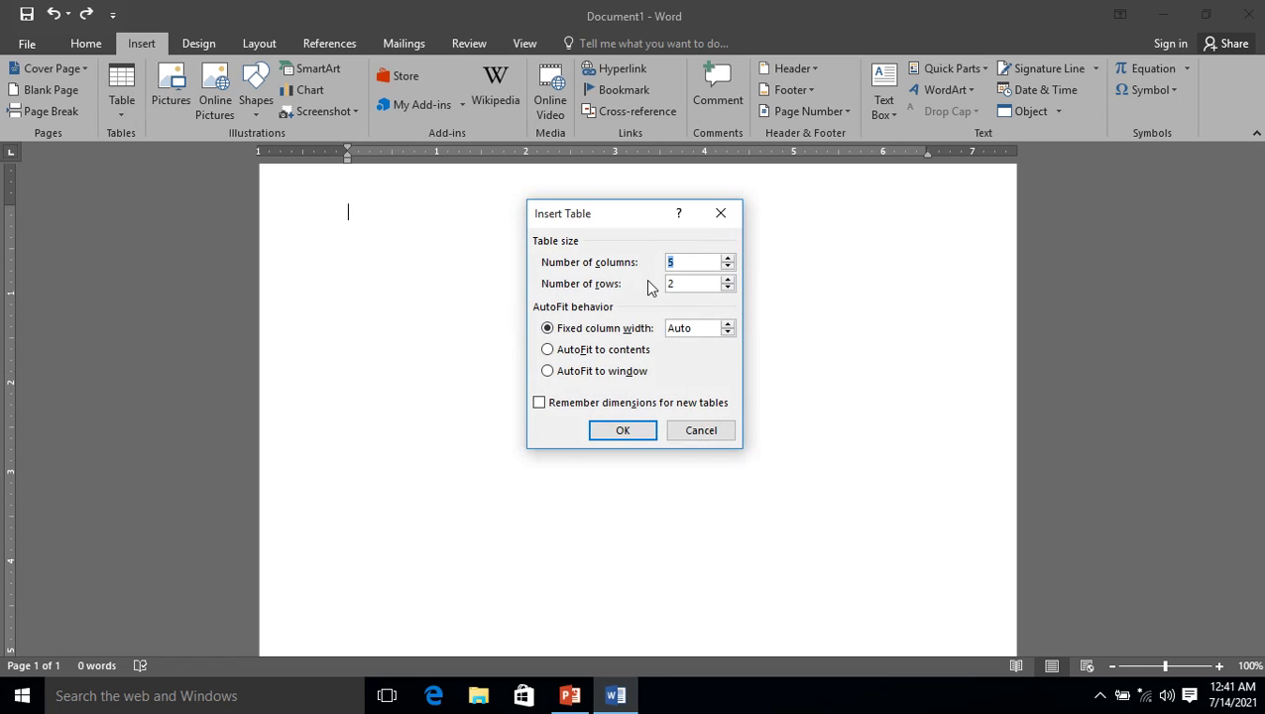
{"action": "type", "text": "8"}
{"action": "double_click", "coordinate": [689, 283]}
{"action": "type", "text": "8"}
{"action": "left_click", "coordinate": [637, 433]}
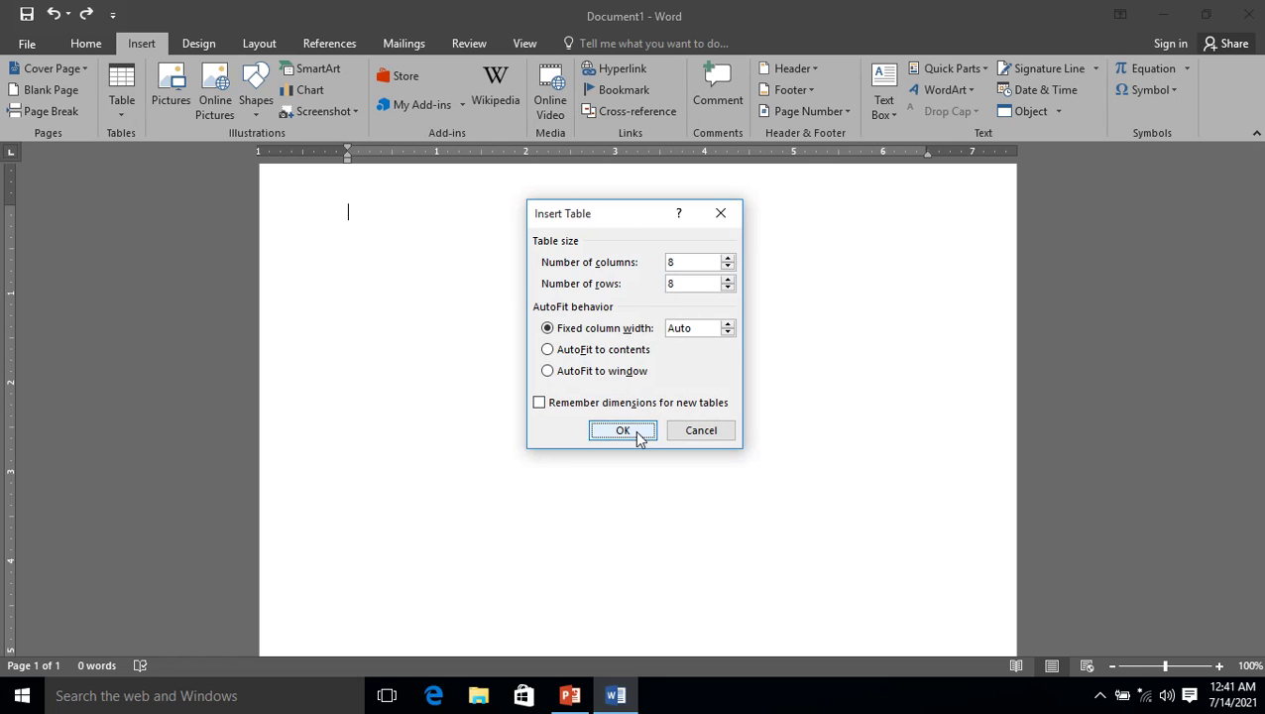
{"action": "key", "text": "ctrl+z"}
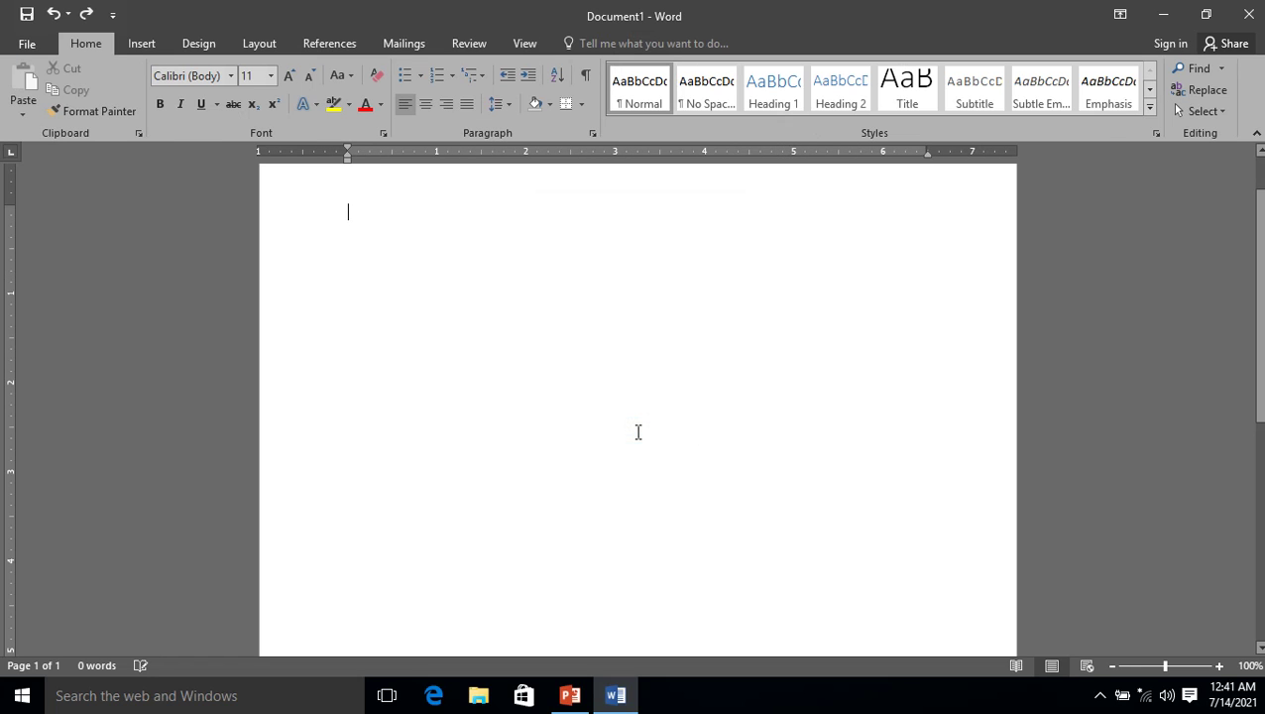
Draw a table's outer border about 6.42" wide and 1.63" high near the top of the page with Draw Table.
{"action": "left_click", "coordinate": [140, 42]}
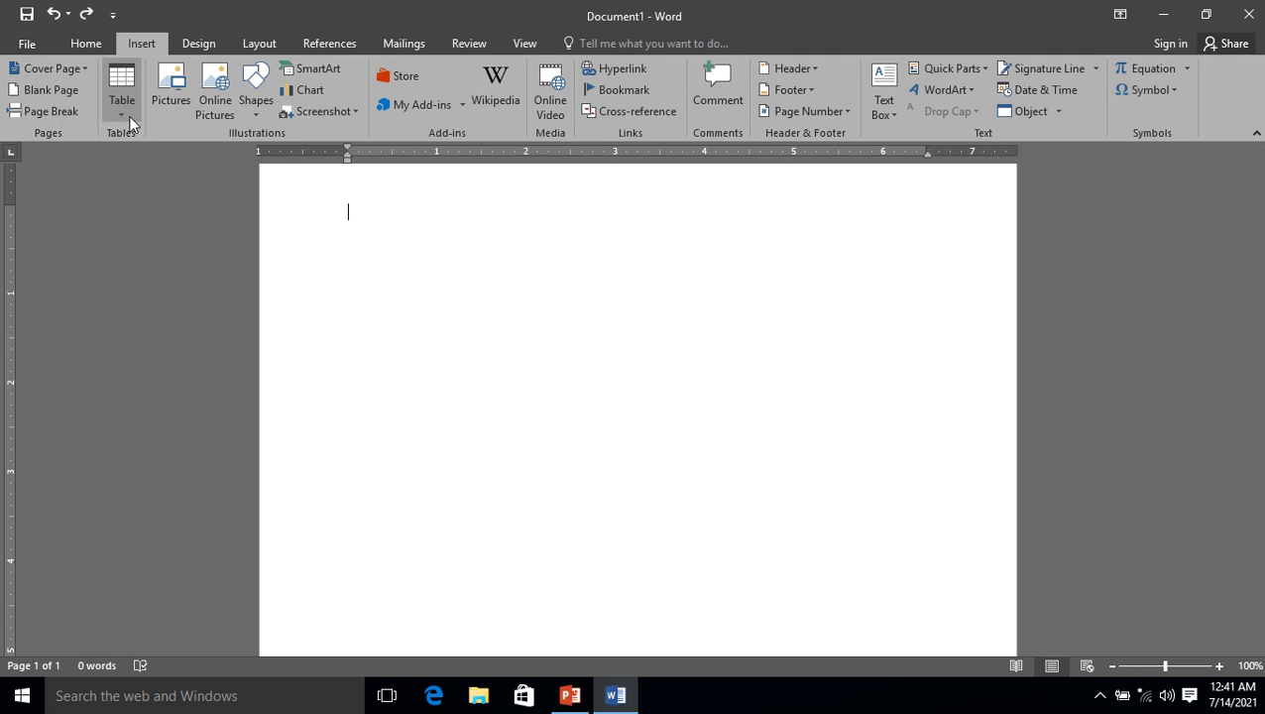
{"action": "left_click", "coordinate": [128, 116]}
{"action": "left_click", "coordinate": [155, 326]}
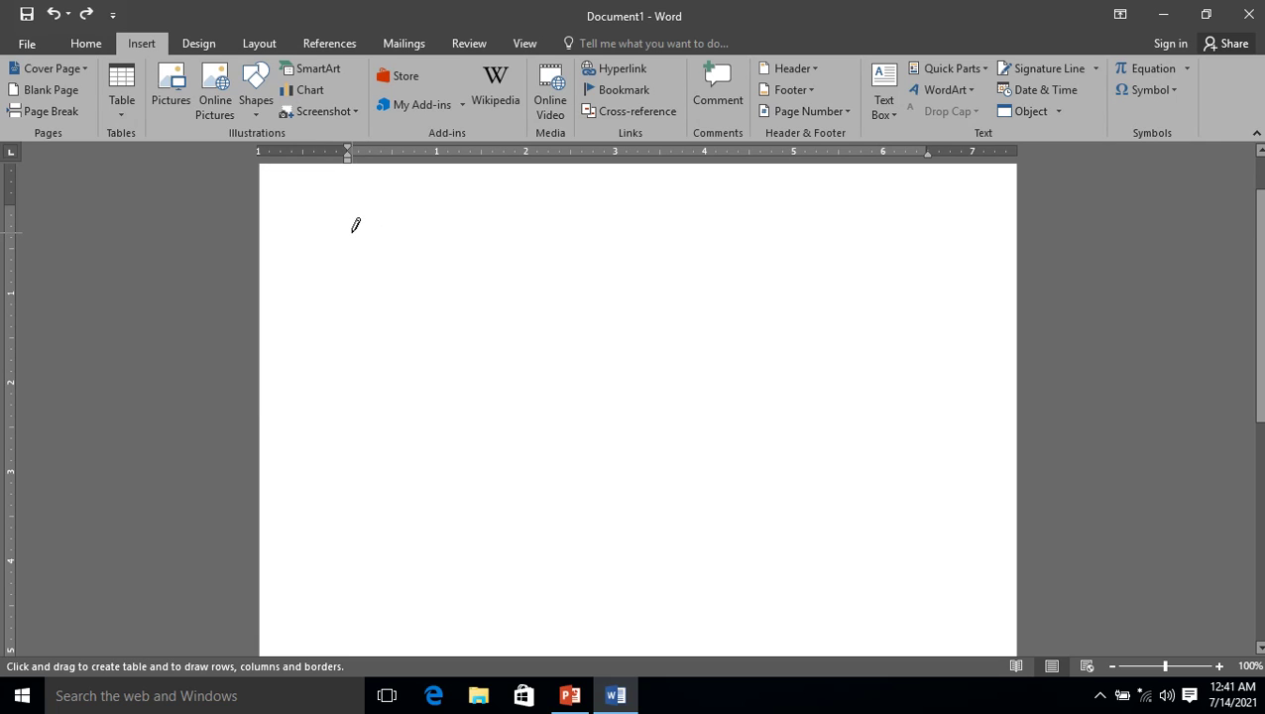
{"action": "mouse_move", "coordinate": [351, 231]}
{"action": "left_mouse_down"}
{"action": "mouse_move", "coordinate": [508, 288]}
{"action": "mouse_move", "coordinate": [894, 355]}
{"action": "mouse_move", "coordinate": [929, 378]}
{"action": "left_mouse_up"}
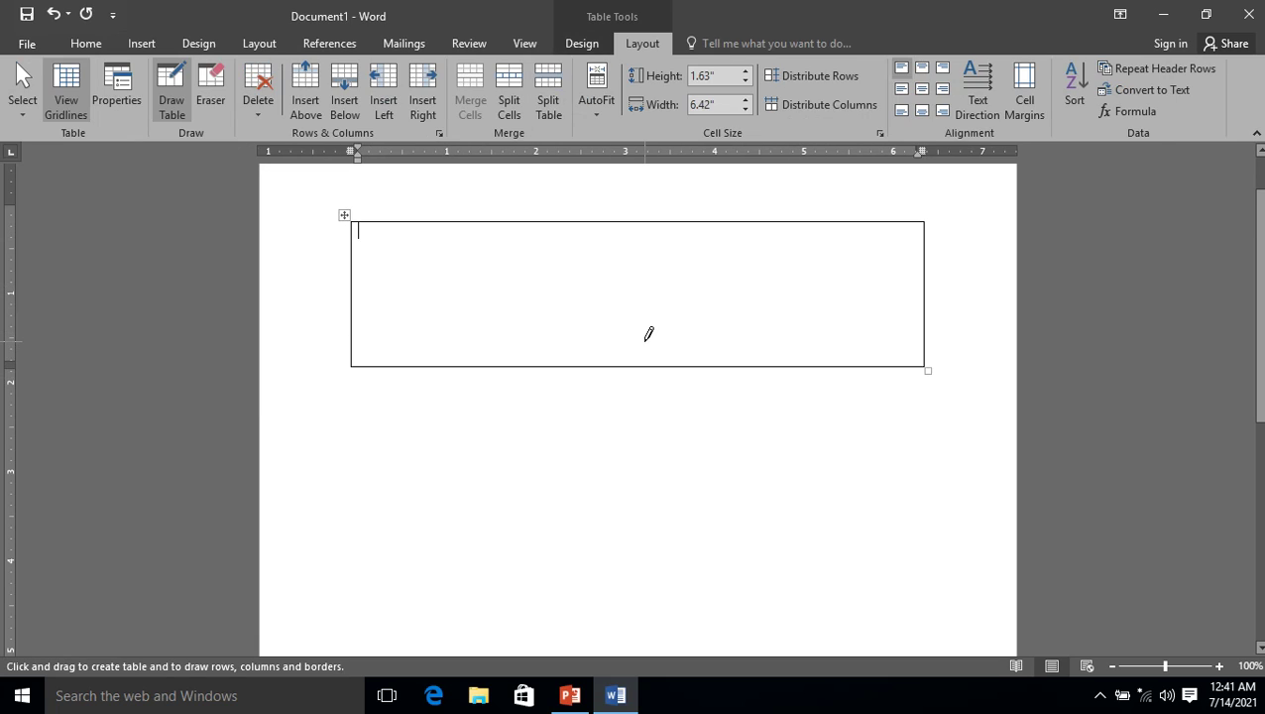
Draw five vertical lines inside the table border to divide it into six columns roughly 1" wide, leaving the last one wider.
{"action": "left_click_drag", "start_coordinate": [432, 224], "coordinate": [433, 335]}
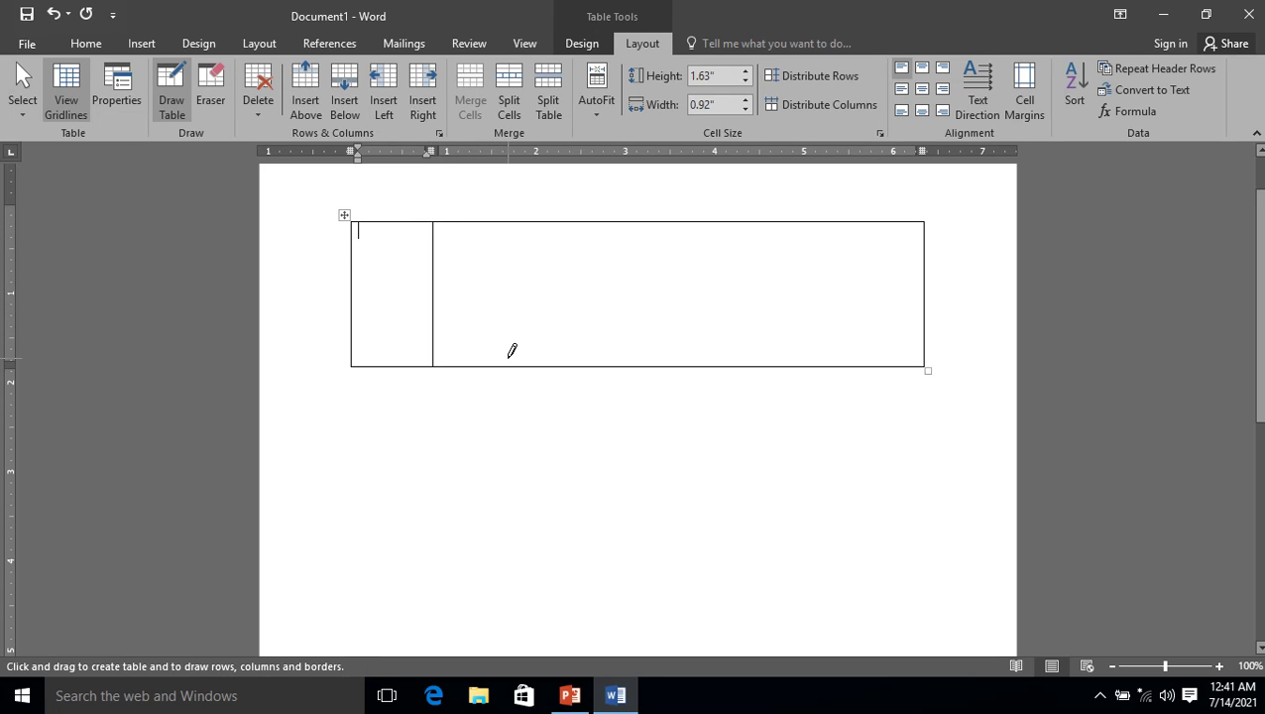
{"action": "left_click_drag", "start_coordinate": [525, 211], "coordinate": [525, 330]}
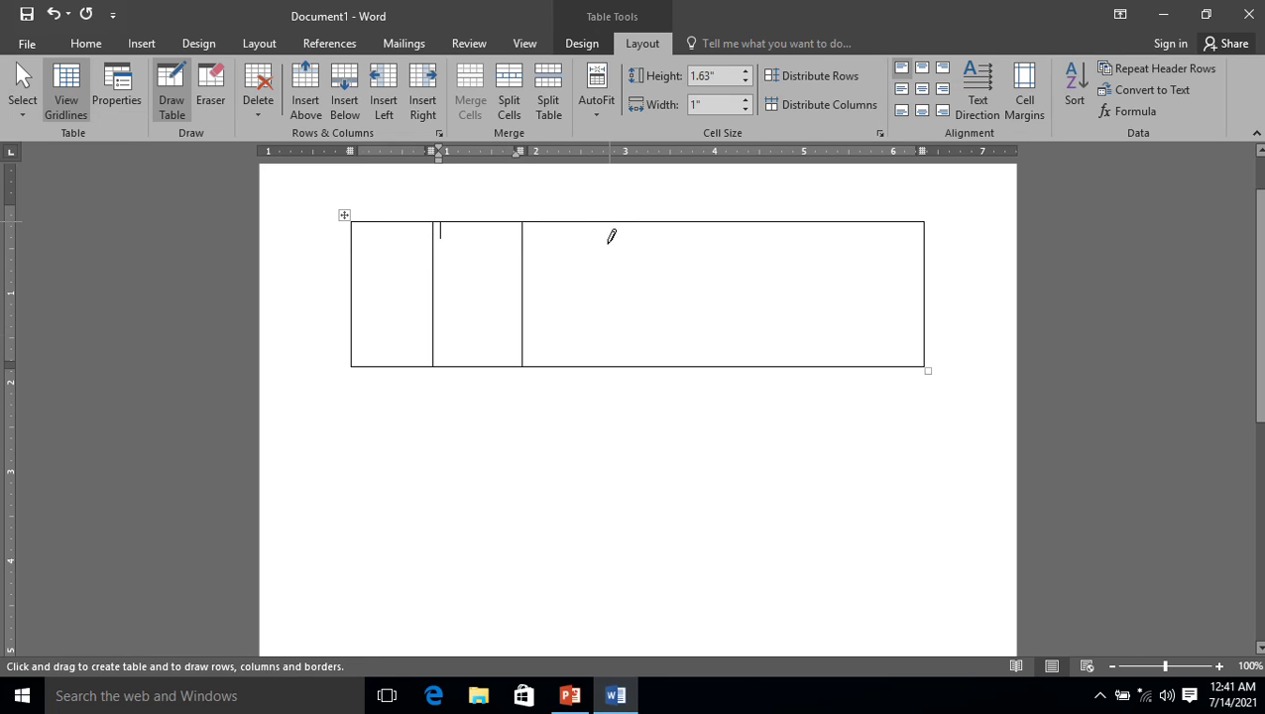
{"action": "left_click_drag", "start_coordinate": [608, 234], "coordinate": [609, 326]}
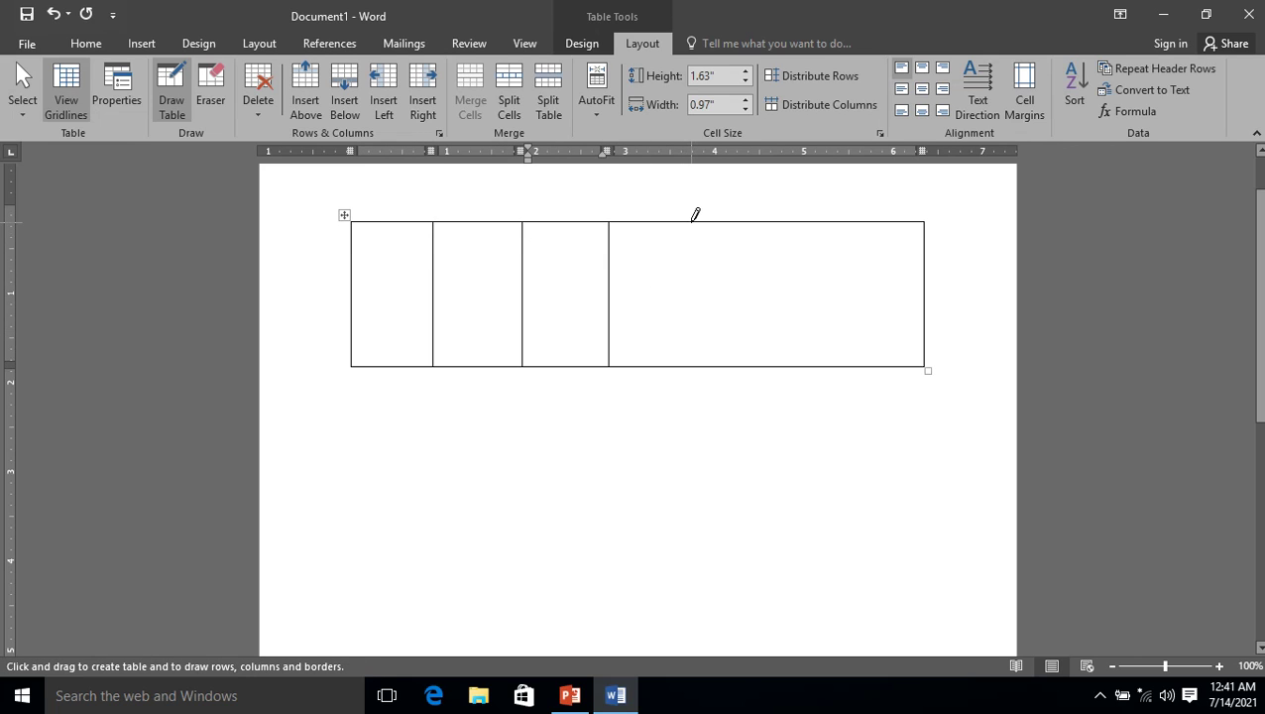
{"action": "left_click_drag", "start_coordinate": [692, 216], "coordinate": [690, 327]}
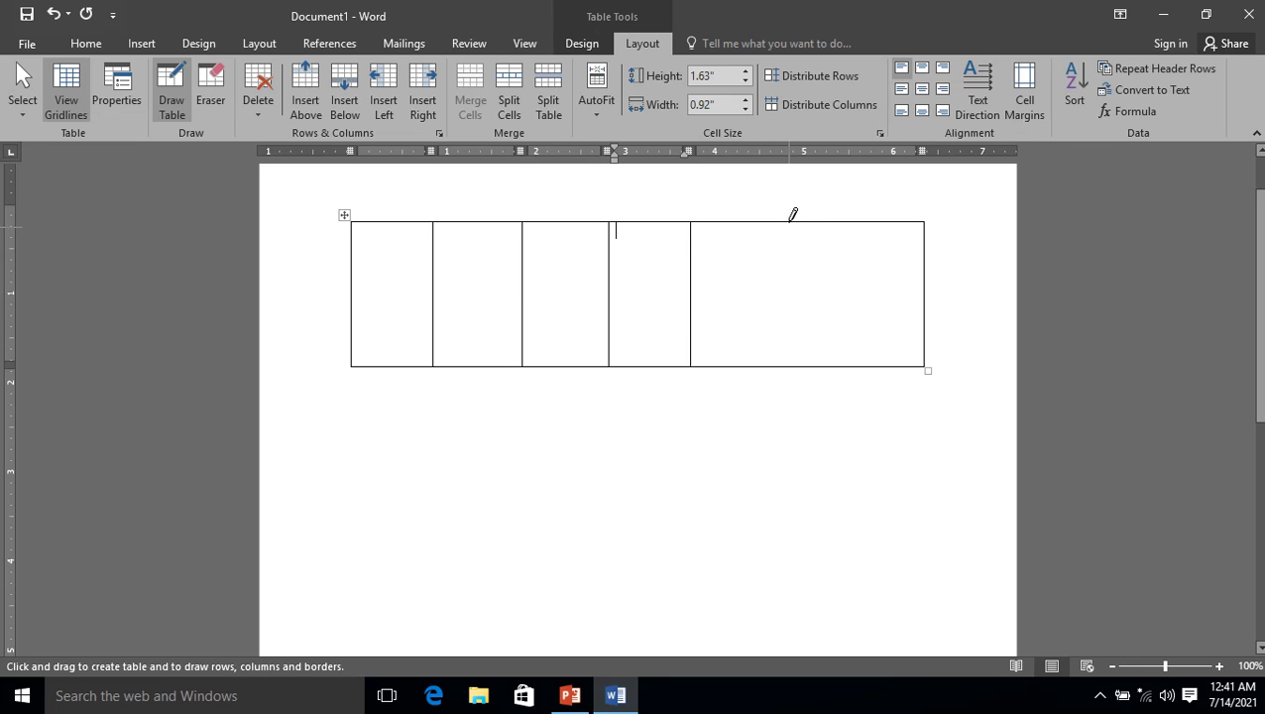
{"action": "left_click_drag", "start_coordinate": [791, 238], "coordinate": [793, 321]}
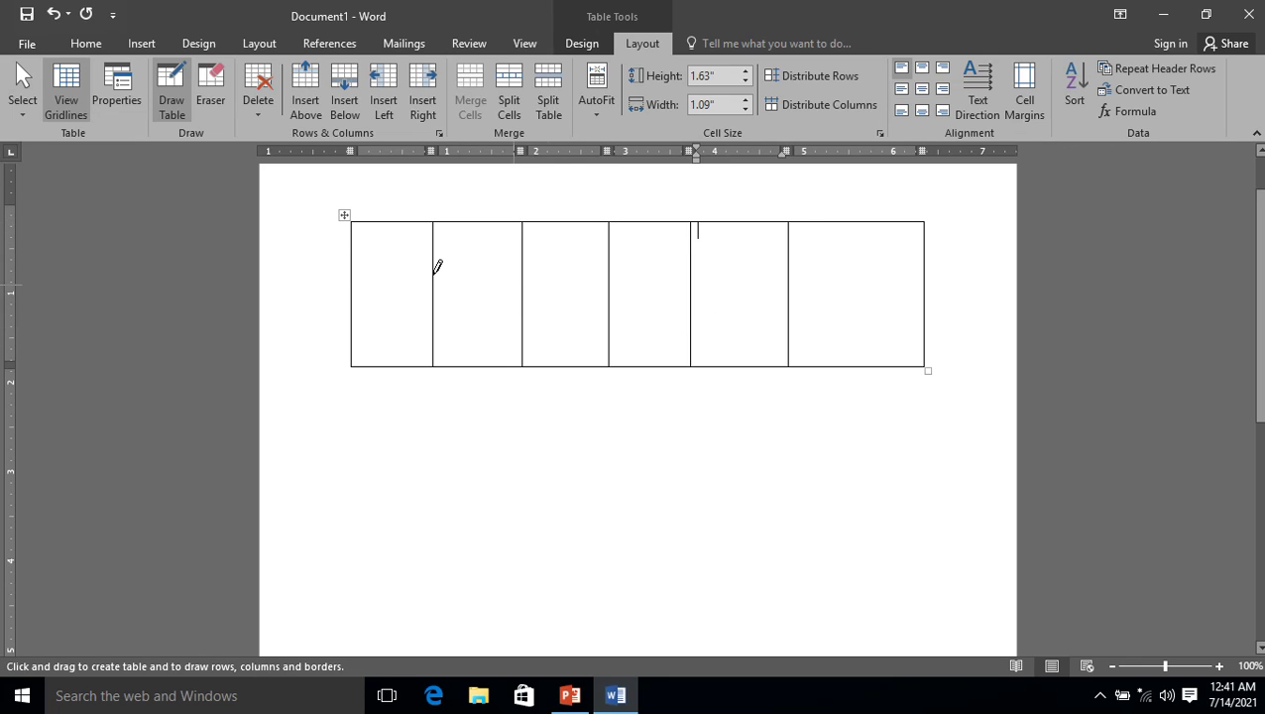
Draw five horizontal lines across all the columns to divide the table into six rows, undoing a line that misses the last column.
{"action": "mouse_move", "coordinate": [353, 245]}
{"action": "left_mouse_down"}
{"action": "mouse_move", "coordinate": [492, 217]}
{"action": "mouse_move", "coordinate": [774, 236]}
{"action": "left_mouse_up"}
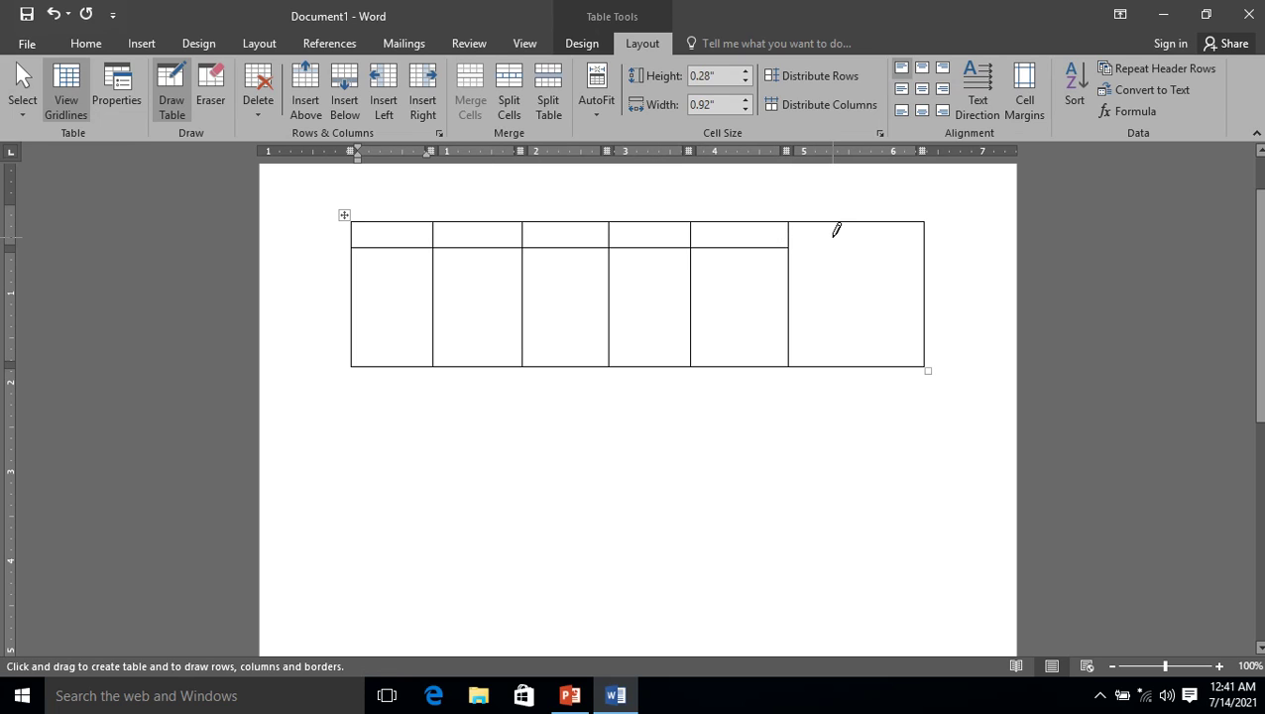
{"action": "key", "text": "ctrl+z"}
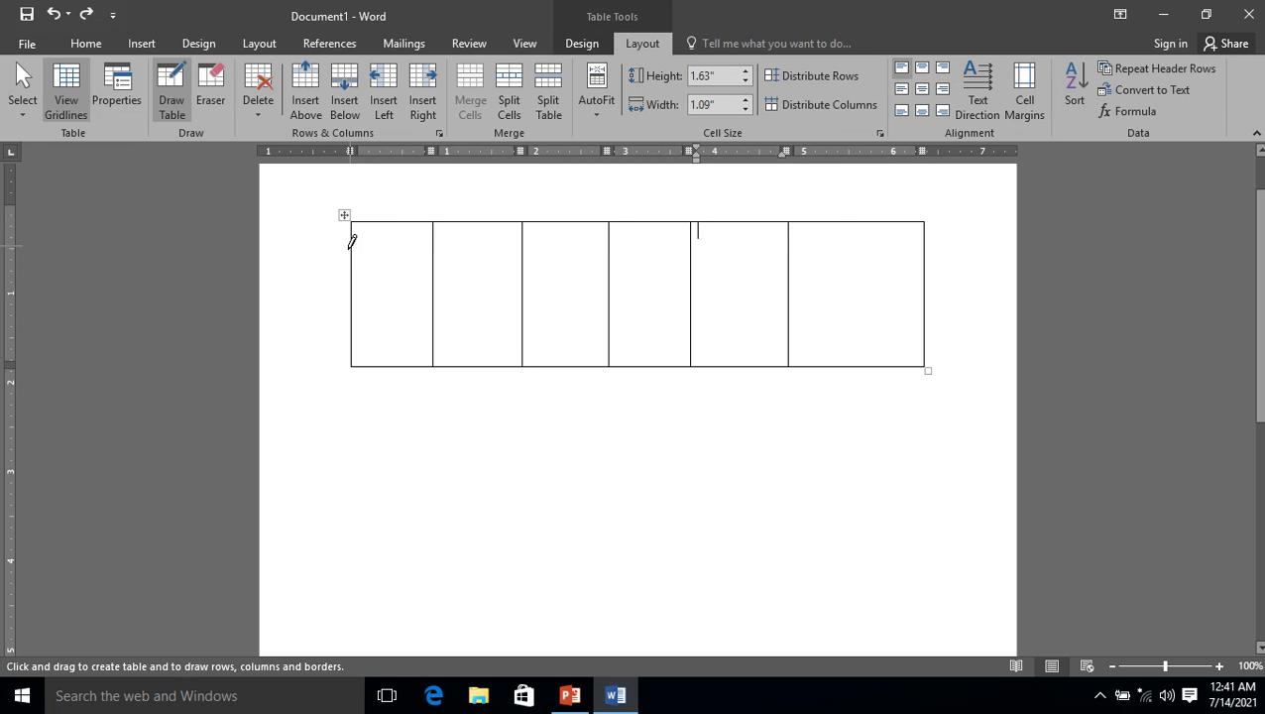
{"action": "left_click_drag", "start_coordinate": [356, 234], "coordinate": [829, 236]}
{"action": "mouse_move", "coordinate": [354, 264]}
{"action": "left_mouse_down"}
{"action": "mouse_move", "coordinate": [507, 241]}
{"action": "mouse_move", "coordinate": [629, 275]}
{"action": "mouse_move", "coordinate": [798, 285]}
{"action": "mouse_move", "coordinate": [851, 263]}
{"action": "left_mouse_up"}
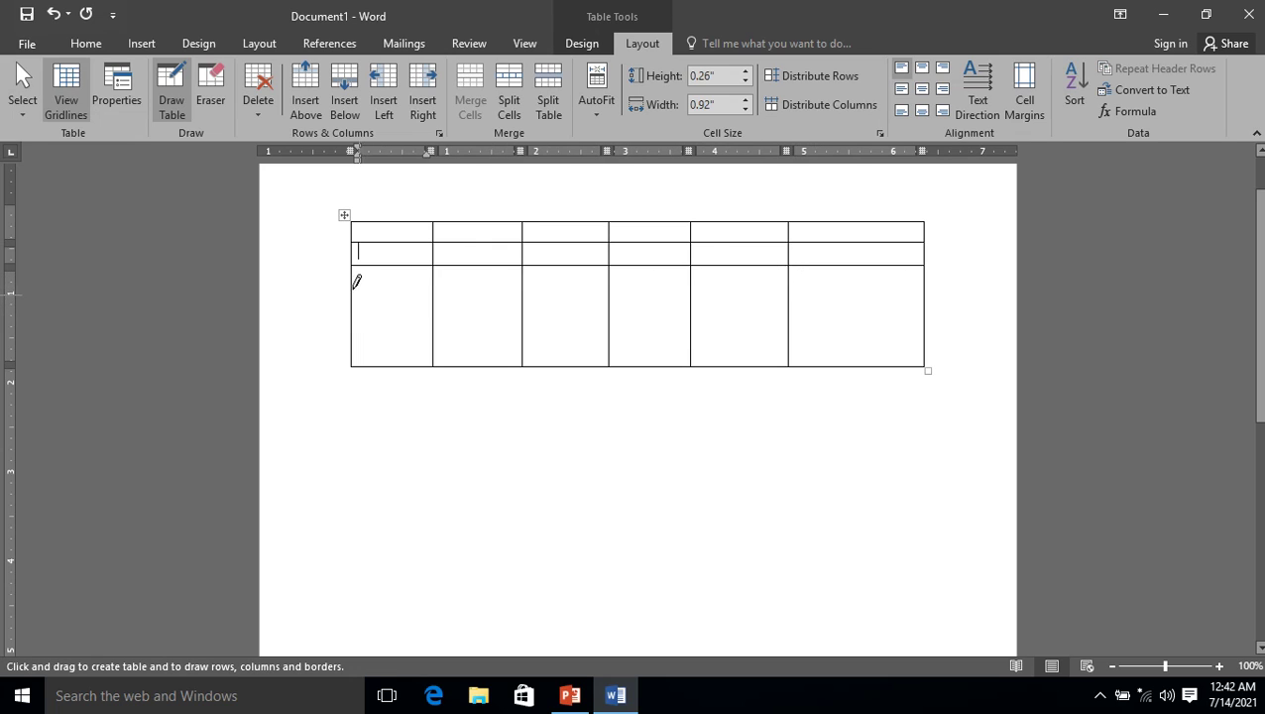
{"action": "left_click_drag", "start_coordinate": [352, 288], "coordinate": [864, 289]}
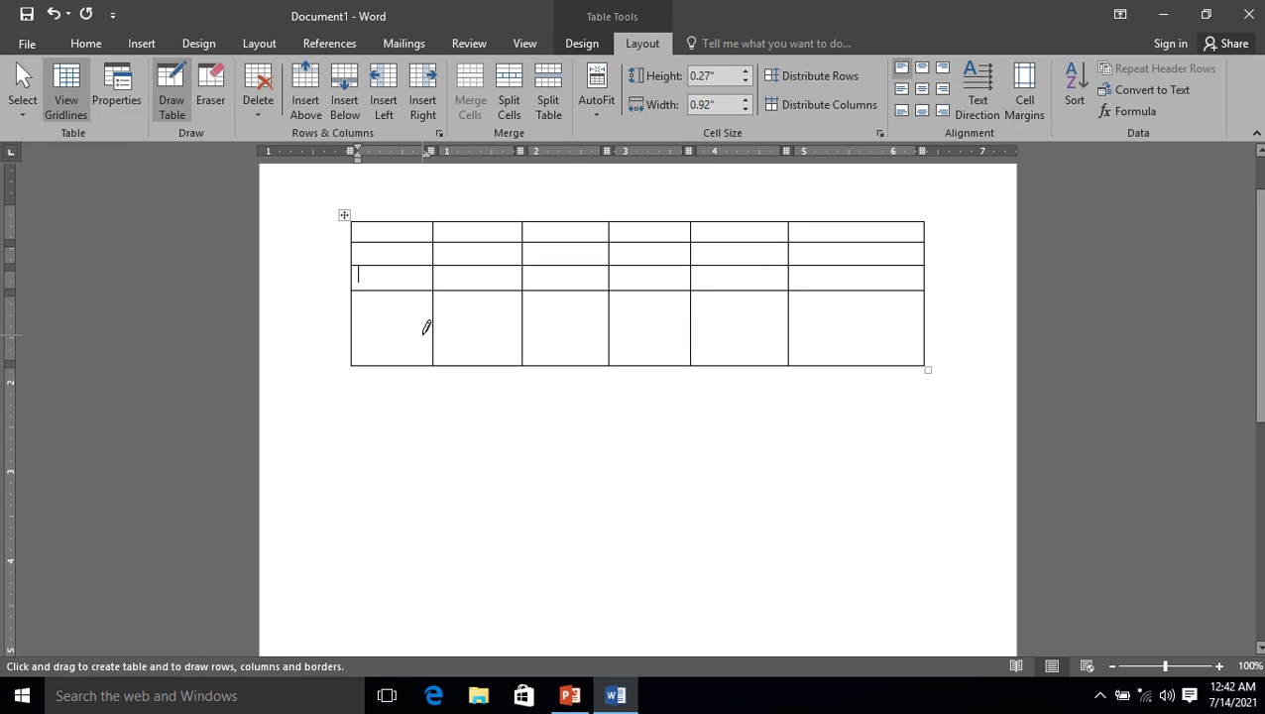
{"action": "left_click_drag", "start_coordinate": [356, 315], "coordinate": [879, 299]}
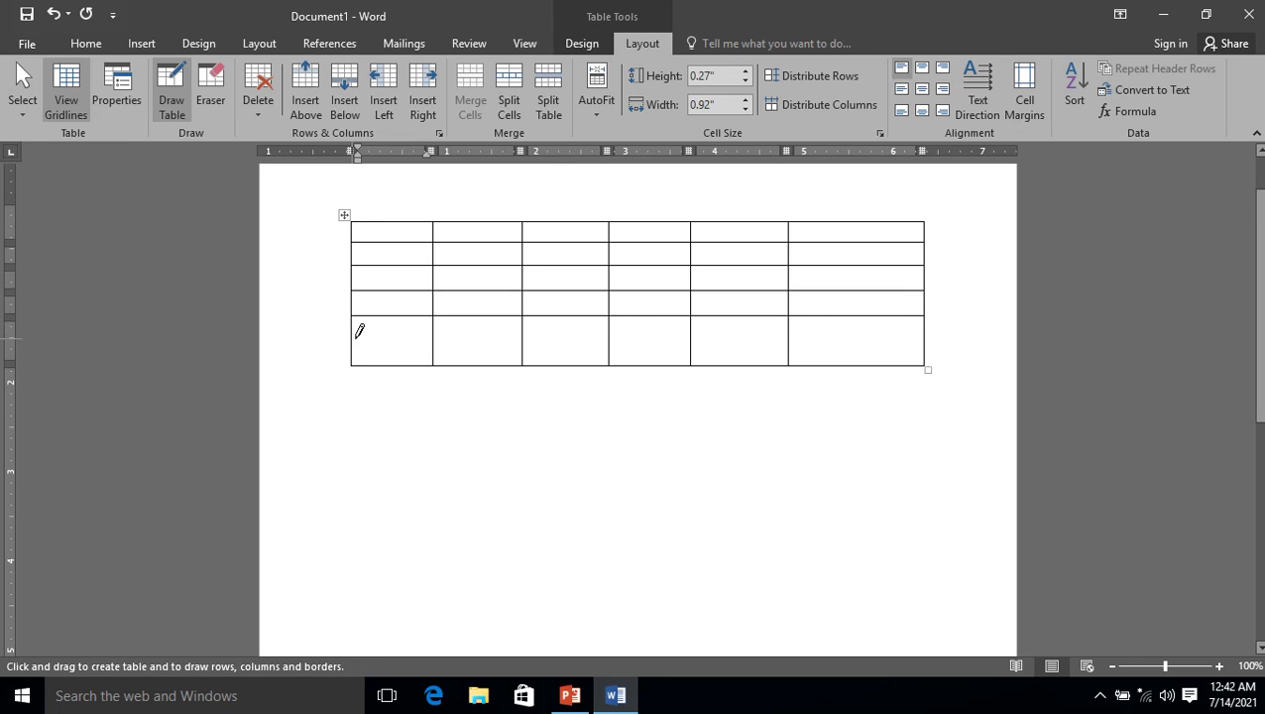
{"action": "mouse_move", "coordinate": [355, 330]}
{"action": "left_mouse_down"}
{"action": "mouse_move", "coordinate": [553, 347]}
{"action": "mouse_move", "coordinate": [884, 337]}
{"action": "left_mouse_up"}
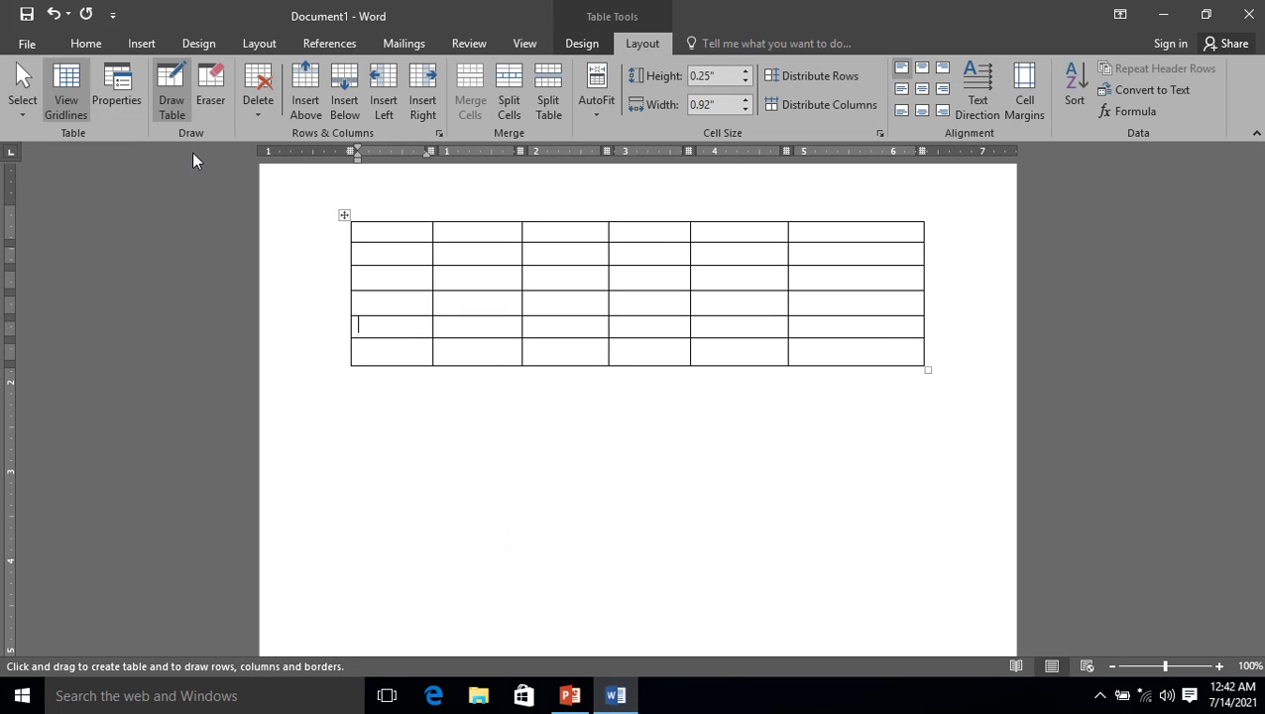
Turn off Draw Table and delete the entire hand-drawn table.
{"action": "left_click", "coordinate": [171, 97]}
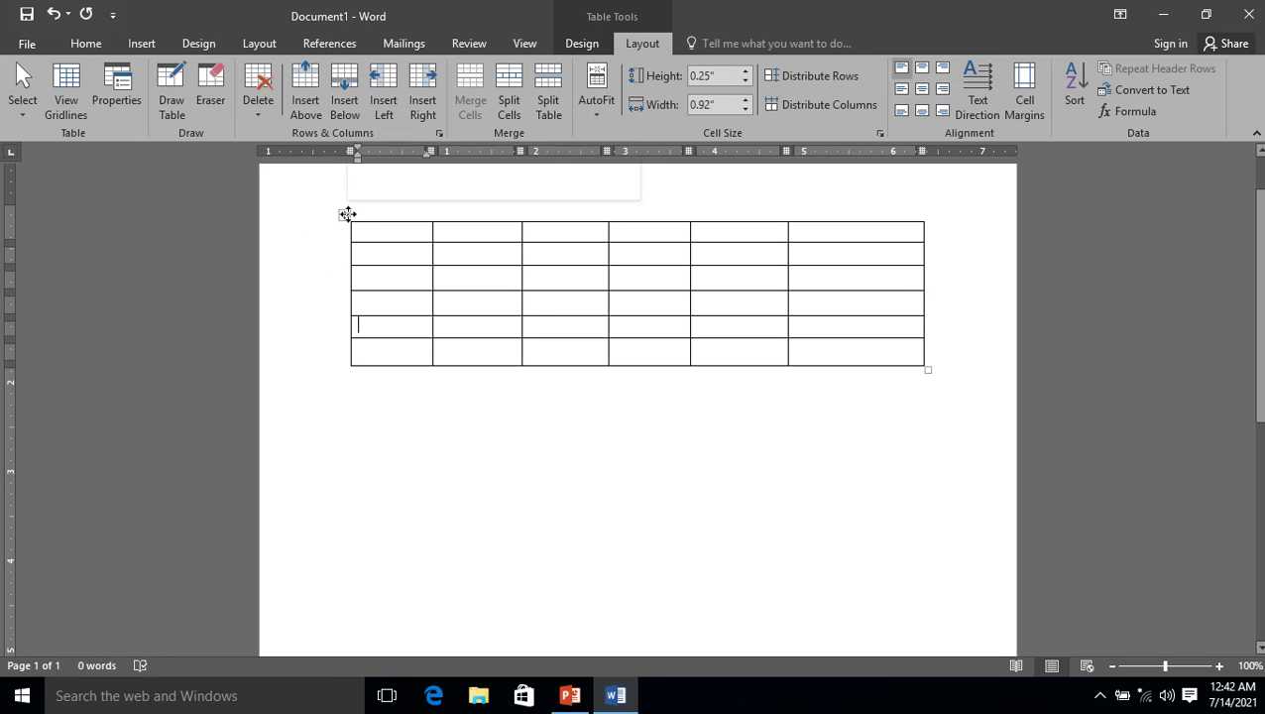
{"action": "left_click", "coordinate": [347, 214]}
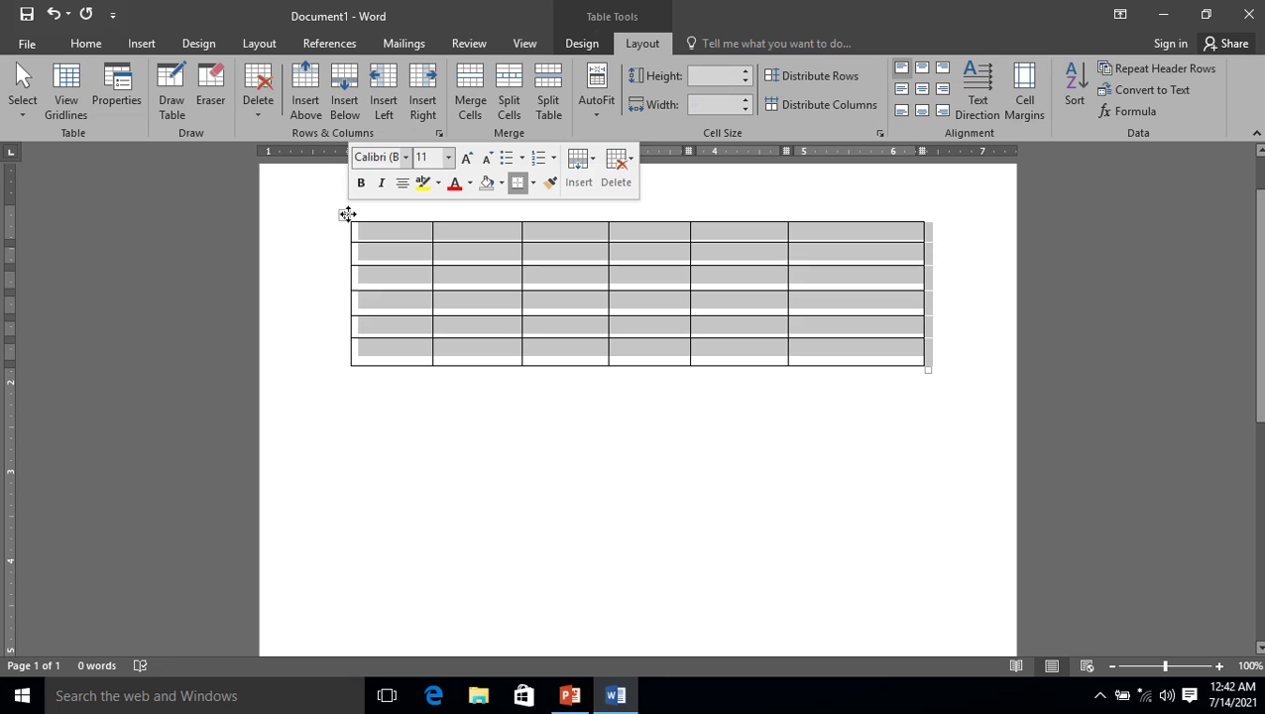
{"action": "right_click", "coordinate": [347, 214]}
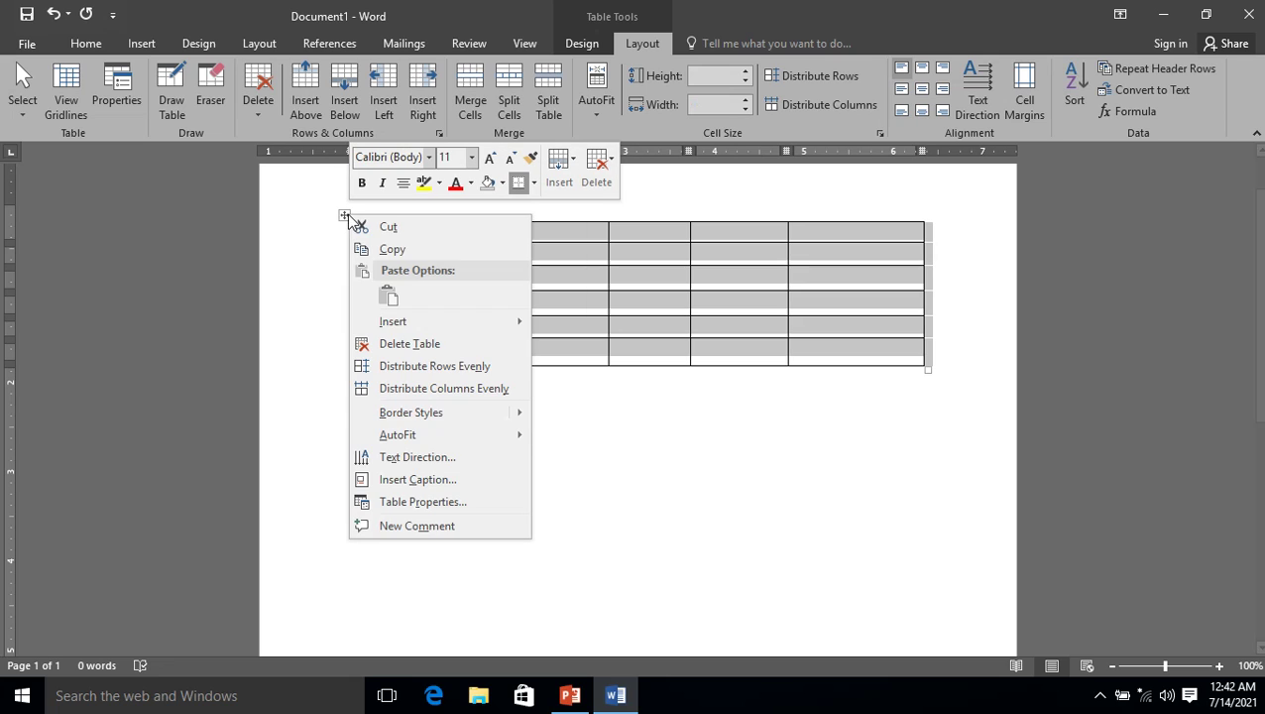
{"action": "left_click", "coordinate": [406, 343]}
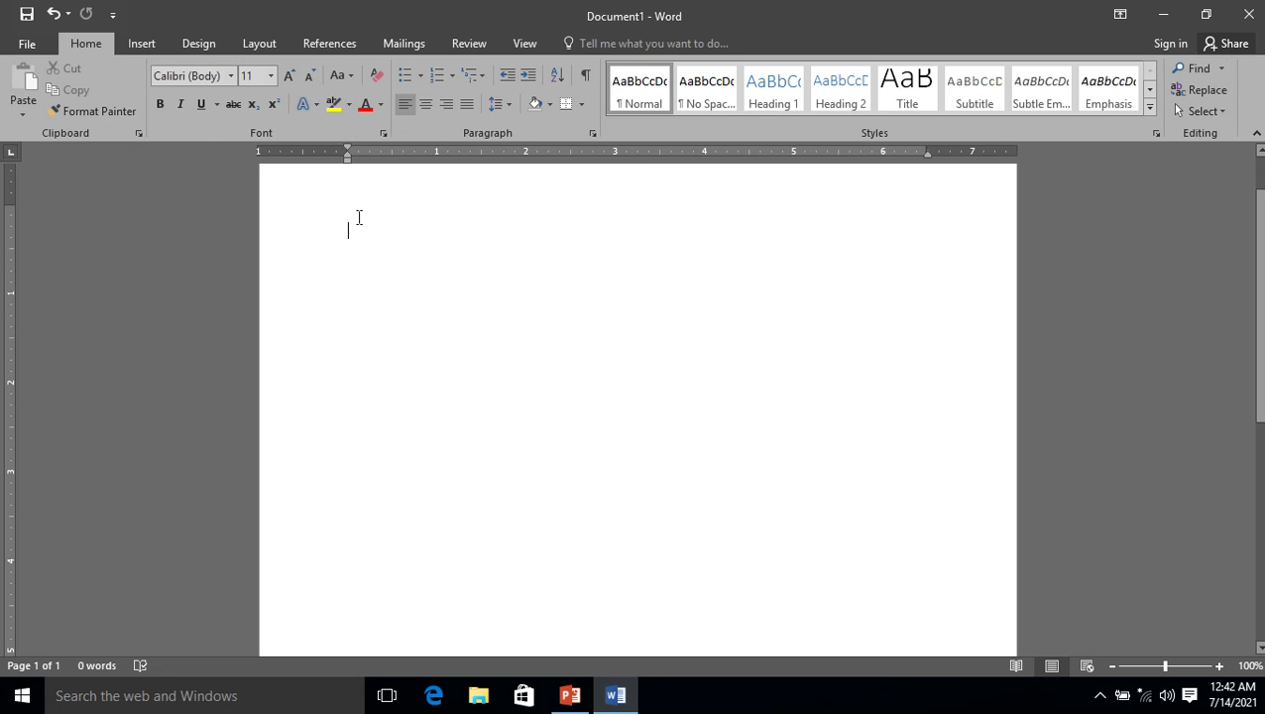
{"action": "left_click", "coordinate": [572, 697]}
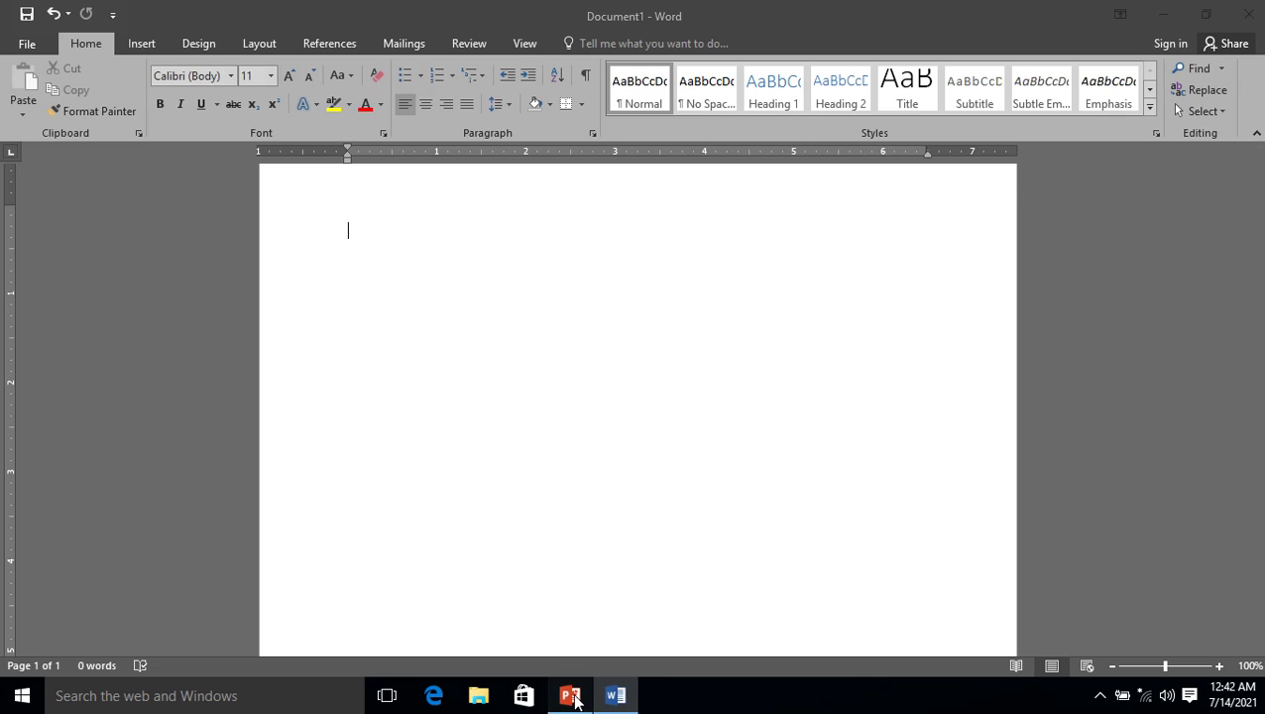
{"action": "left_click", "coordinate": [615, 694]}
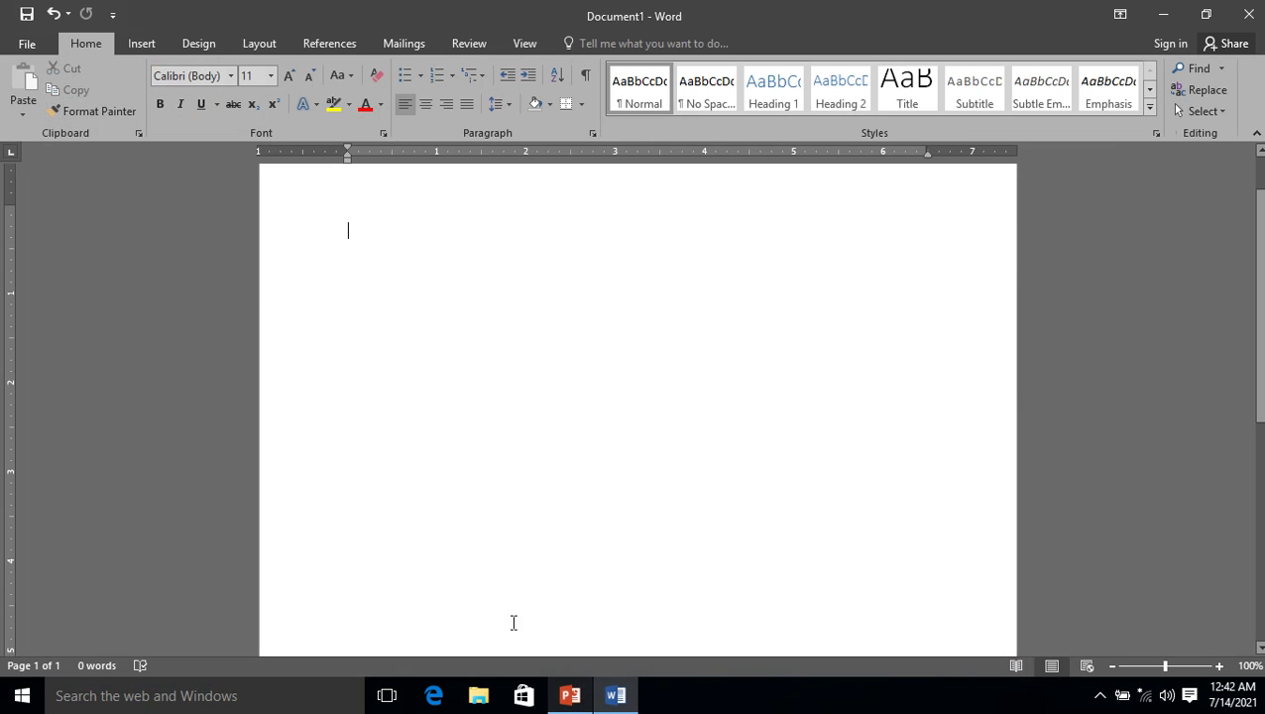
{"action": "left_click", "coordinate": [152, 40]}
{"action": "left_click", "coordinate": [132, 108]}
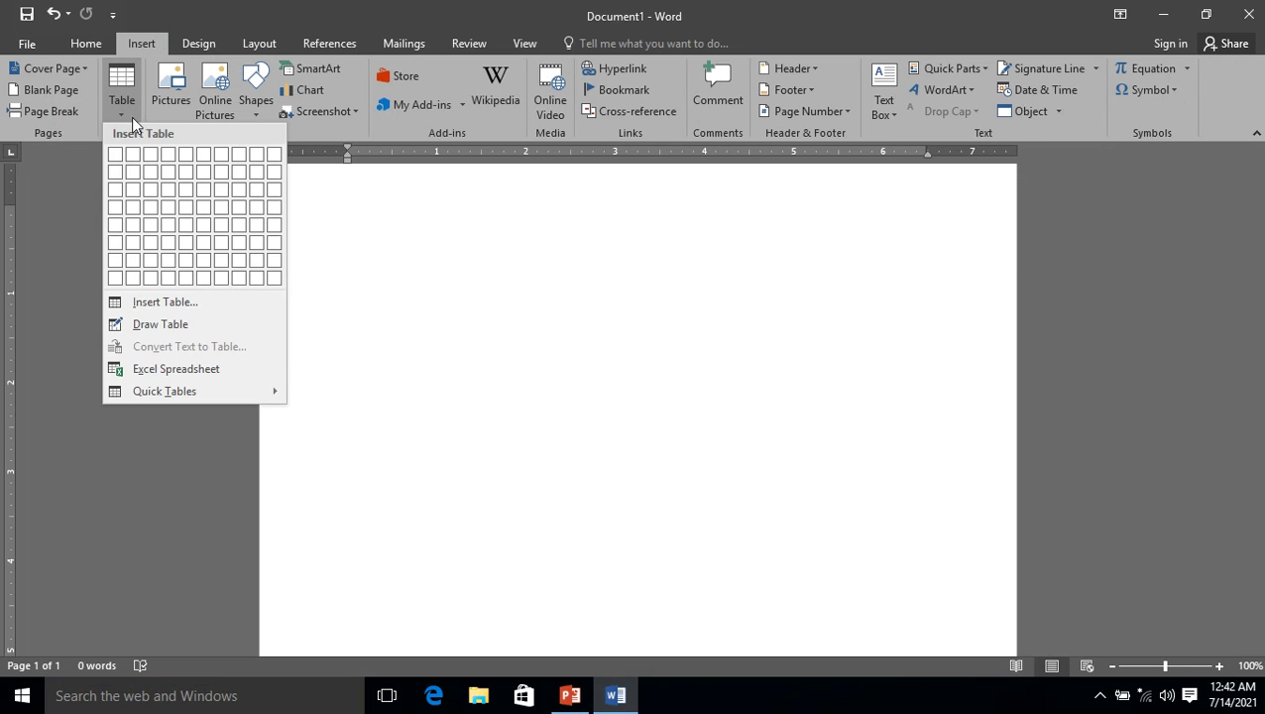
{"action": "left_click", "coordinate": [178, 323]}
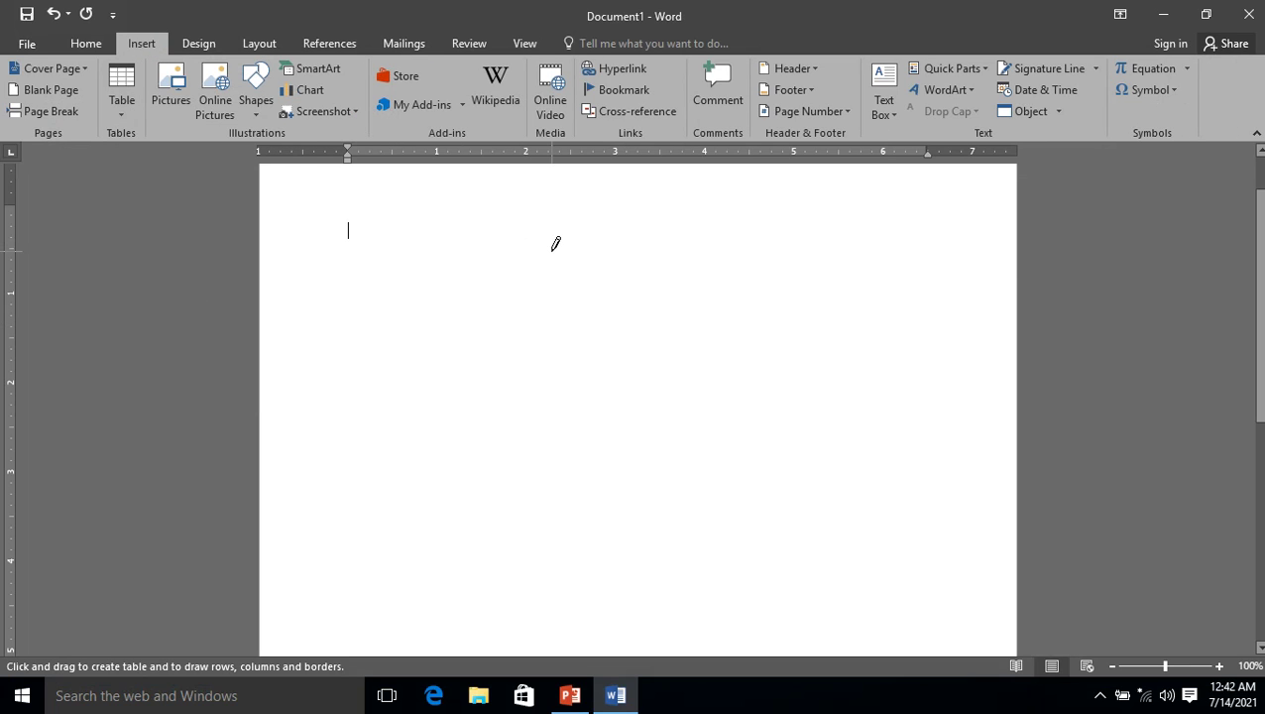
Insert a table with 8 columns and 8 rows, keeping the automatic fixed column width.
{"action": "left_click", "coordinate": [122, 94]}
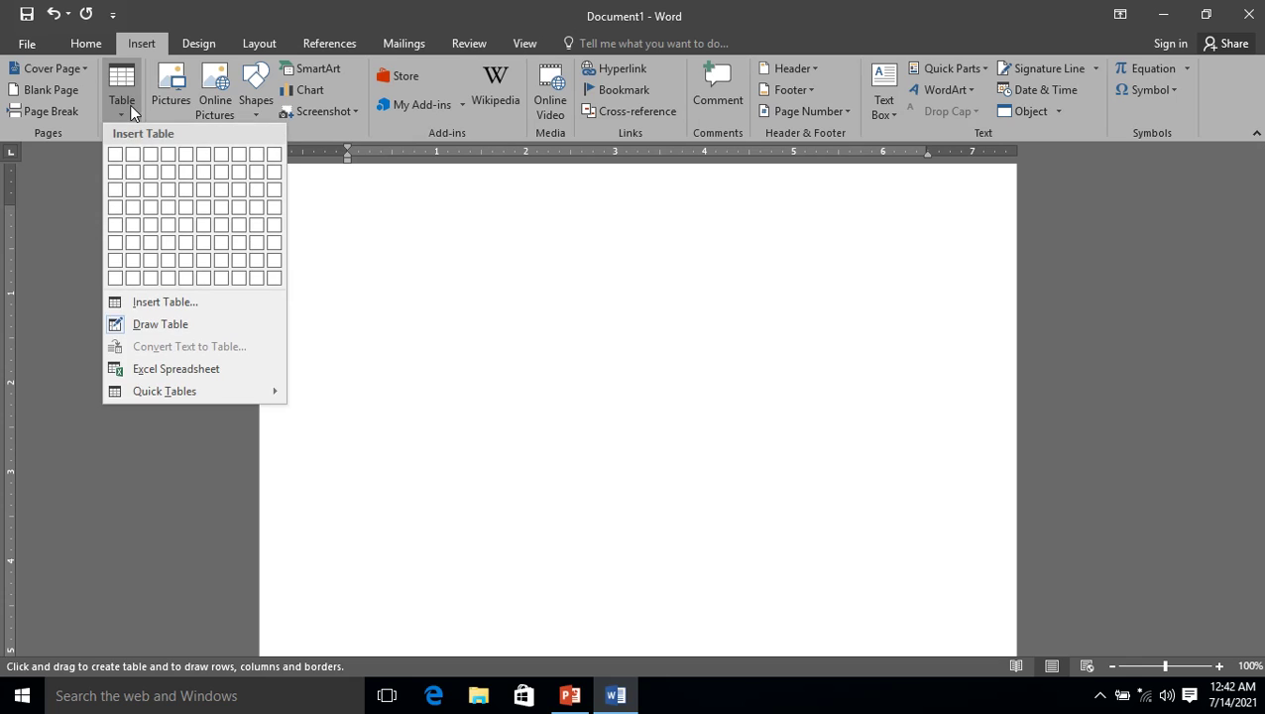
{"action": "left_click", "coordinate": [163, 303]}
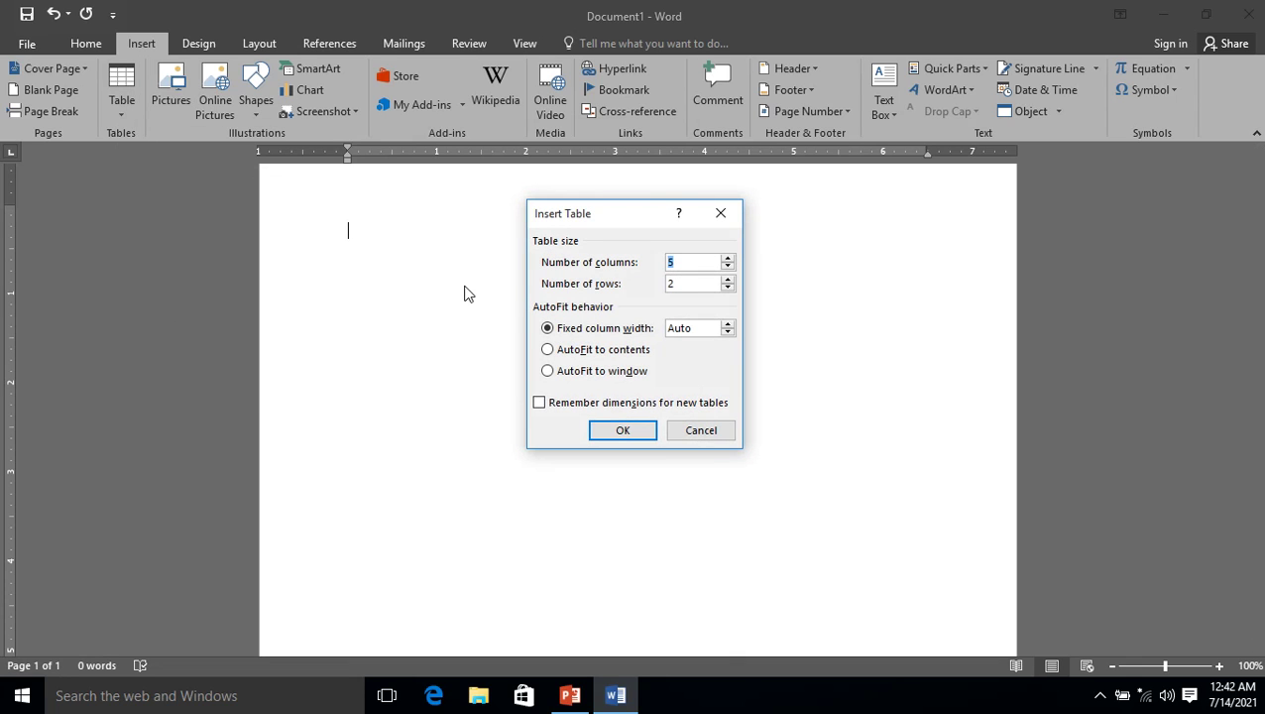
{"action": "type", "text": "8"}
{"action": "left_click", "coordinate": [689, 283]}
{"action": "left_click", "coordinate": [643, 438]}
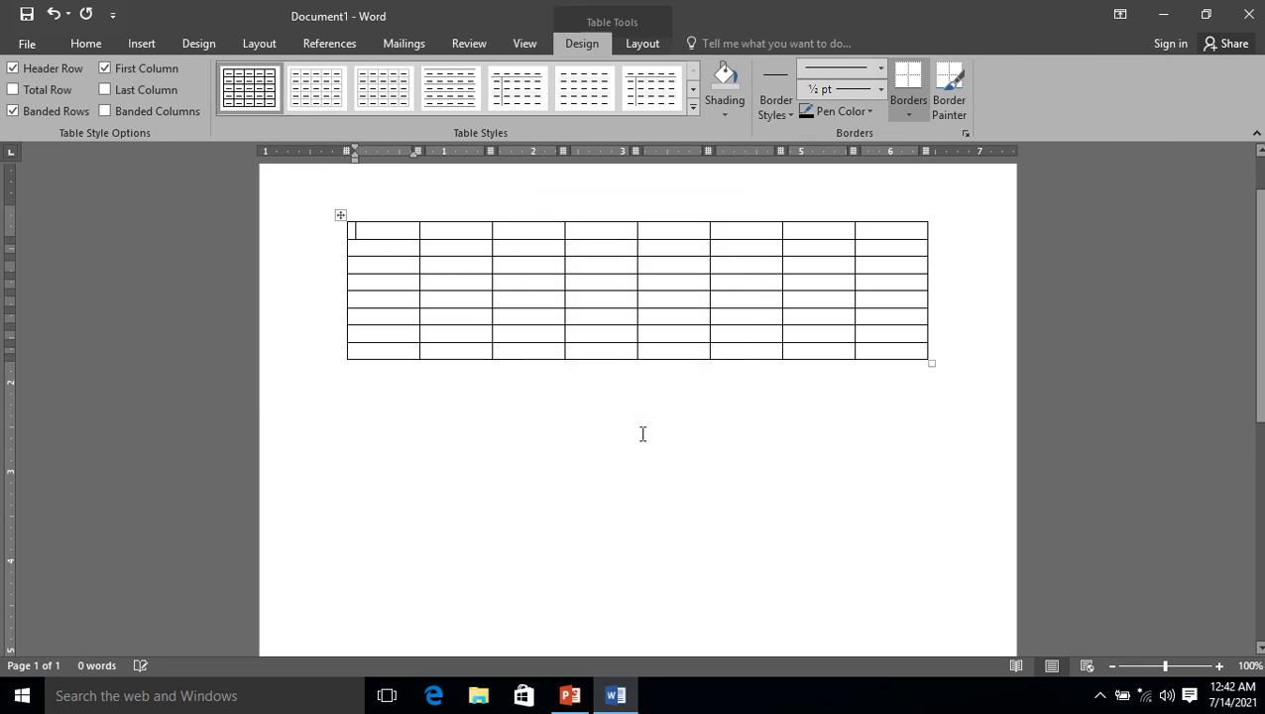
Apply the orange List Tables style with a solid header row and banded rows to the entire table.
{"action": "left_click", "coordinate": [341, 212]}
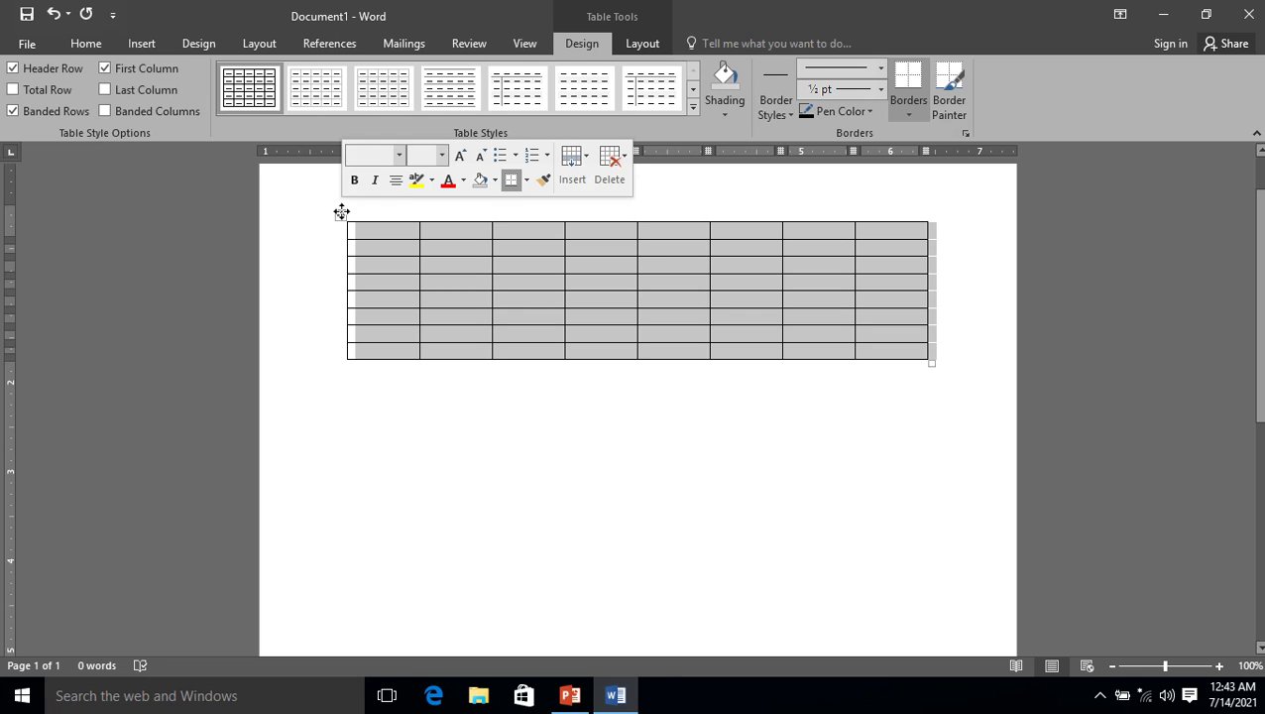
{"action": "left_click", "coordinate": [694, 105]}
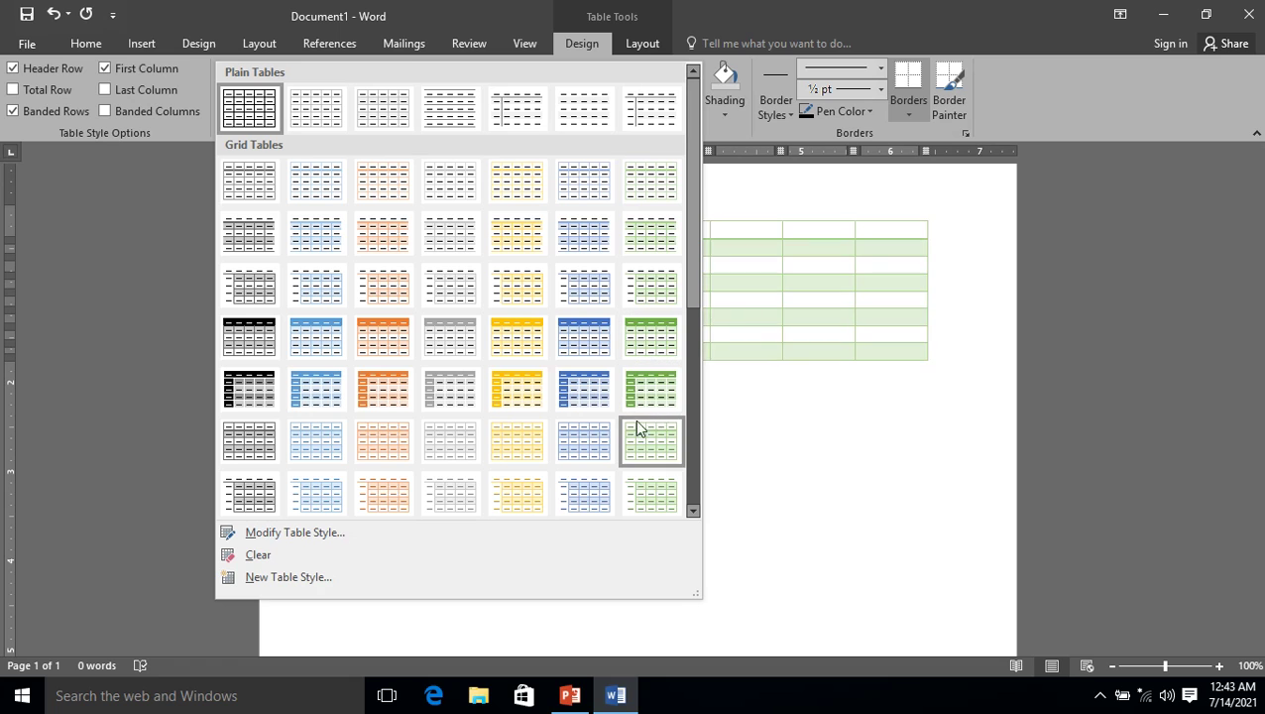
{"action": "left_click", "coordinate": [695, 509]}
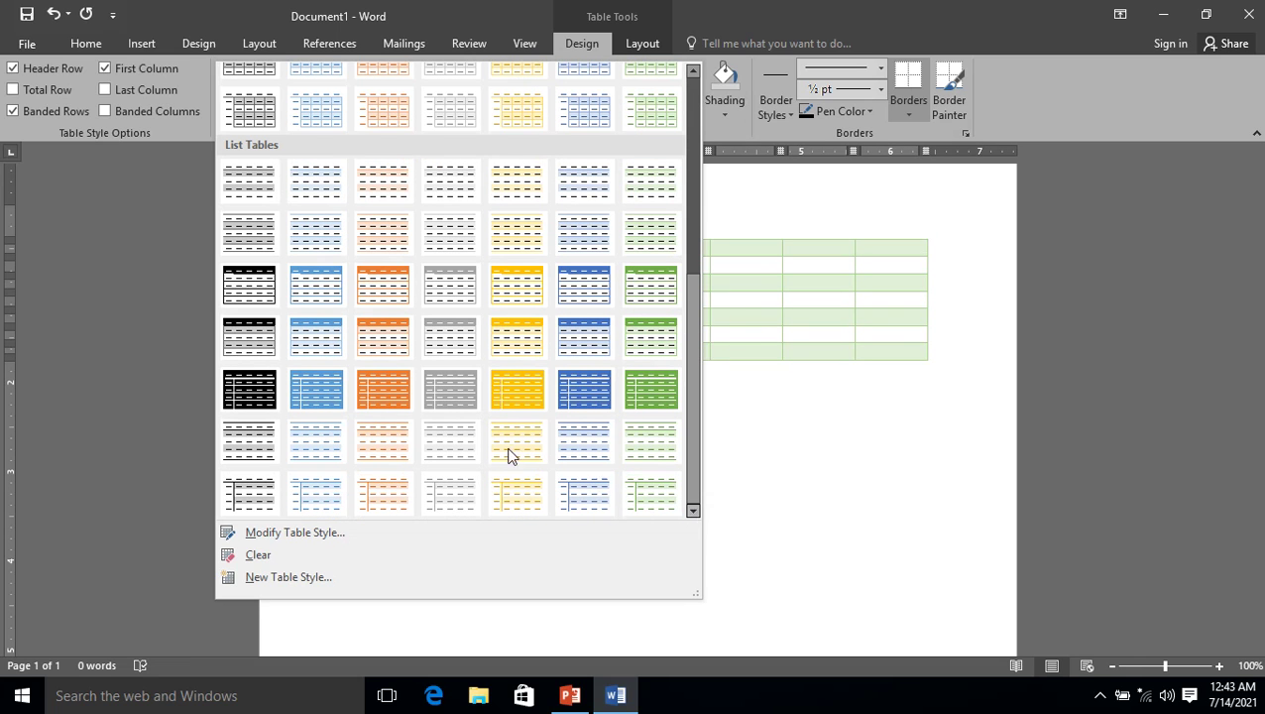
{"action": "left_click", "coordinate": [391, 346]}
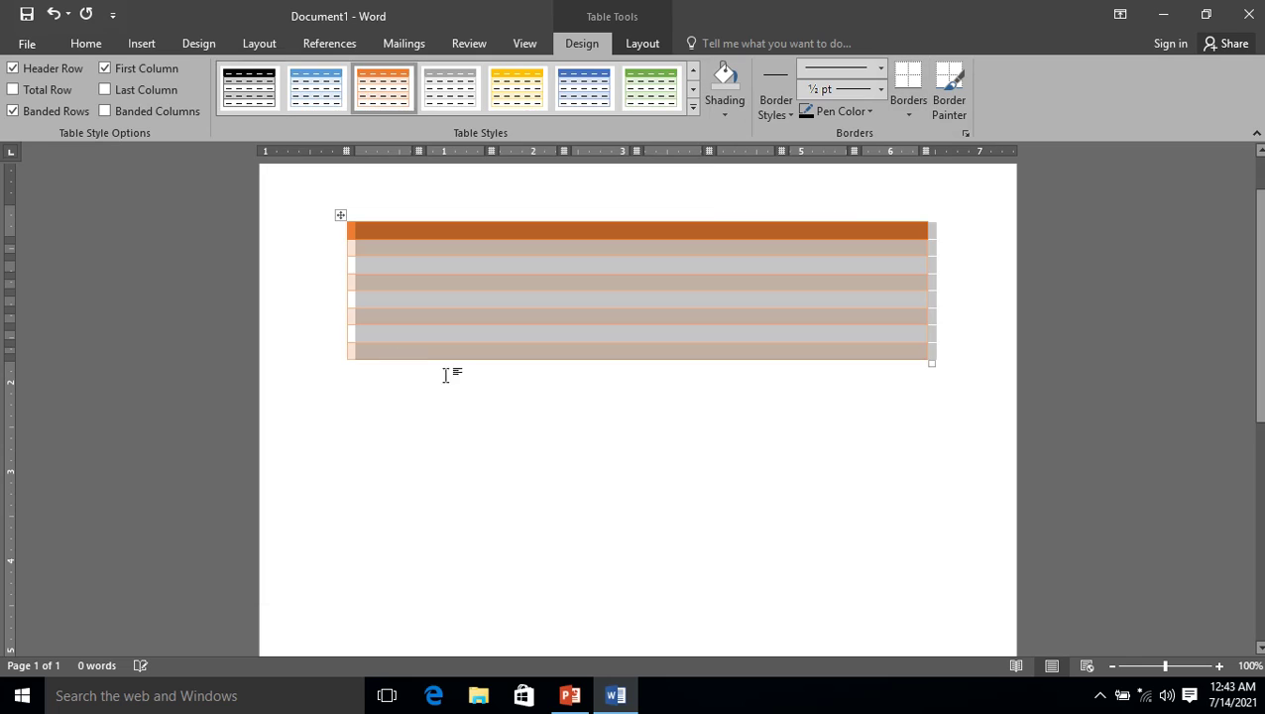
{"action": "left_click", "coordinate": [514, 424]}
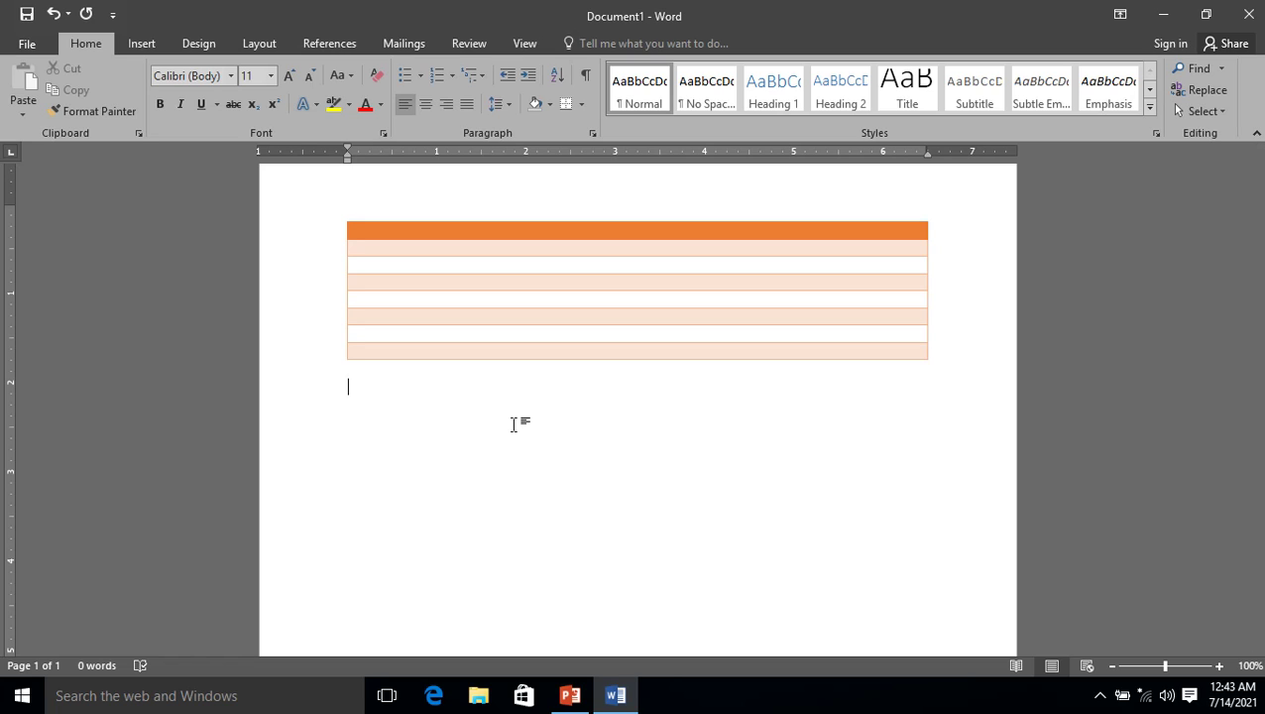
Check the topic list in the PowerPoint presentation and return to the Word document.
{"action": "left_click", "coordinate": [457, 245]}
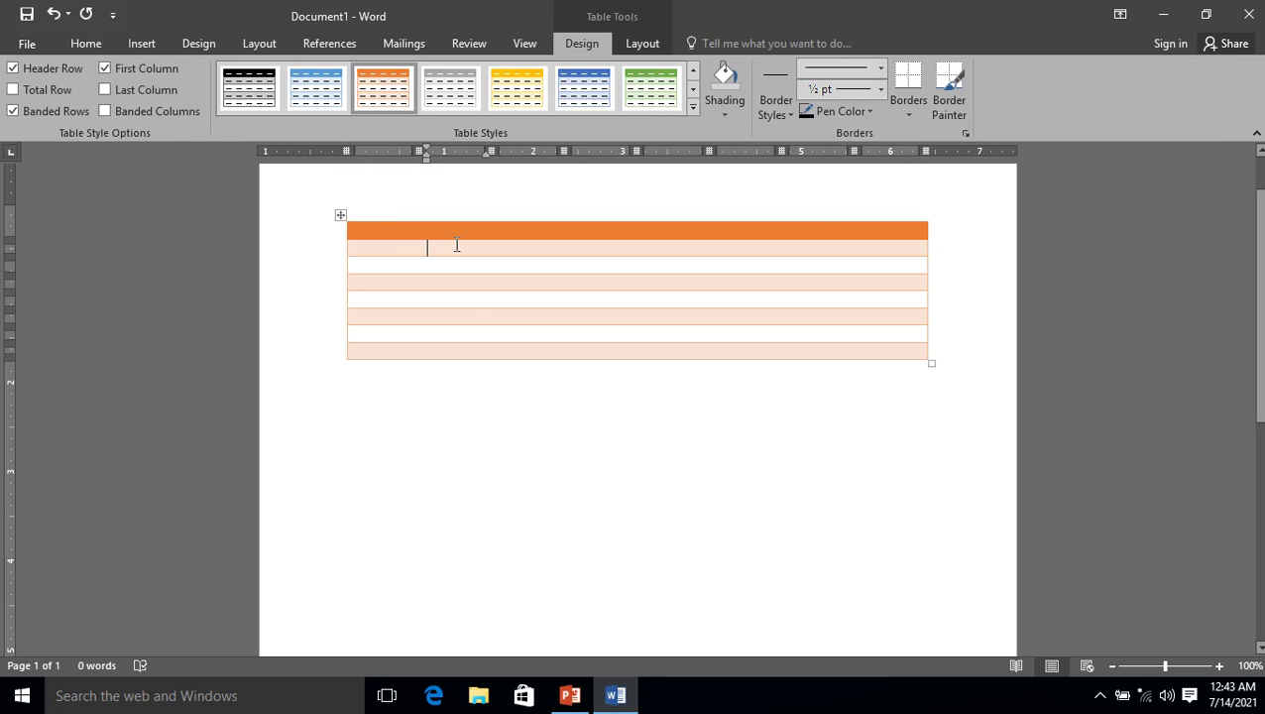
{"action": "key", "text": "Right"}
{"action": "key", "text": "Left"}
{"action": "key", "text": "Left"}
{"action": "key", "text": "Right"}
{"action": "left_click", "coordinate": [577, 699]}
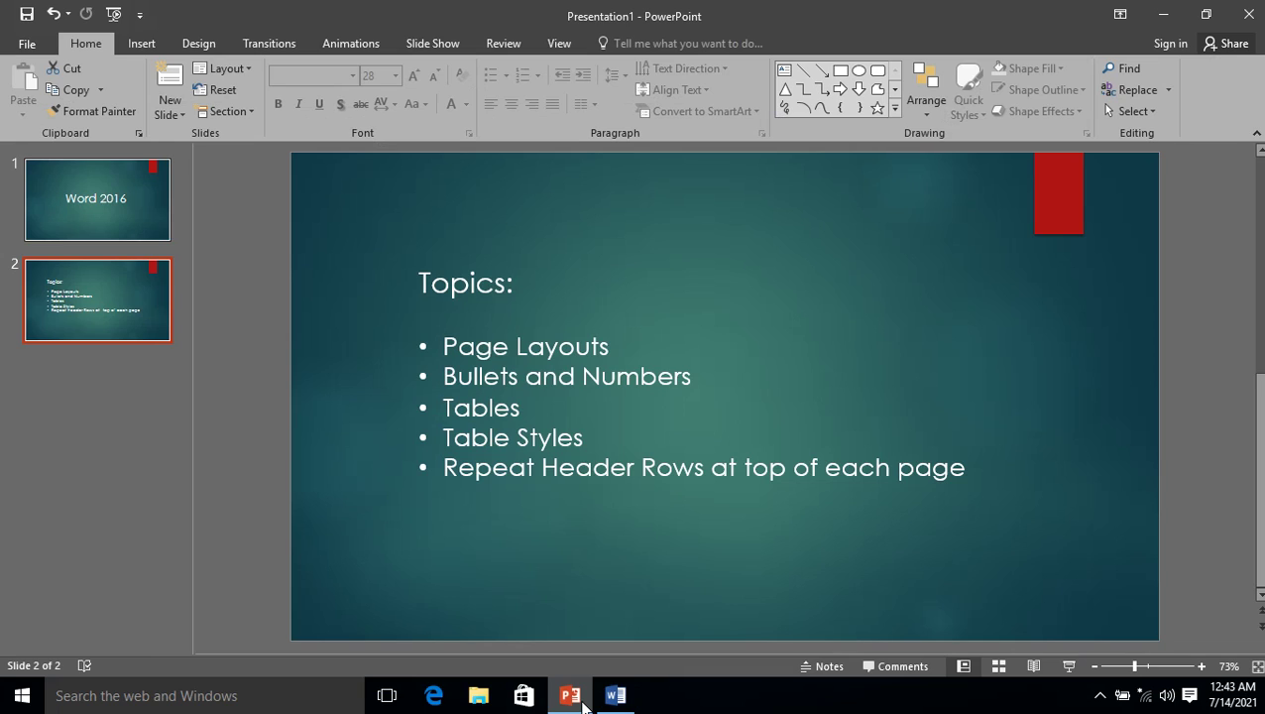
{"action": "left_click", "coordinate": [619, 699]}
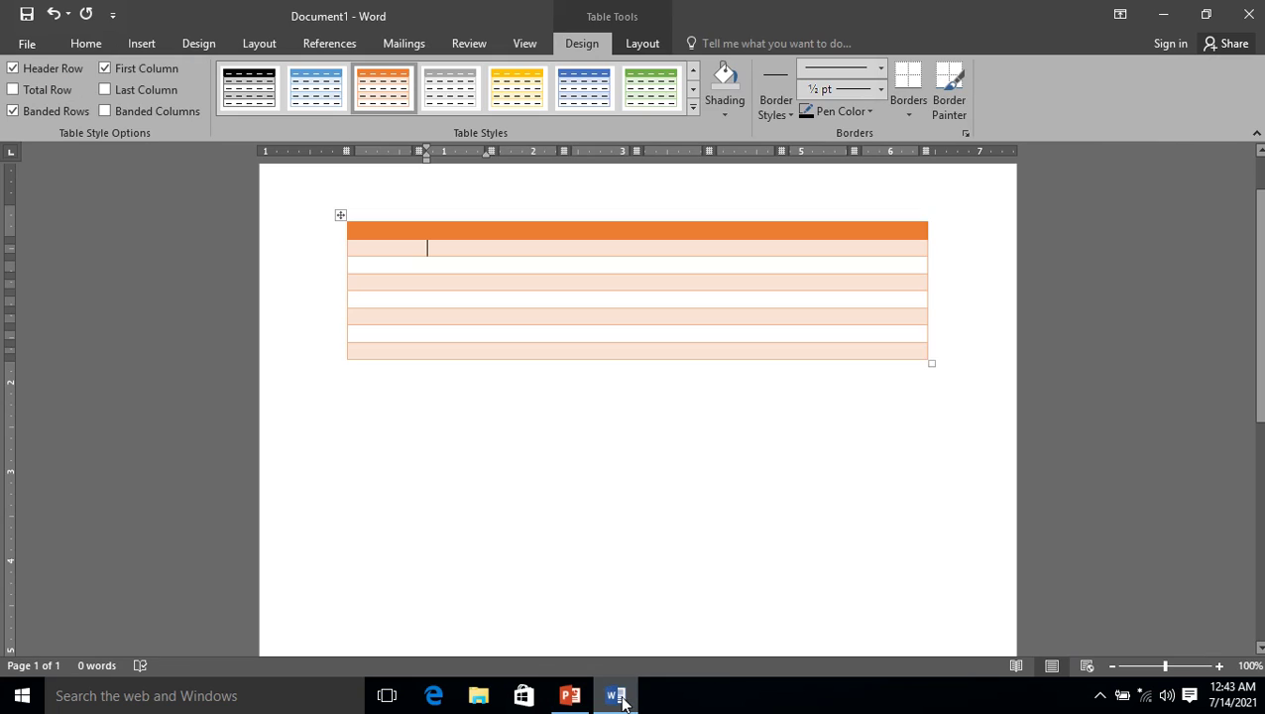
Delete the entire orange-styled table from the document.
{"action": "key", "text": "ctrl+a"}
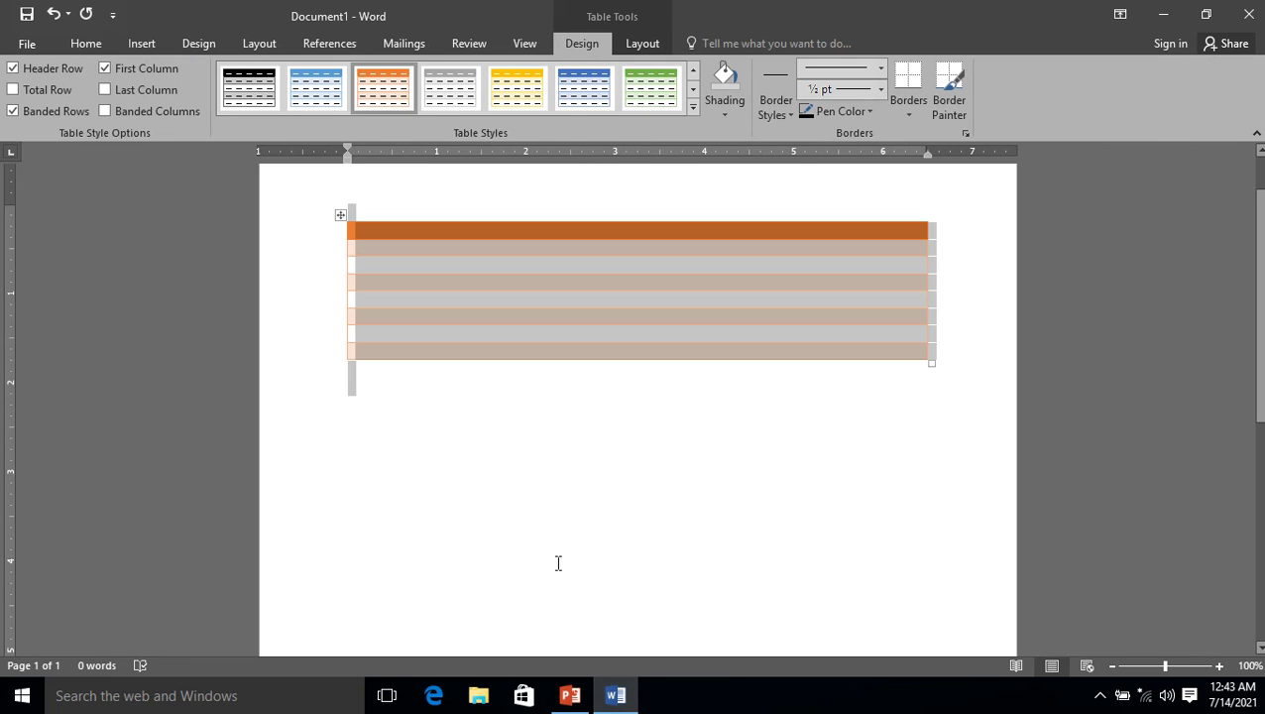
{"action": "right_click", "coordinate": [346, 215]}
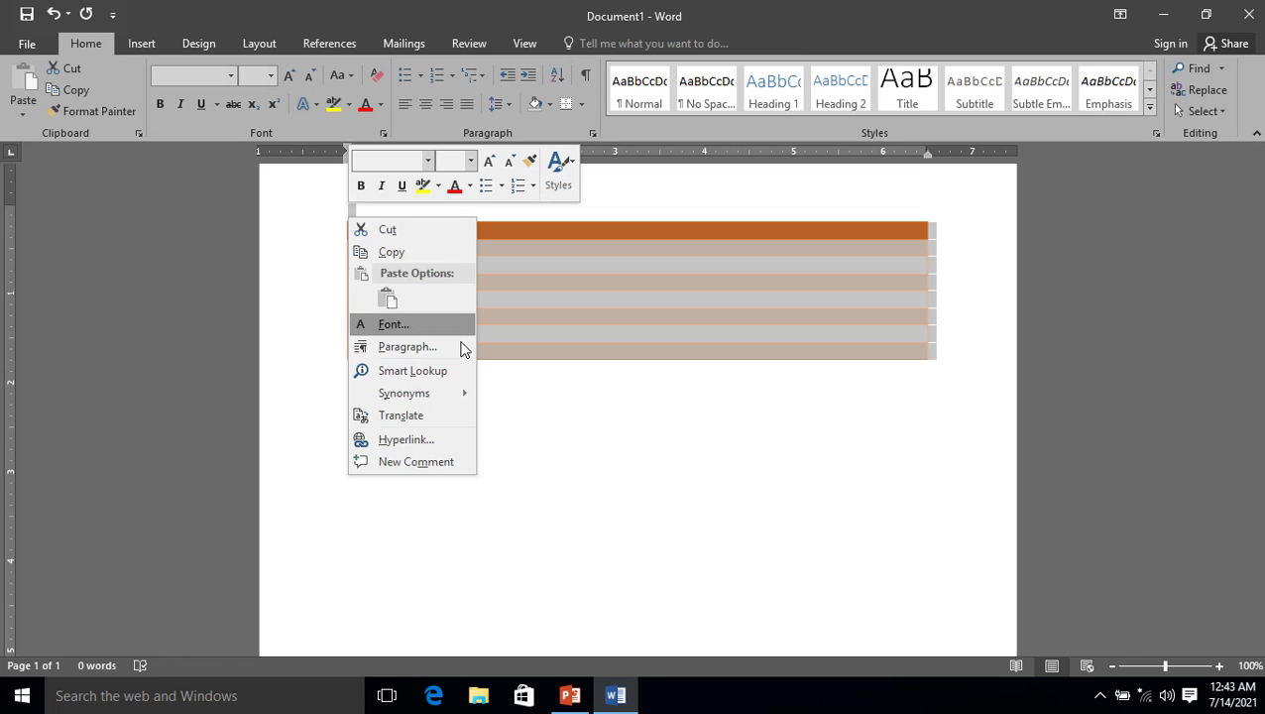
{"action": "left_click", "coordinate": [509, 339]}
{"action": "left_click", "coordinate": [398, 248]}
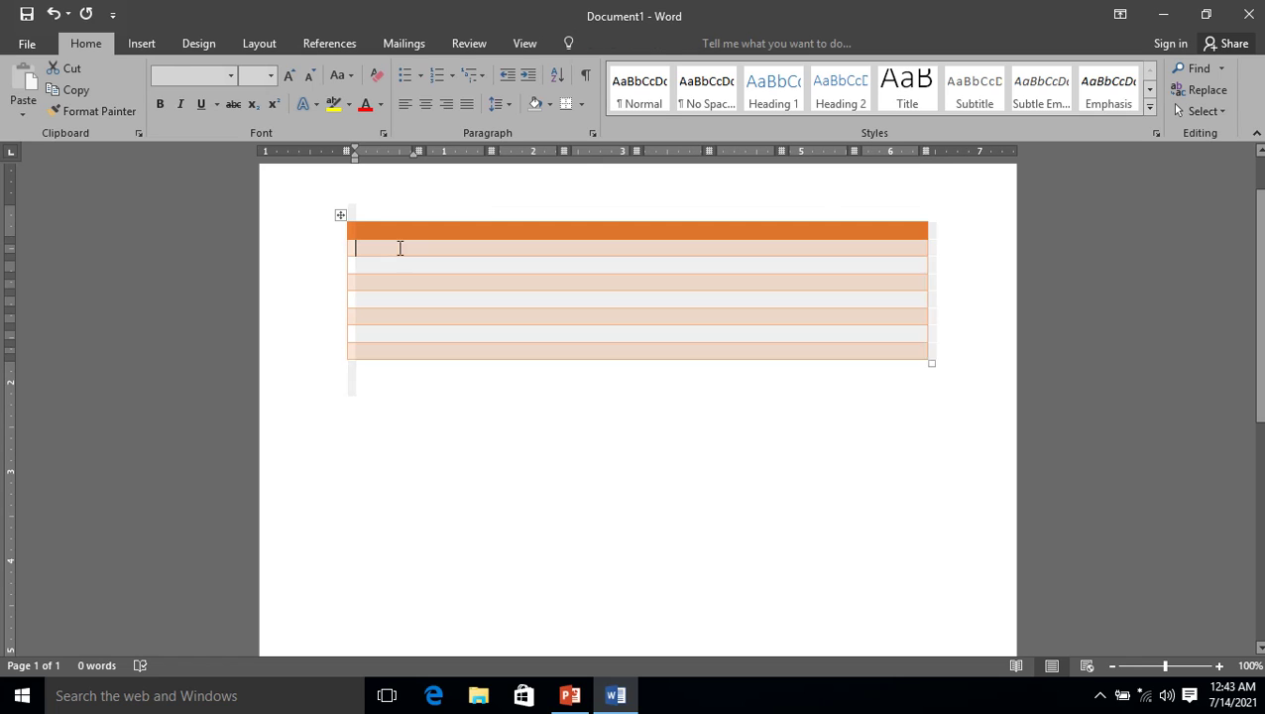
{"action": "right_click", "coordinate": [341, 215]}
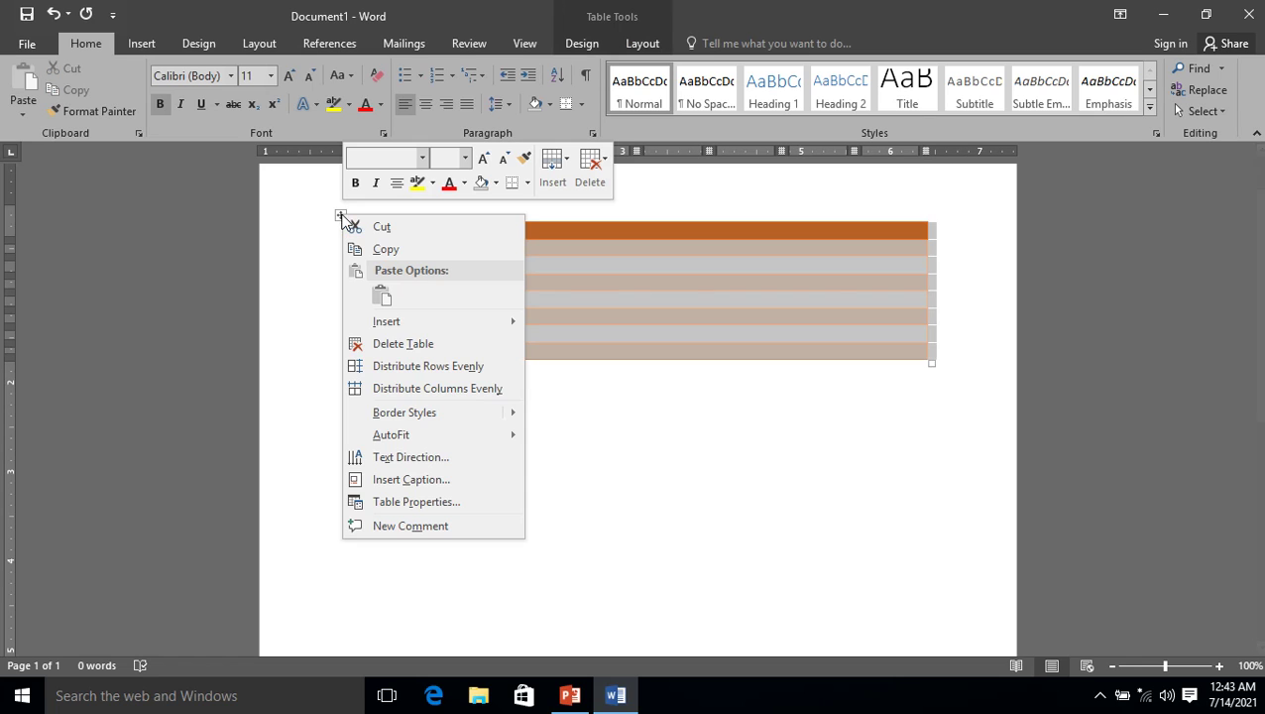
{"action": "left_click", "coordinate": [422, 341]}
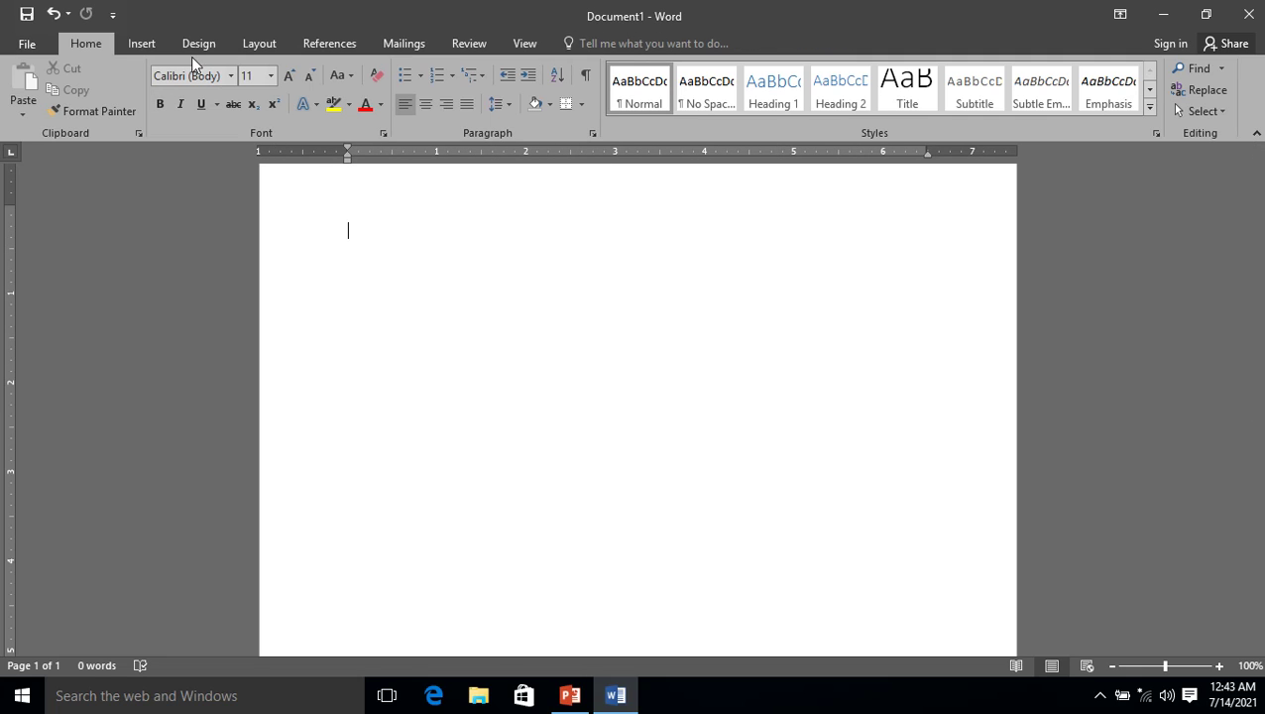
Insert a new table with 8 columns and 8 rows on the blank page.
{"action": "left_click", "coordinate": [140, 44]}
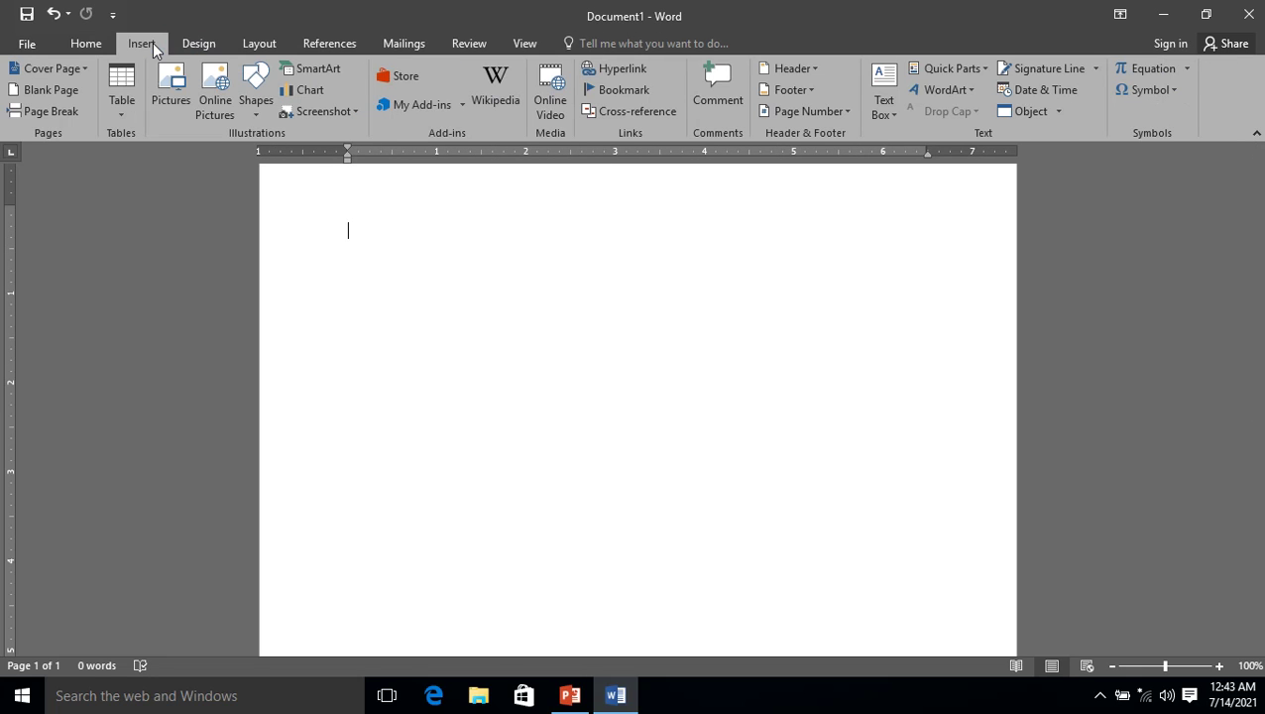
{"action": "left_click", "coordinate": [129, 102]}
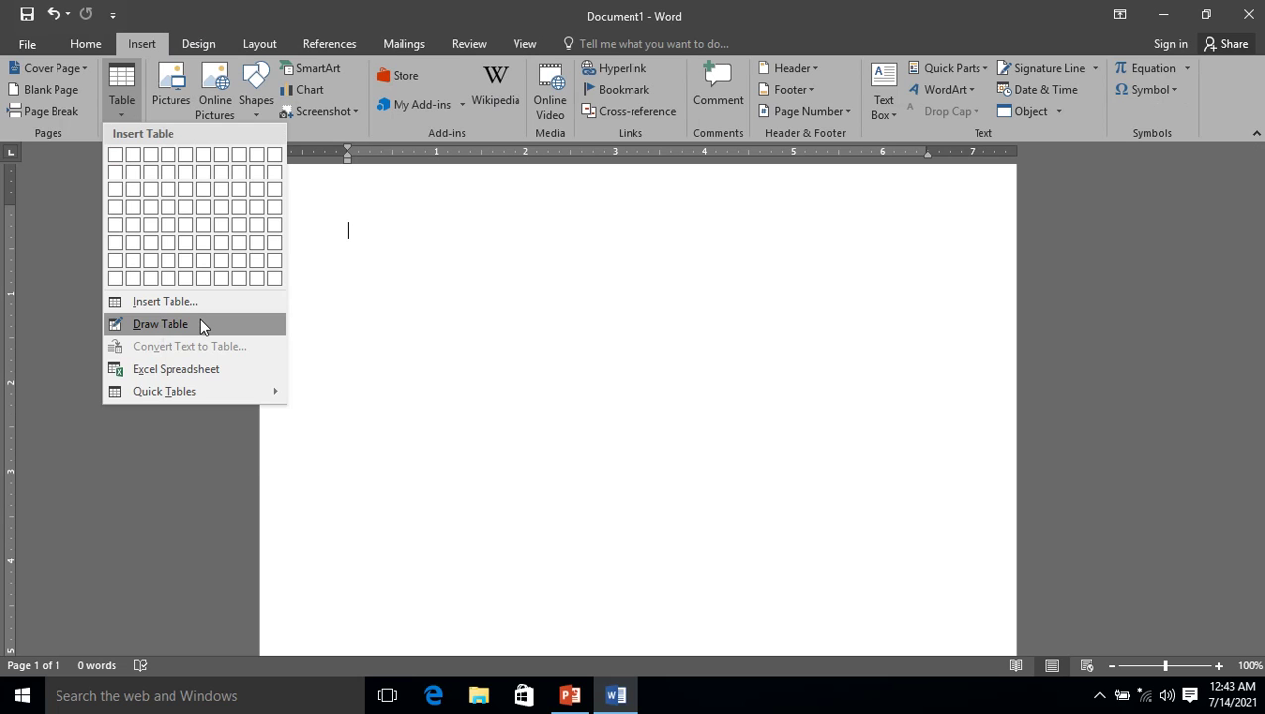
{"action": "left_click", "coordinate": [199, 306]}
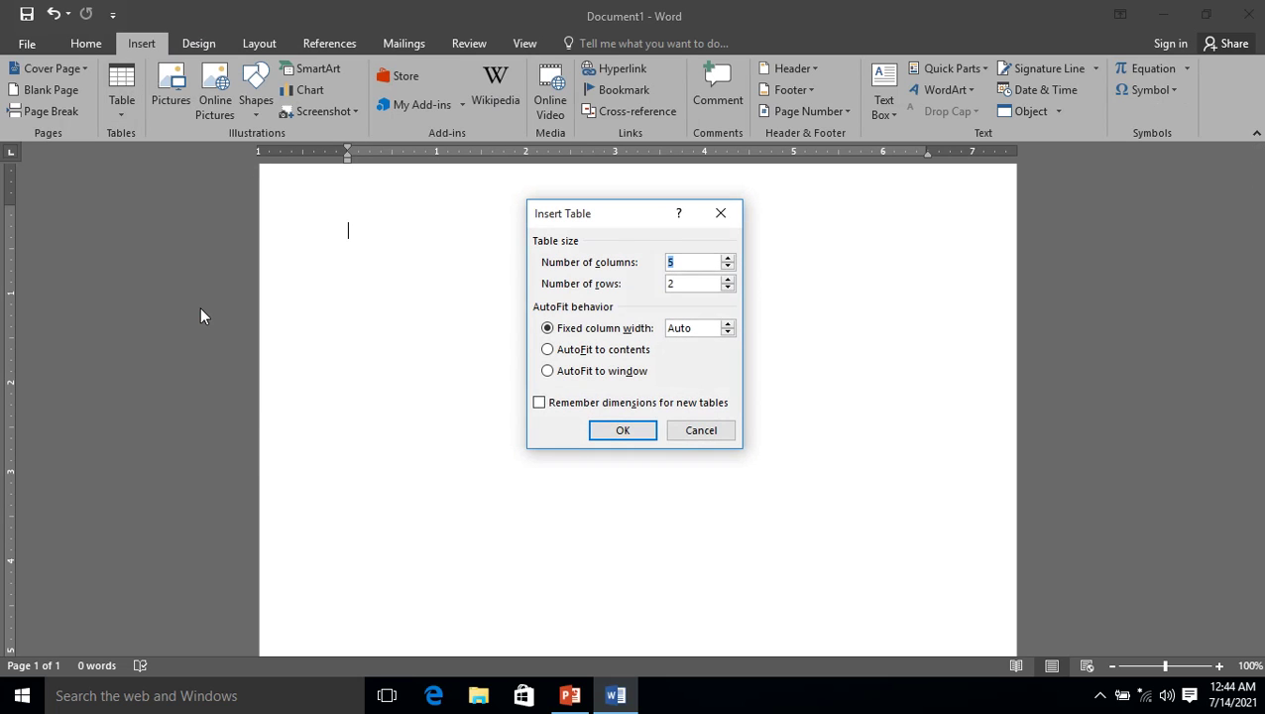
{"action": "type", "text": "8"}
{"action": "left_click", "coordinate": [677, 285]}
{"action": "double_click", "coordinate": [677, 286]}
{"action": "key", "text": "BackSpace"}
{"action": "type", "text": "8"}
{"action": "left_click", "coordinate": [644, 429]}
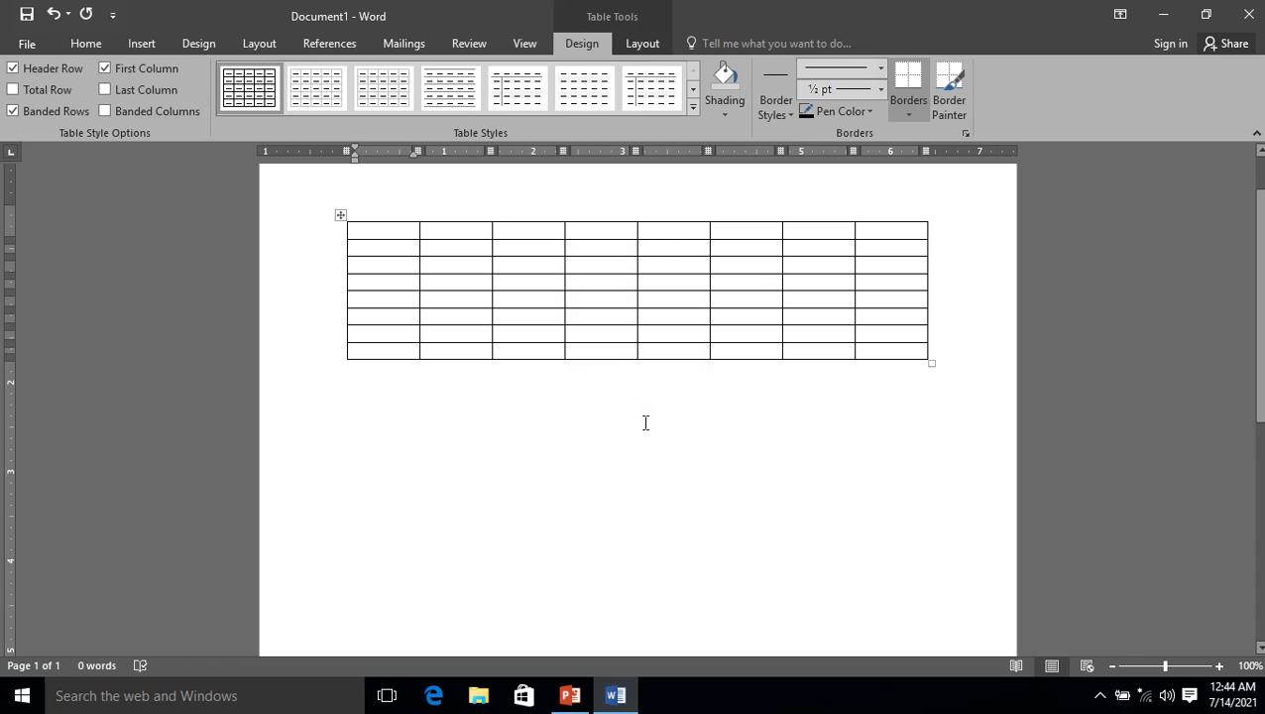
Enter the headings "S-No." and "Name" in the first two cells of the table's top row, capitalizing the N of "Name".
{"action": "type", "text": "S-No"}
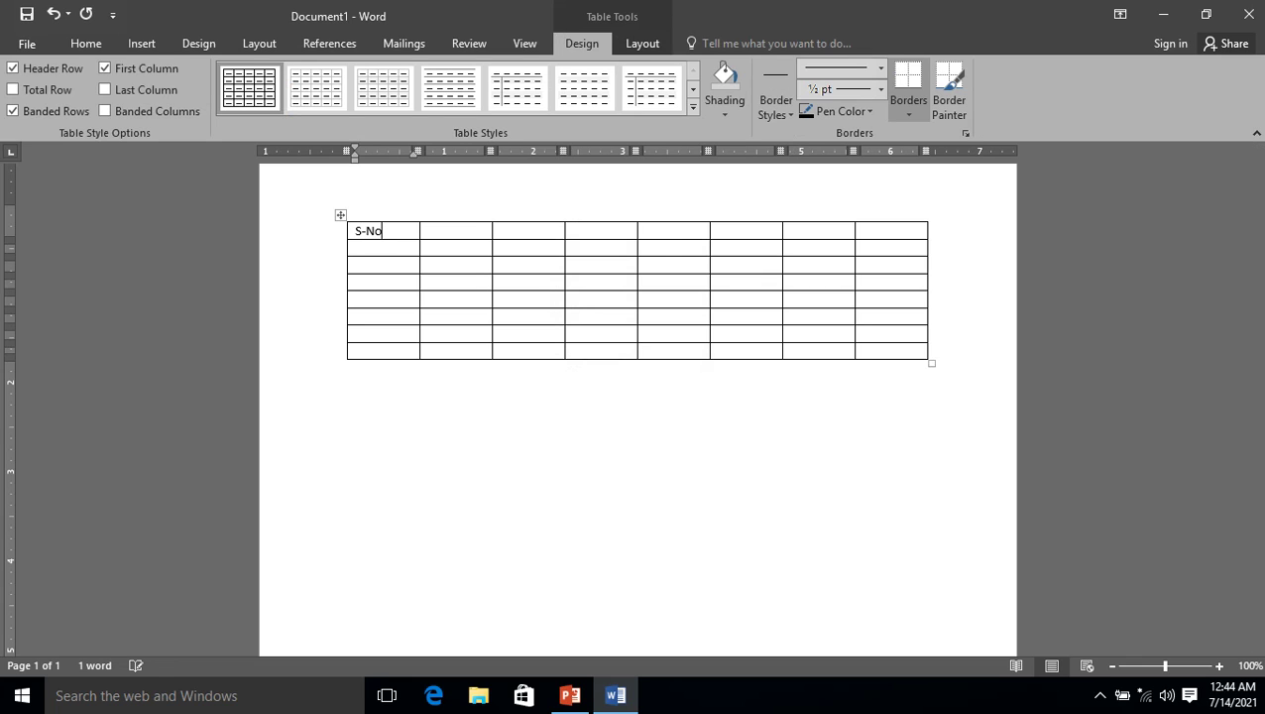
{"action": "type", "text": "."}
{"action": "key", "text": "Tab"}
{"action": "type", "text": "name"}
{"action": "key", "text": "Left"}
{"action": "key", "text": "Left"}
{"action": "key", "text": "Left"}
{"action": "key", "text": "Left"}
{"action": "key", "text": "shift+Right"}
{"action": "type", "text": "N"}
{"action": "key", "text": "Right"}
{"action": "key", "text": "Right"}
{"action": "key", "text": "Right"}
Fill the remaining header cells with "Phy", "Chem", "Bio", "Maths", "Eng" and "Total".
{"action": "key", "text": "Tab"}
{"action": "type", "text": "Phy"}
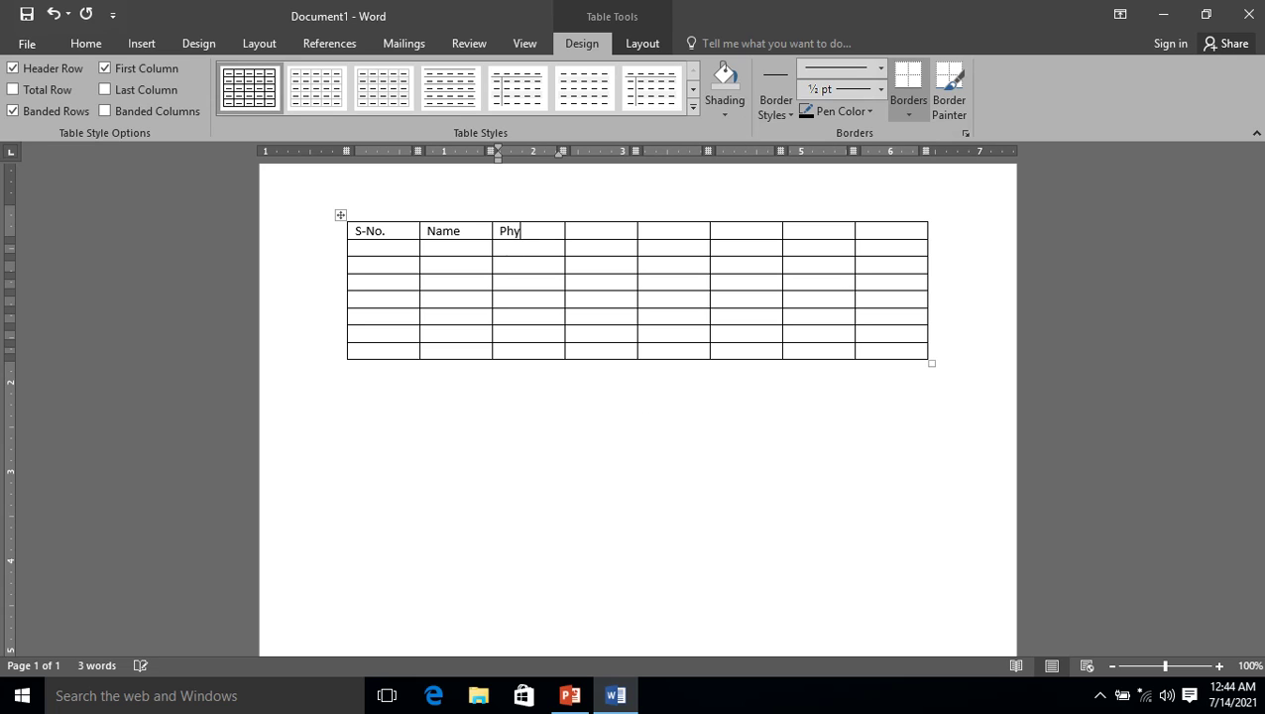
{"action": "key", "text": "Tab"}
{"action": "type", "text": "Chem"}
{"action": "key", "text": "Tab"}
{"action": "type", "text": "Bio"}
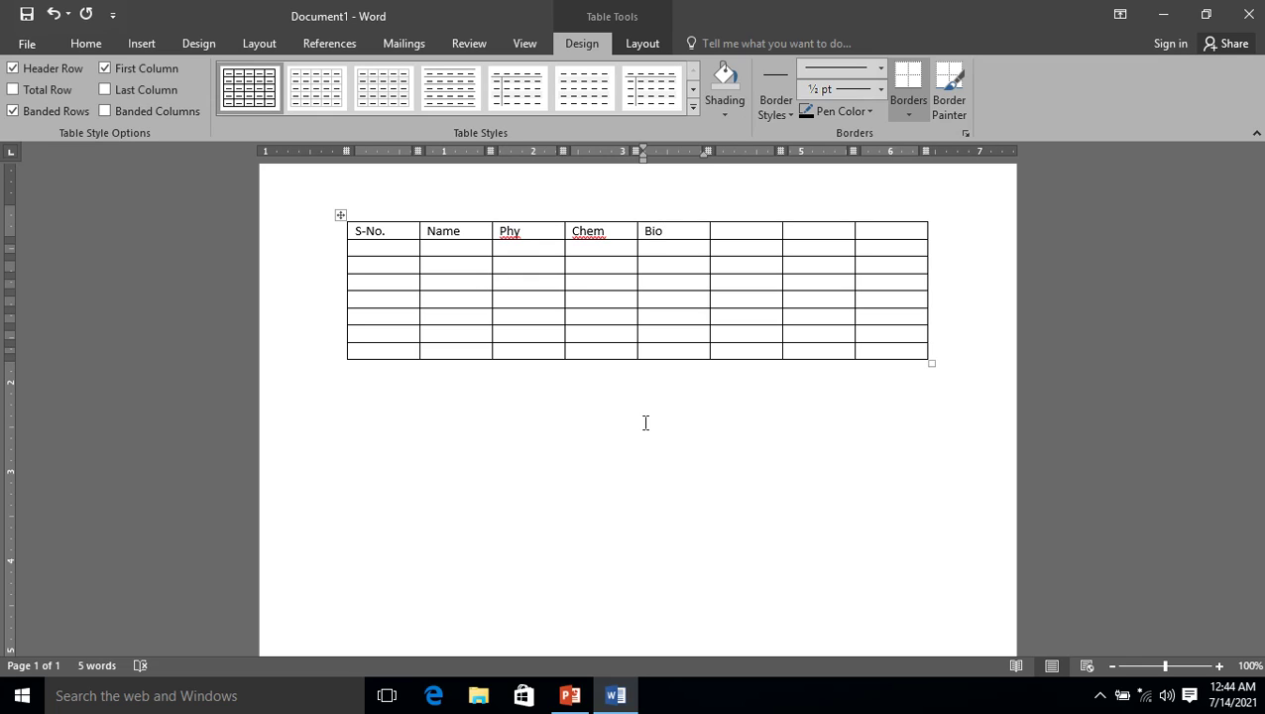
{"action": "key", "text": "Tab"}
{"action": "type", "text": "Maths"}
{"action": "key", "text": "Tab"}
{"action": "type", "text": "Eng"}
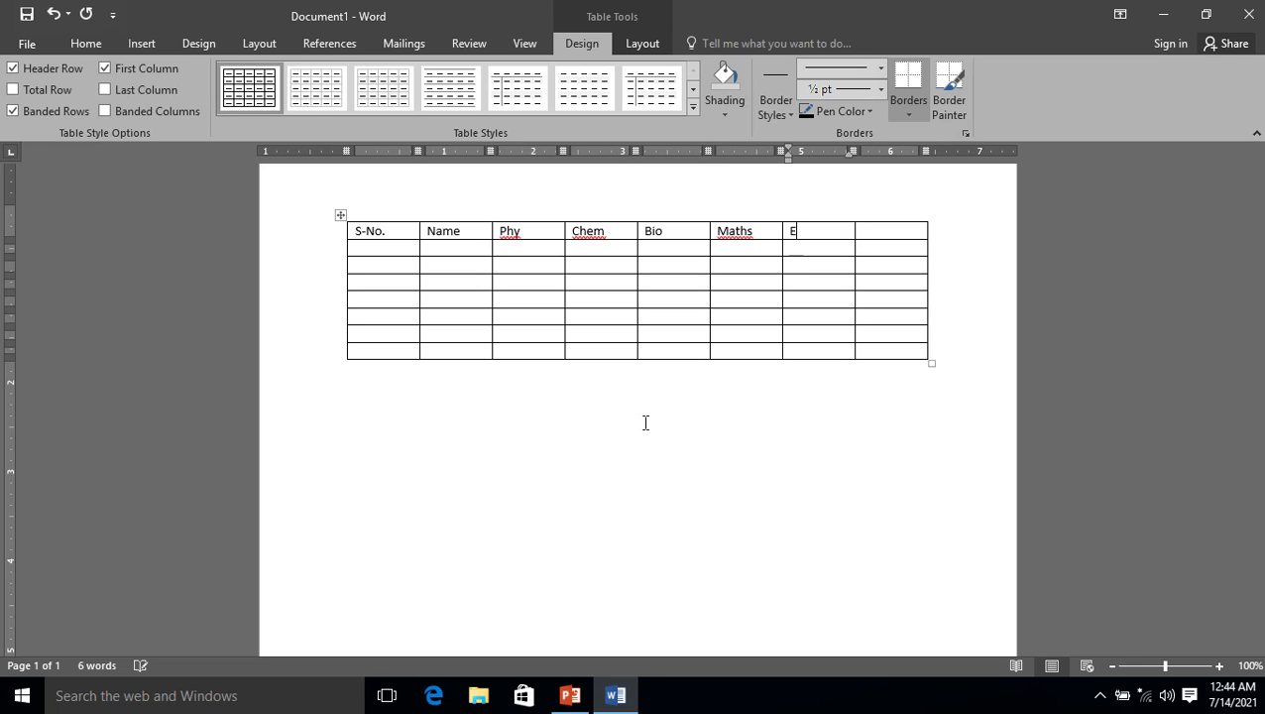
{"action": "key", "text": "Tab"}
{"action": "type", "text": "Total"}
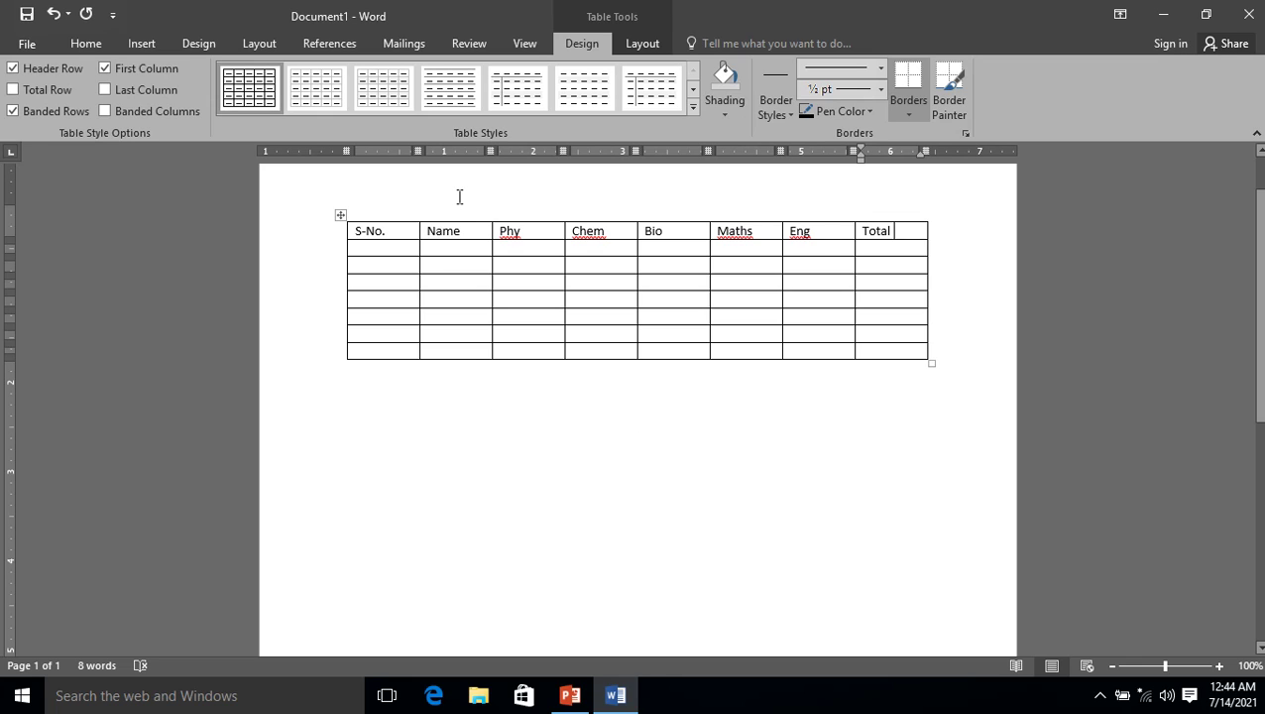
Review the row and column insertion options for the last cell of the Total column without choosing any.
{"action": "left_click", "coordinate": [890, 355]}
{"action": "right_click", "coordinate": [893, 355]}
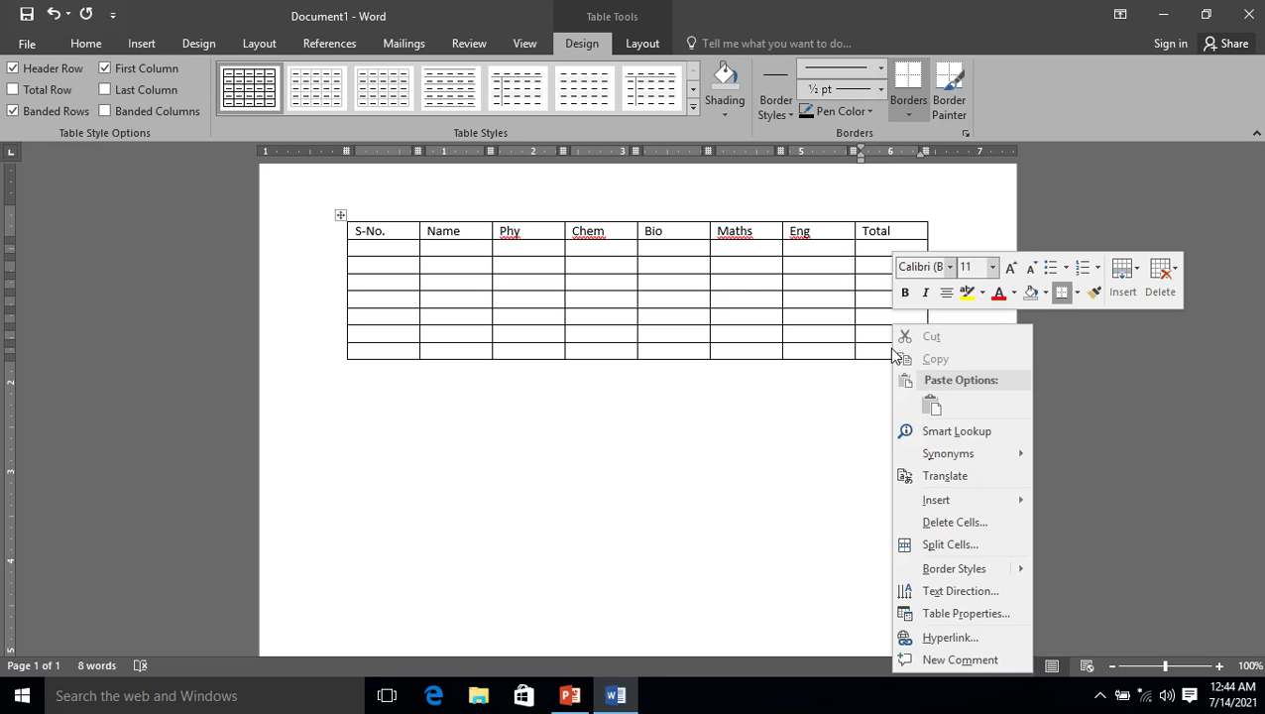
{"action": "mouse_move", "coordinate": [989, 500]}
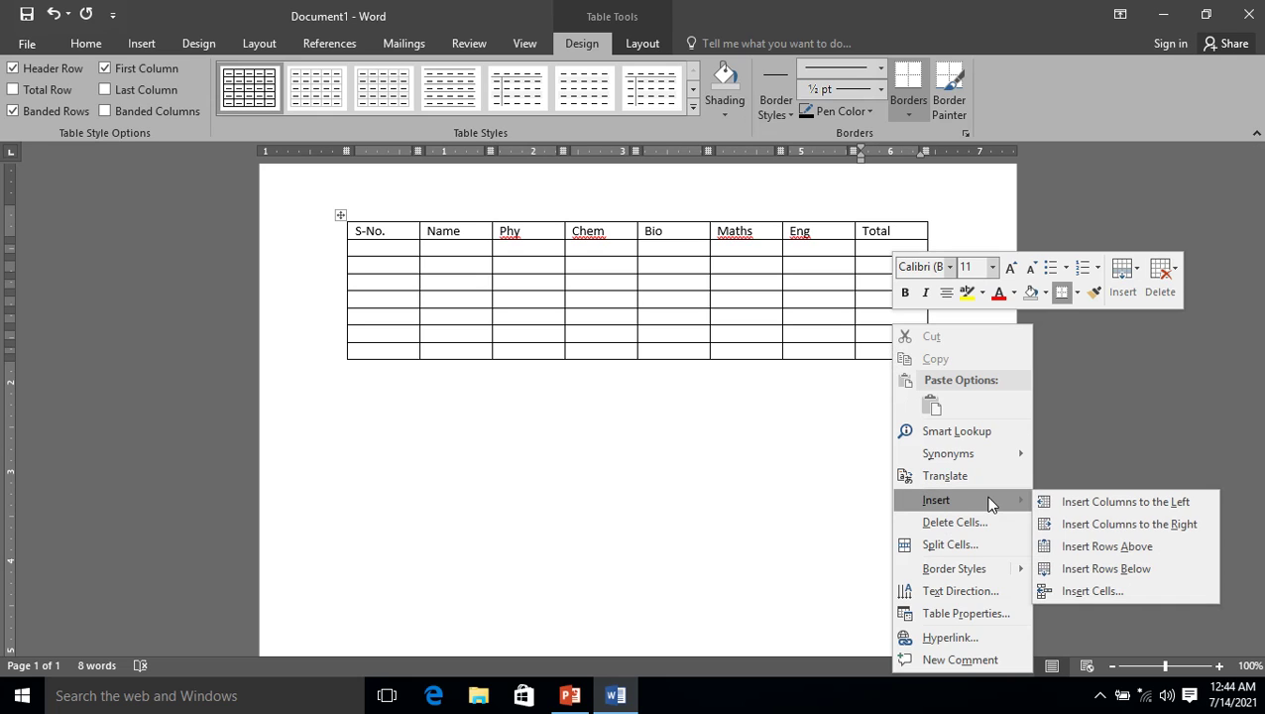
{"action": "left_click", "coordinate": [798, 483]}
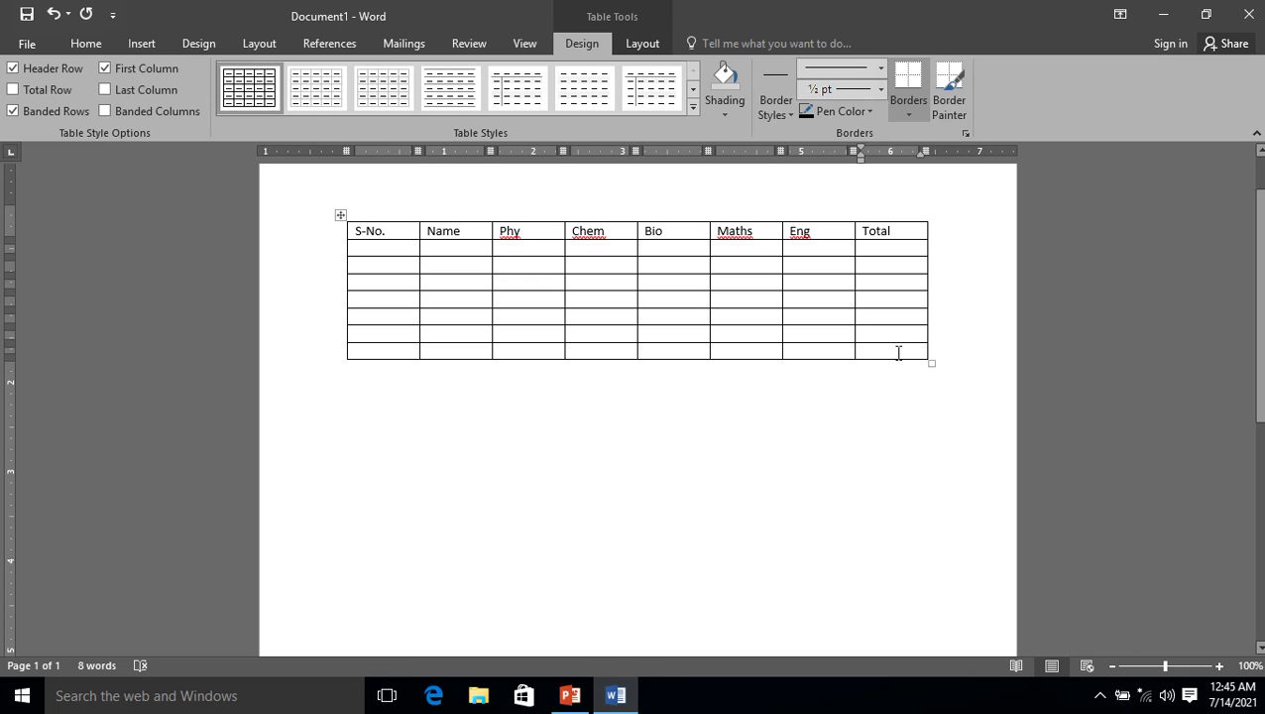
Append empty rows to the end of the marks table until it fills the first page and continues seven rows onto the second.
{"action": "key", "text": "Tab"}
{"action": "key", "text": "Tab"}
{"action": "key", "text": "Tab"}
{"action": "key", "text": "Tab"}
{"action": "key", "text": "Tab"}
{"action": "key", "text": "Tab"}
{"action": "key", "text": "Tab"}
{"action": "key", "text": "Tab"}
{"action": "key", "text": "Tab"}
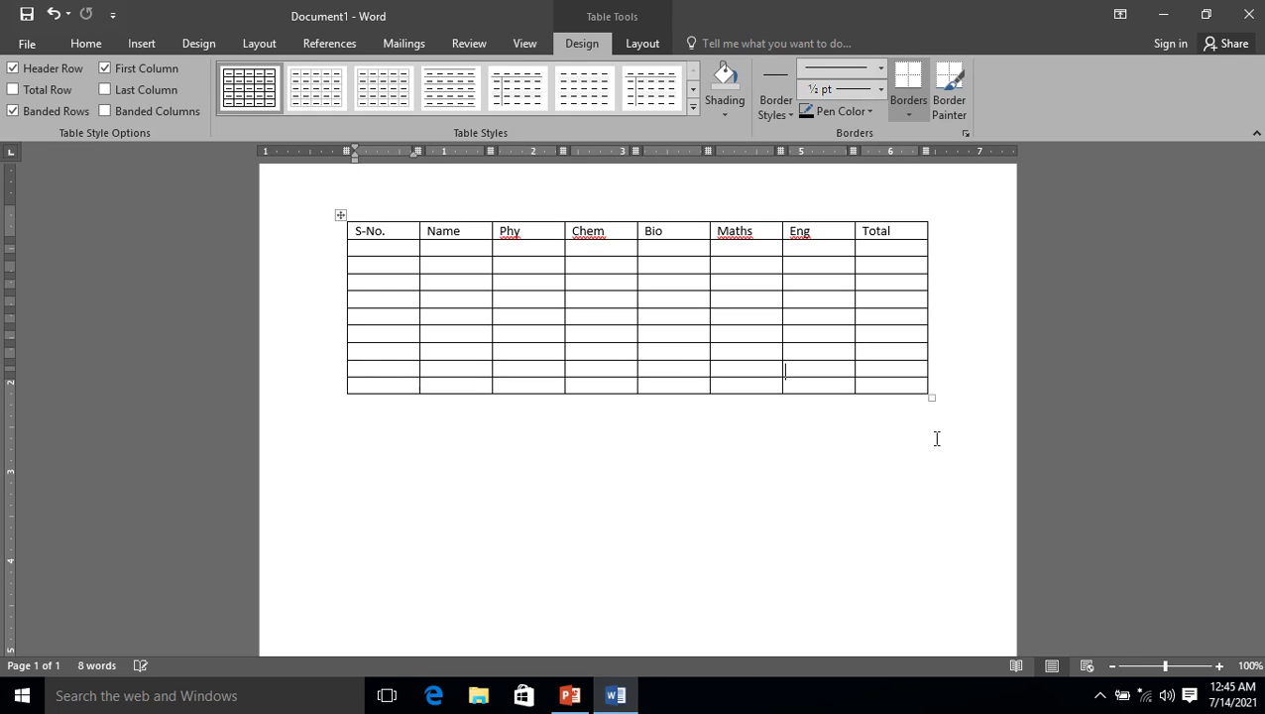
{"action": "key", "text": "Tab"}
{"action": "key", "text": "Tab"}
{"action": "key", "text": "Tab"}
{"action": "key", "text": "Tab"}
{"action": "key", "text": "Tab"}
{"action": "key", "text": "Tab"}
{"action": "key", "text": "Tab"}
{"action": "key", "text": "Tab"}
{"action": "key", "text": "Tab"}
{"action": "key", "text": "Tab"}
{"action": "key", "text": "Tab"}
{"action": "key", "text": "Tab"}
{"action": "key", "text": "Tab"}
{"action": "key", "text": "Tab"}
{"action": "key", "text": "Tab"}
{"action": "key", "text": "Tab"}
{"action": "key", "text": "Tab"}
{"action": "key", "text": "Tab"}
{"action": "key", "text": "Tab"}
{"action": "key", "text": "Tab"}
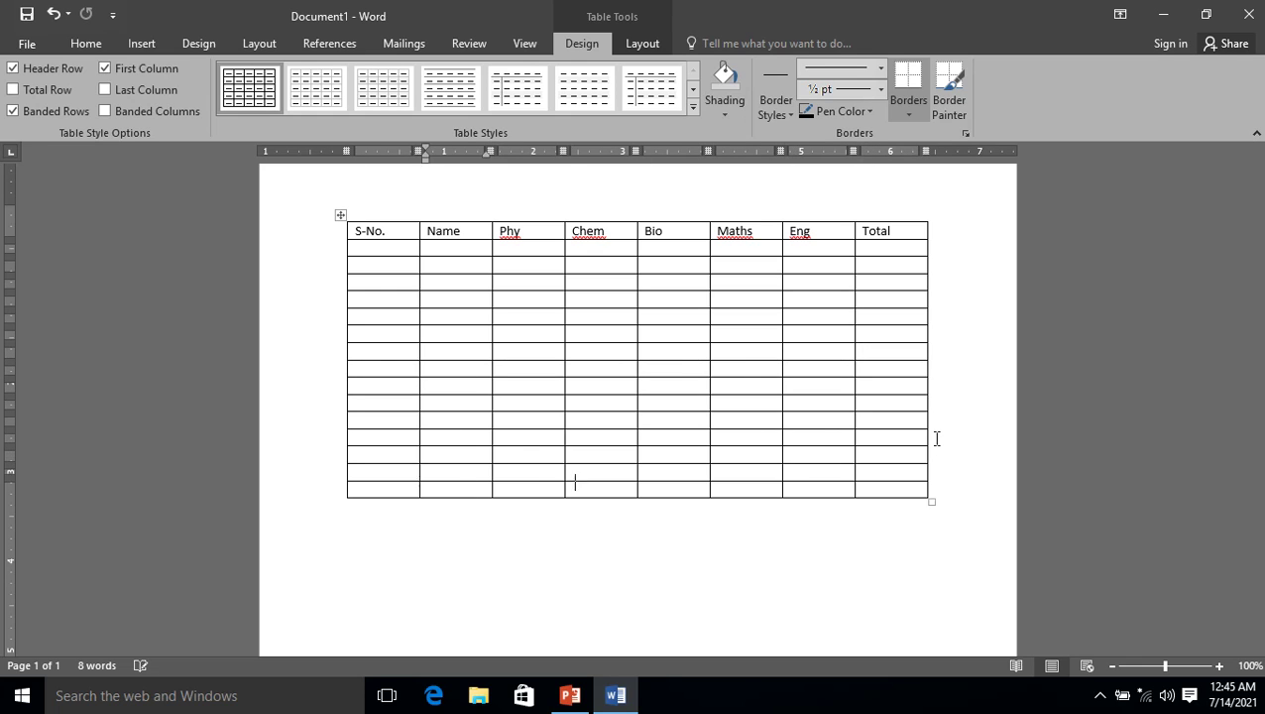
{"action": "key", "text": "Tab"}
{"action": "key", "text": "Tab"}
{"action": "key", "text": "Tab"}
{"action": "key", "text": "Tab"}
{"action": "key", "text": "Tab"}
{"action": "key", "text": "Tab"}
{"action": "key", "text": "Tab"}
{"action": "key", "text": "Tab"}
{"action": "key", "text": "Tab"}
{"action": "key", "text": "Tab"}
{"action": "key", "text": "Tab"}
{"action": "key", "text": "Tab"}
{"action": "key", "text": "Tab"}
{"action": "key", "text": "Tab"}
{"action": "key", "text": "Tab"}
{"action": "key", "text": "Tab"}
{"action": "key", "text": "Tab"}
{"action": "key", "text": "Tab"}
{"action": "key", "text": "Tab"}
{"action": "key", "text": "Tab"}
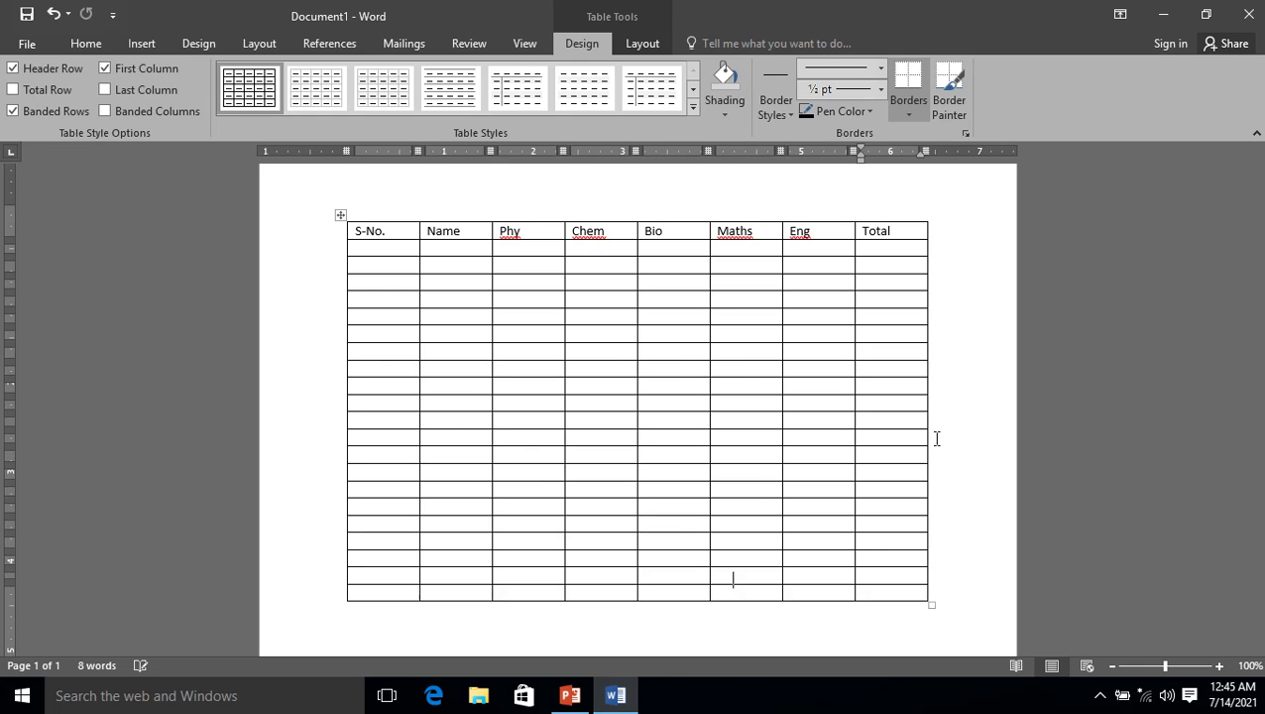
{"action": "key", "text": "Tab"}
{"action": "key", "text": "Tab"}
{"action": "key", "text": "Tab"}
{"action": "key", "text": "Tab"}
{"action": "key", "text": "Tab"}
{"action": "key", "text": "Tab"}
{"action": "key", "text": "Tab"}
{"action": "key", "text": "Tab"}
{"action": "key", "text": "Tab"}
{"action": "key", "text": "Tab"}
{"action": "key", "text": "Tab"}
{"action": "key", "text": "Tab"}
{"action": "key", "text": "Tab"}
{"action": "key", "text": "Tab"}
{"action": "key", "text": "Tab"}
{"action": "key", "text": "Tab"}
{"action": "key", "text": "Tab"}
{"action": "key", "text": "Tab"}
{"action": "key", "text": "Tab"}
{"action": "key", "text": "Tab"}
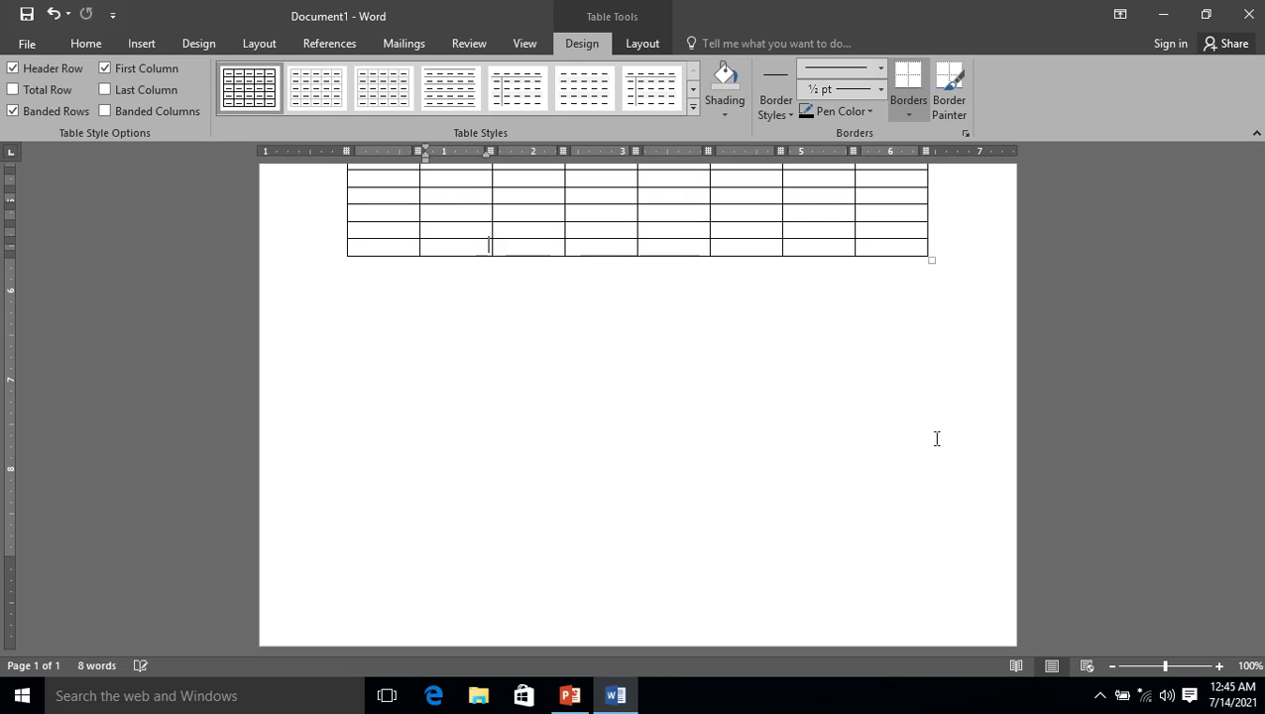
{"action": "key", "text": "Tab"}
{"action": "key", "text": "Tab"}
{"action": "key", "text": "Tab"}
{"action": "key", "text": "Tab"}
{"action": "key", "text": "Tab"}
{"action": "key", "text": "Tab"}
{"action": "key", "text": "Tab"}
{"action": "key", "text": "Tab"}
{"action": "key", "text": "Tab"}
{"action": "key", "text": "Tab"}
{"action": "key", "text": "Tab"}
{"action": "key", "text": "Tab"}
{"action": "key", "text": "Tab"}
{"action": "key", "text": "Tab"}
{"action": "key", "text": "Tab"}
{"action": "key", "text": "Tab"}
{"action": "key", "text": "Tab"}
{"action": "key", "text": "Tab"}
{"action": "key", "text": "Tab"}
{"action": "key", "text": "Tab"}
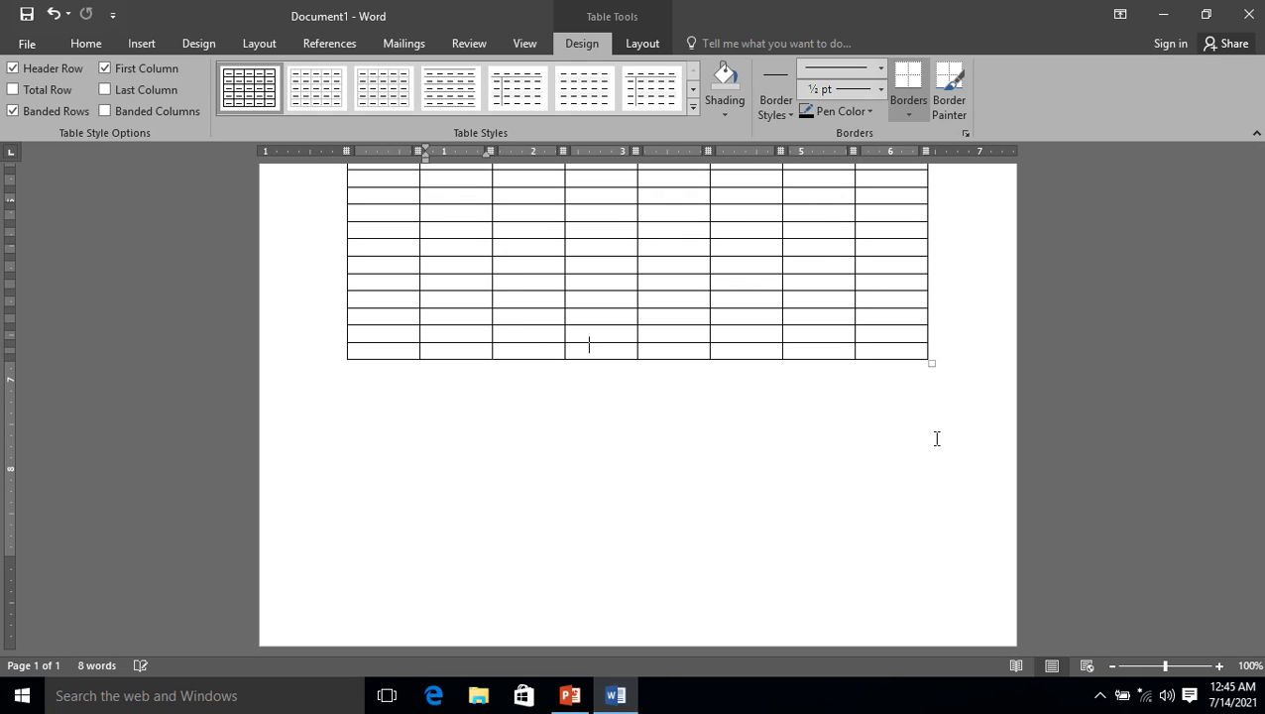
{"action": "key", "text": "Tab"}
{"action": "key", "text": "Tab"}
{"action": "key", "text": "Tab"}
{"action": "key", "text": "Tab"}
{"action": "key", "text": "Tab"}
{"action": "key", "text": "Tab"}
{"action": "key", "text": "Tab"}
{"action": "key", "text": "Tab"}
{"action": "key", "text": "Tab"}
{"action": "key", "text": "Tab"}
{"action": "key", "text": "Tab"}
{"action": "key", "text": "Tab"}
{"action": "key", "text": "Tab"}
{"action": "key", "text": "Tab"}
{"action": "key", "text": "Tab"}
{"action": "key", "text": "Tab"}
{"action": "key", "text": "Tab"}
{"action": "key", "text": "Tab"}
{"action": "key", "text": "Tab"}
{"action": "key", "text": "Tab"}
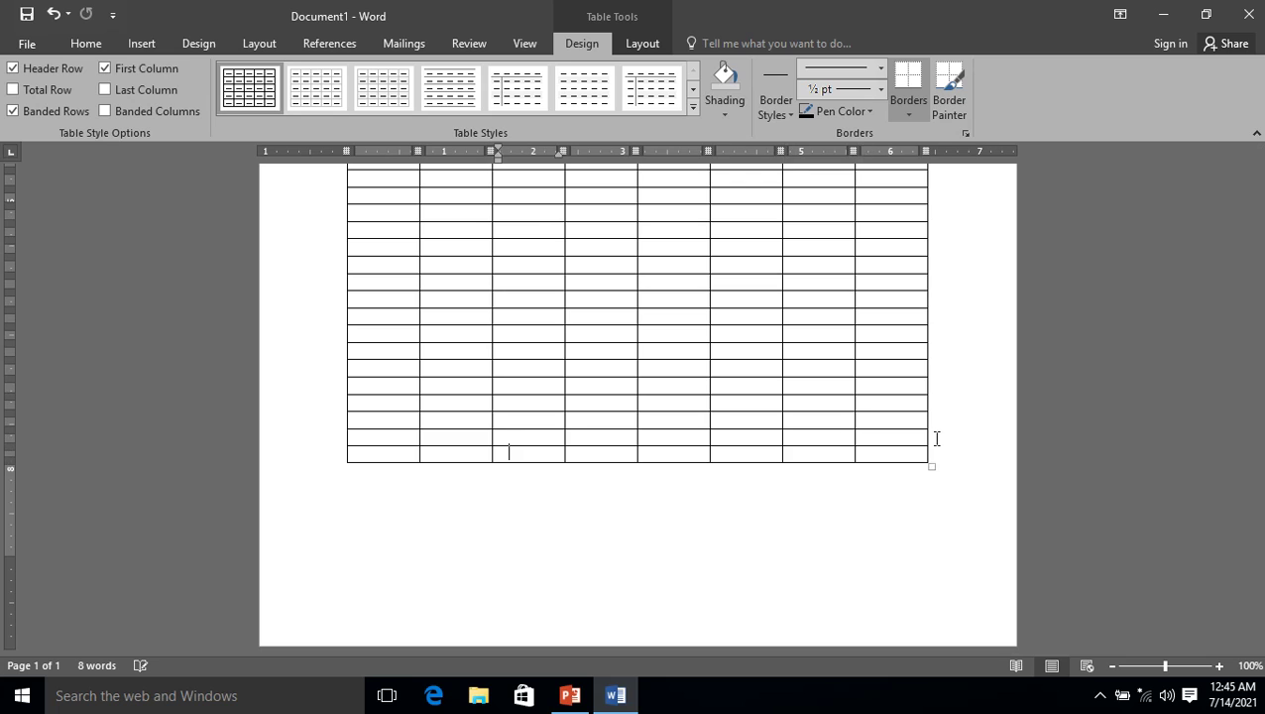
{"action": "key", "text": "Tab"}
{"action": "key", "text": "Tab"}
{"action": "key", "text": "Tab"}
{"action": "key", "text": "Tab"}
{"action": "key", "text": "Tab"}
{"action": "key", "text": "Tab"}
{"action": "key", "text": "Tab"}
{"action": "key", "text": "Tab"}
{"action": "key", "text": "Tab"}
{"action": "key", "text": "Tab"}
{"action": "key", "text": "Tab"}
{"action": "key", "text": "Tab"}
{"action": "key", "text": "Tab"}
{"action": "key", "text": "Tab"}
{"action": "key", "text": "Tab"}
{"action": "key", "text": "Tab"}
{"action": "key", "text": "Tab"}
{"action": "key", "text": "Tab"}
{"action": "key", "text": "Tab"}
{"action": "key", "text": "Tab"}
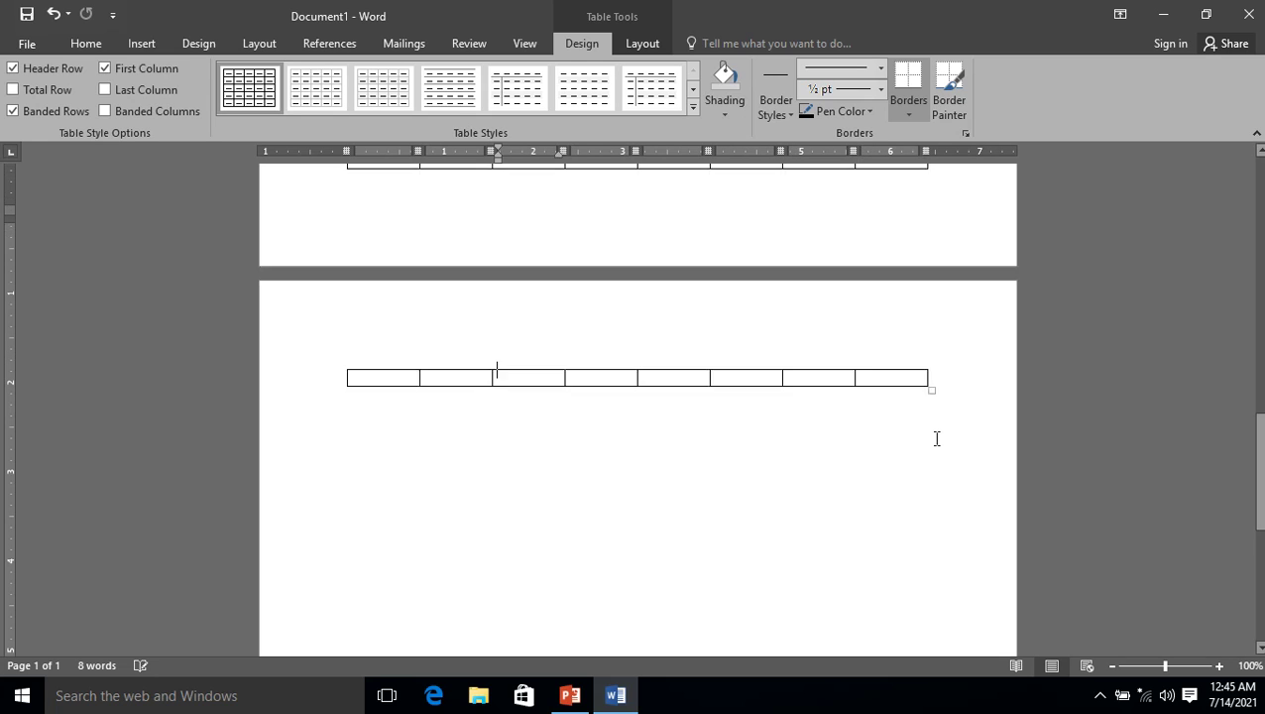
{"action": "key", "text": "Tab"}
{"action": "key", "text": "Tab"}
{"action": "key", "text": "Tab"}
{"action": "key", "text": "Tab"}
{"action": "key", "text": "Tab"}
{"action": "key", "text": "Tab"}
{"action": "key", "text": "Tab"}
{"action": "key", "text": "Tab"}
{"action": "key", "text": "Tab"}
{"action": "key", "text": "Tab"}
{"action": "key", "text": "Tab"}
{"action": "key", "text": "Tab"}
{"action": "key", "text": "Tab"}
{"action": "key", "text": "Tab"}
{"action": "key", "text": "Tab"}
{"action": "key", "text": "Tab"}
{"action": "key", "text": "Tab"}
{"action": "key", "text": "Tab"}
{"action": "key", "text": "Tab"}
{"action": "key", "text": "Tab"}
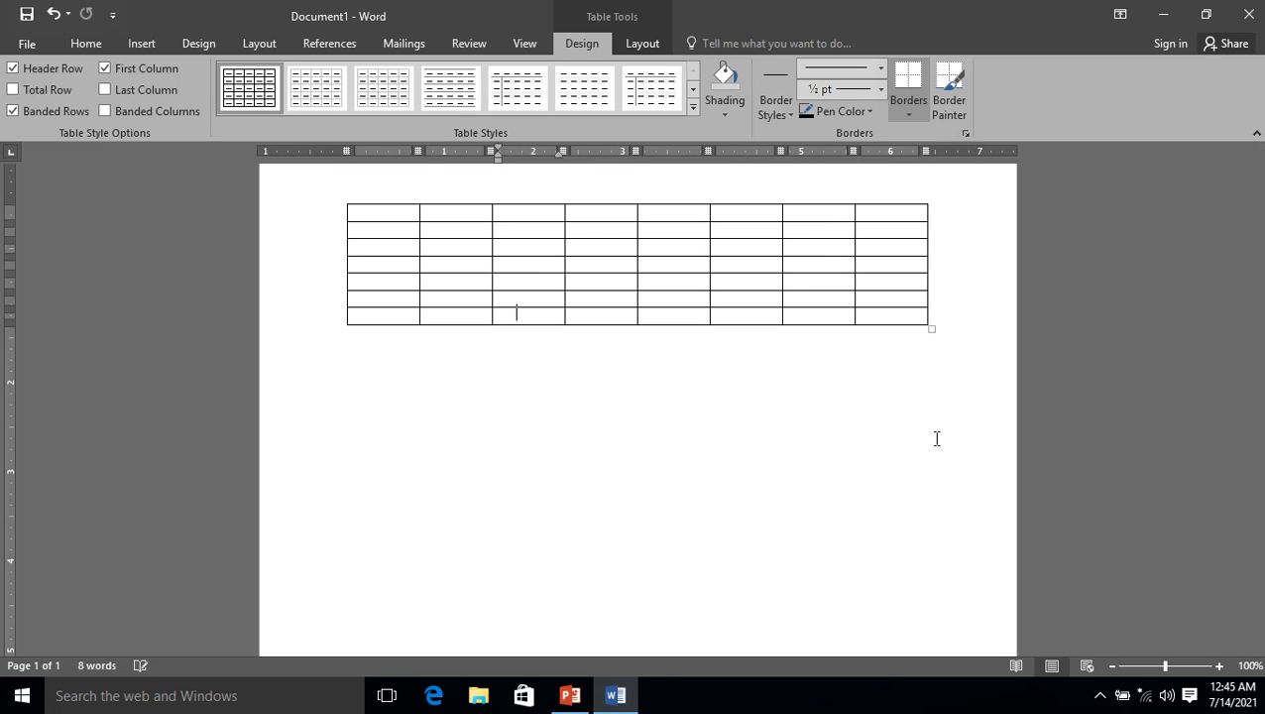
Append empty rows to the end of the marks table until it has sixteen rows on the second page.
{"action": "key", "text": "Tab"}
{"action": "key", "text": "Tab"}
{"action": "key", "text": "Tab"}
{"action": "key", "text": "Tab"}
{"action": "key", "text": "Tab"}
{"action": "key", "text": "Tab"}
{"action": "key", "text": "Tab"}
{"action": "key", "text": "Tab"}
{"action": "key", "text": "Tab"}
{"action": "key", "text": "Tab"}
{"action": "key", "text": "Tab"}
{"action": "key", "text": "Tab"}
{"action": "key", "text": "Tab"}
{"action": "key", "text": "Tab"}
{"action": "key", "text": "Tab"}
{"action": "key", "text": "Tab"}
{"action": "key", "text": "Tab"}
{"action": "key", "text": "Tab"}
{"action": "key", "text": "Tab"}
{"action": "key", "text": "Tab"}
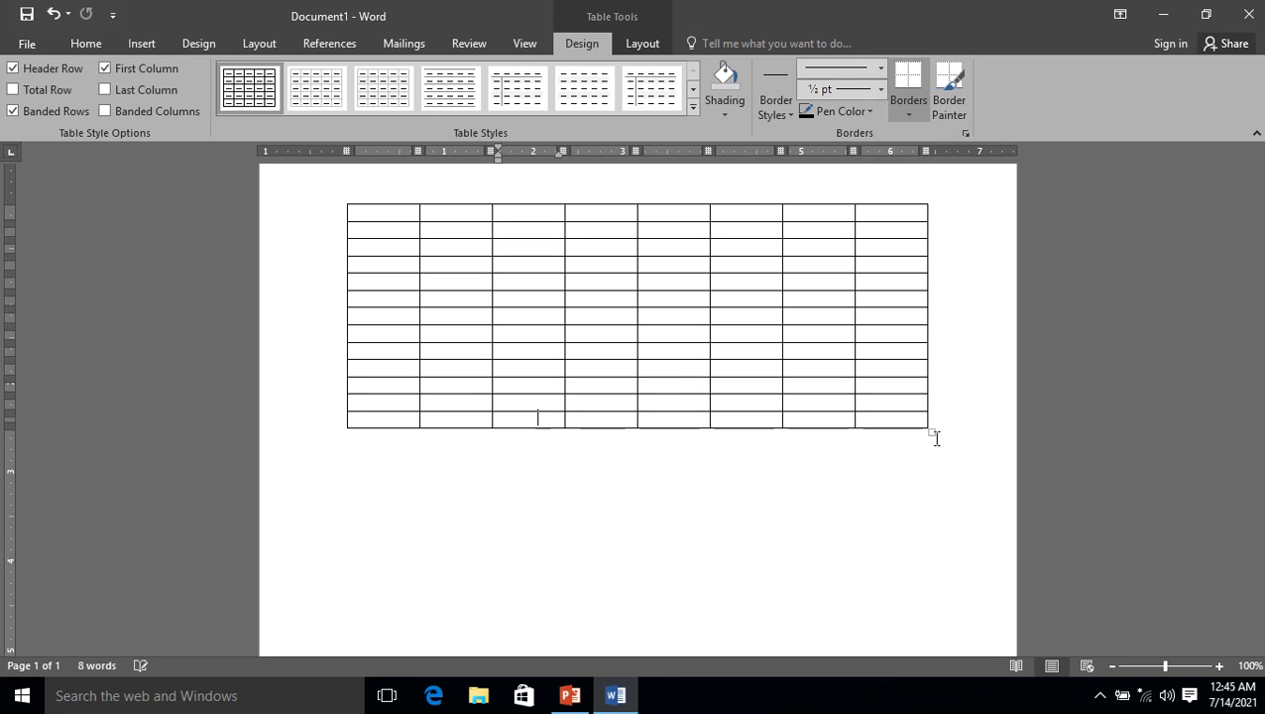
{"action": "key", "text": "Tab"}
{"action": "key", "text": "Tab"}
{"action": "key", "text": "Tab"}
{"action": "key", "text": "Tab"}
{"action": "key", "text": "Tab"}
{"action": "key", "text": "Tab"}
{"action": "key", "text": "Tab"}
{"action": "key", "text": "Tab"}
{"action": "key", "text": "Tab"}
{"action": "key", "text": "Tab"}
{"action": "key", "text": "Tab"}
{"action": "key", "text": "Tab"}
{"action": "key", "text": "Tab"}
{"action": "key", "text": "Tab"}
{"action": "key", "text": "Tab"}
{"action": "key", "text": "Tab"}
{"action": "key", "text": "Tab"}
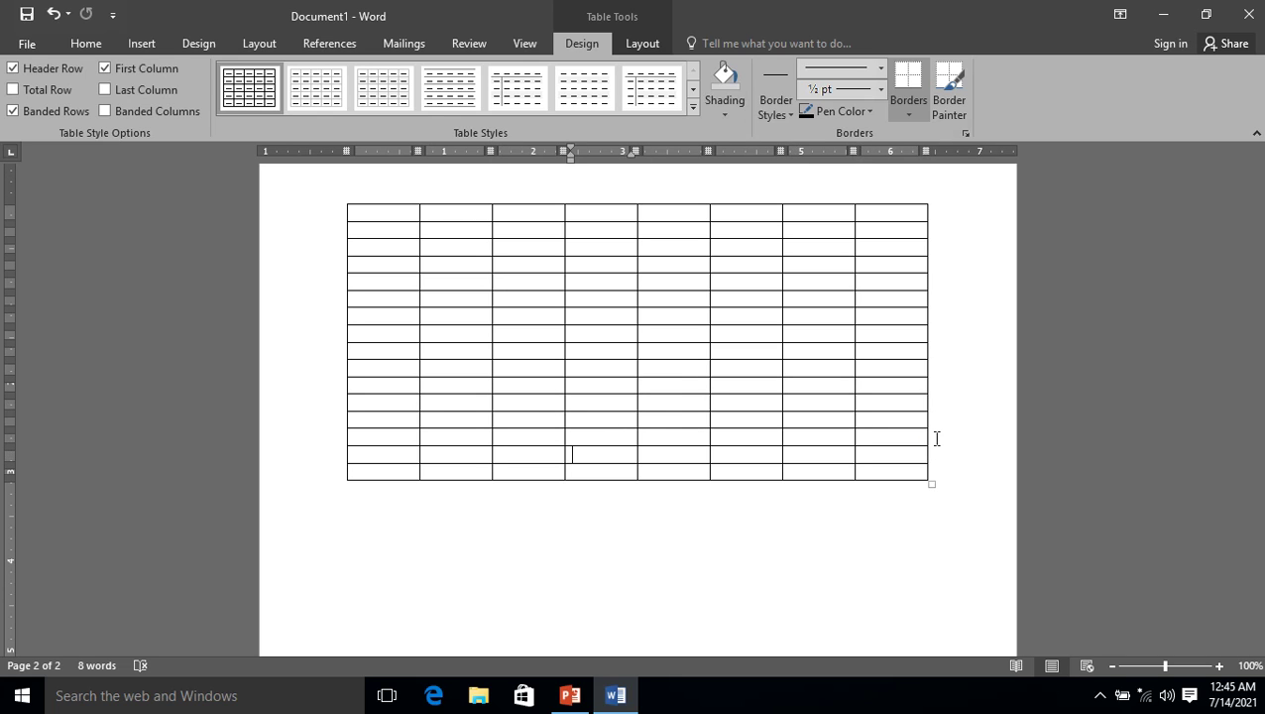
Set the row with the headings "S-No." through "Total" as a repeating header row for the marks table.
{"action": "scroll", "coordinate": [935, 437], "scroll_direction": "up", "scroll_amount": 15}
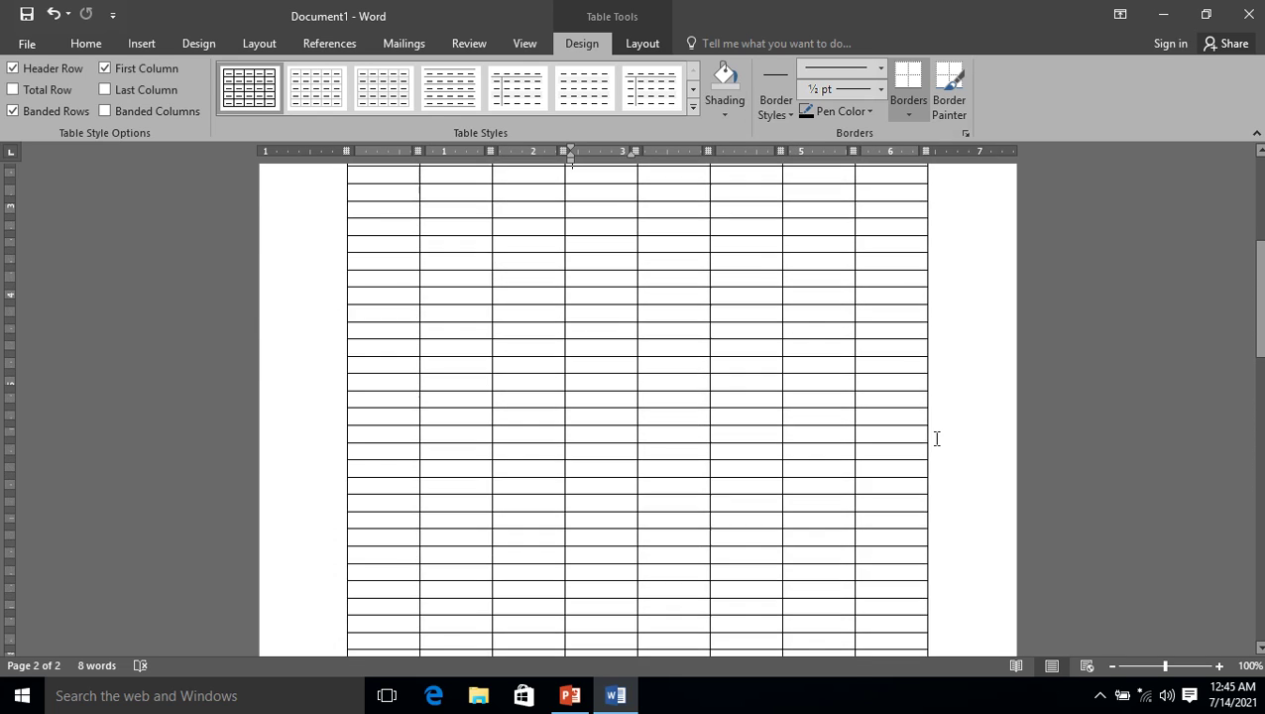
{"action": "key", "text": "ctrl+Home"}
{"action": "key", "text": "Return"}
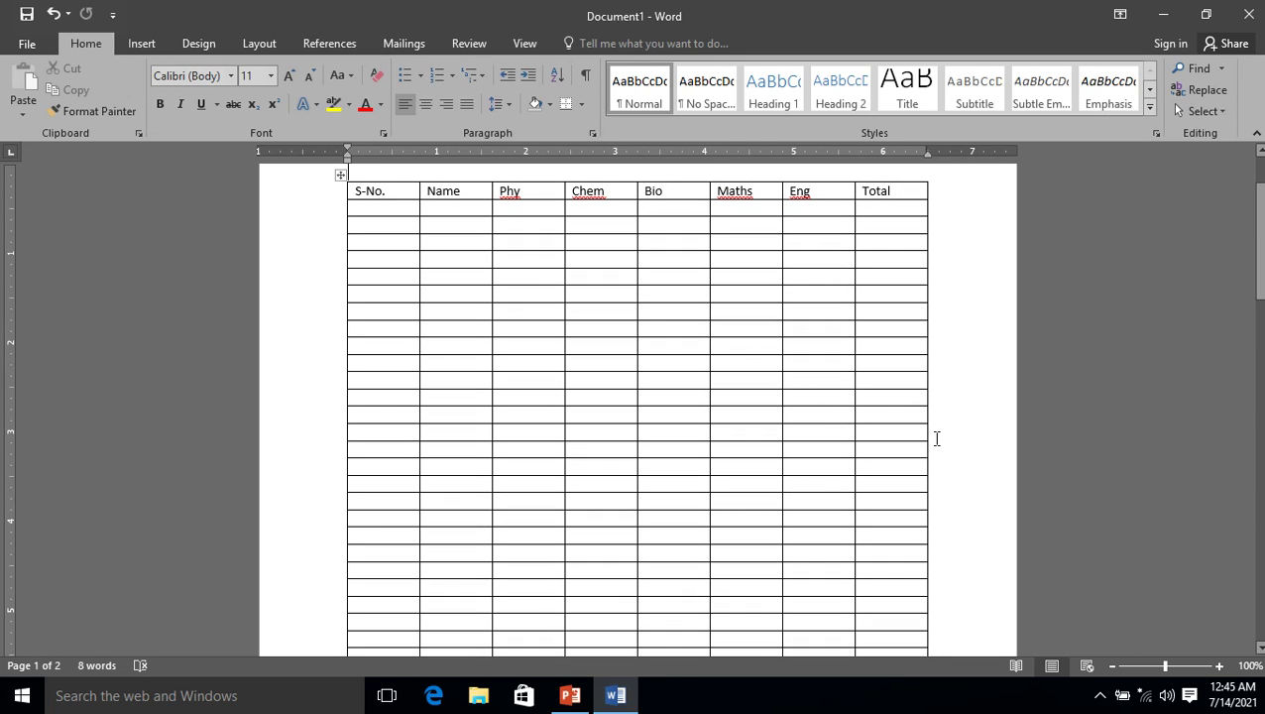
{"action": "key", "text": "Down"}
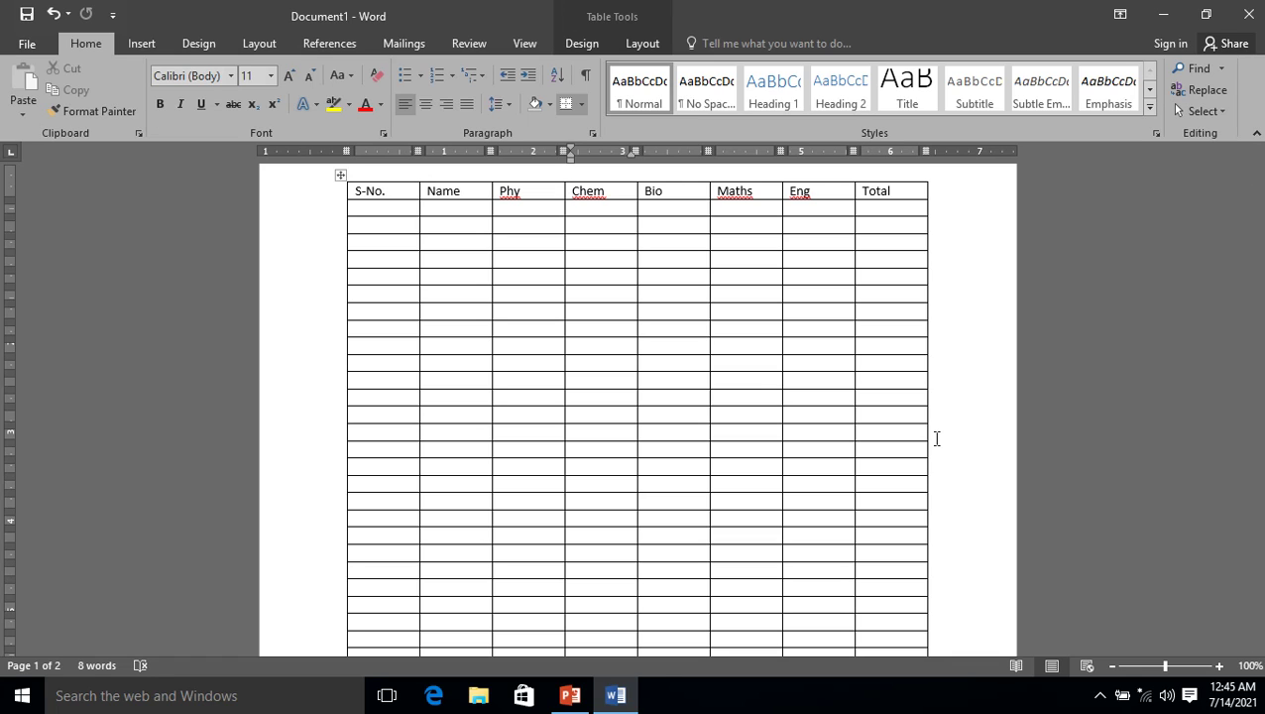
{"action": "left_click", "coordinate": [334, 198]}
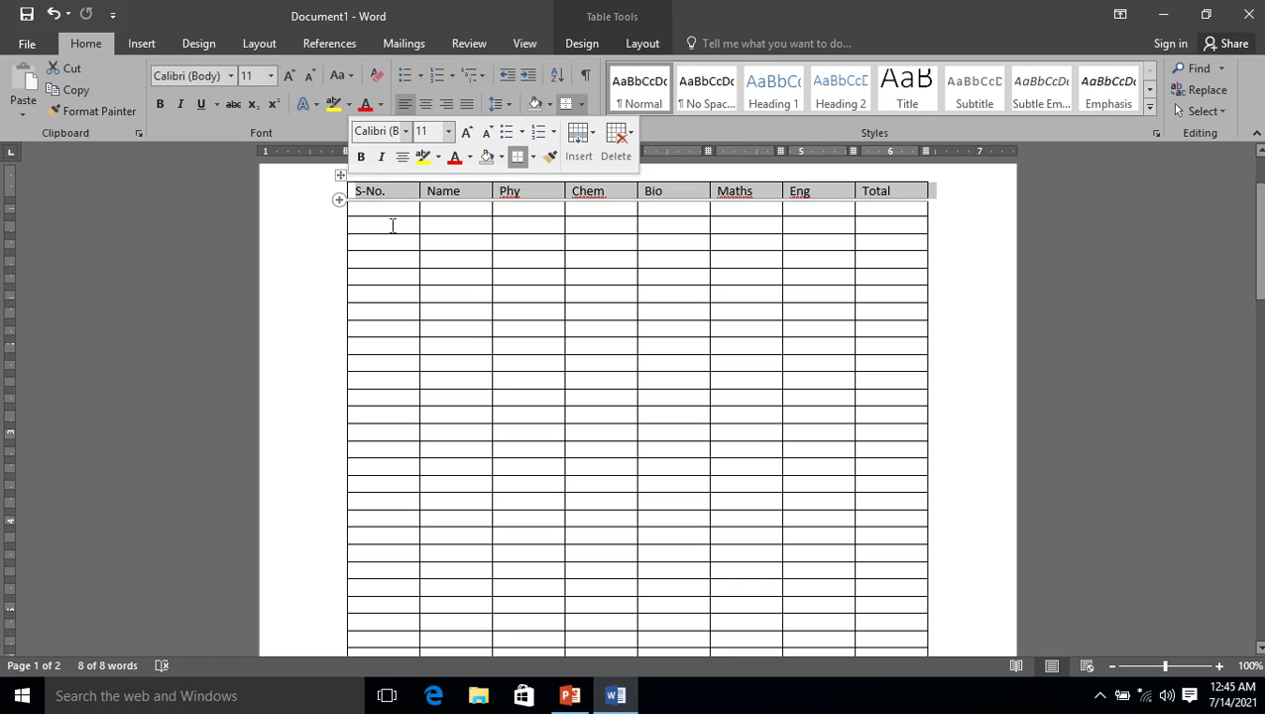
{"action": "left_click", "coordinate": [507, 260]}
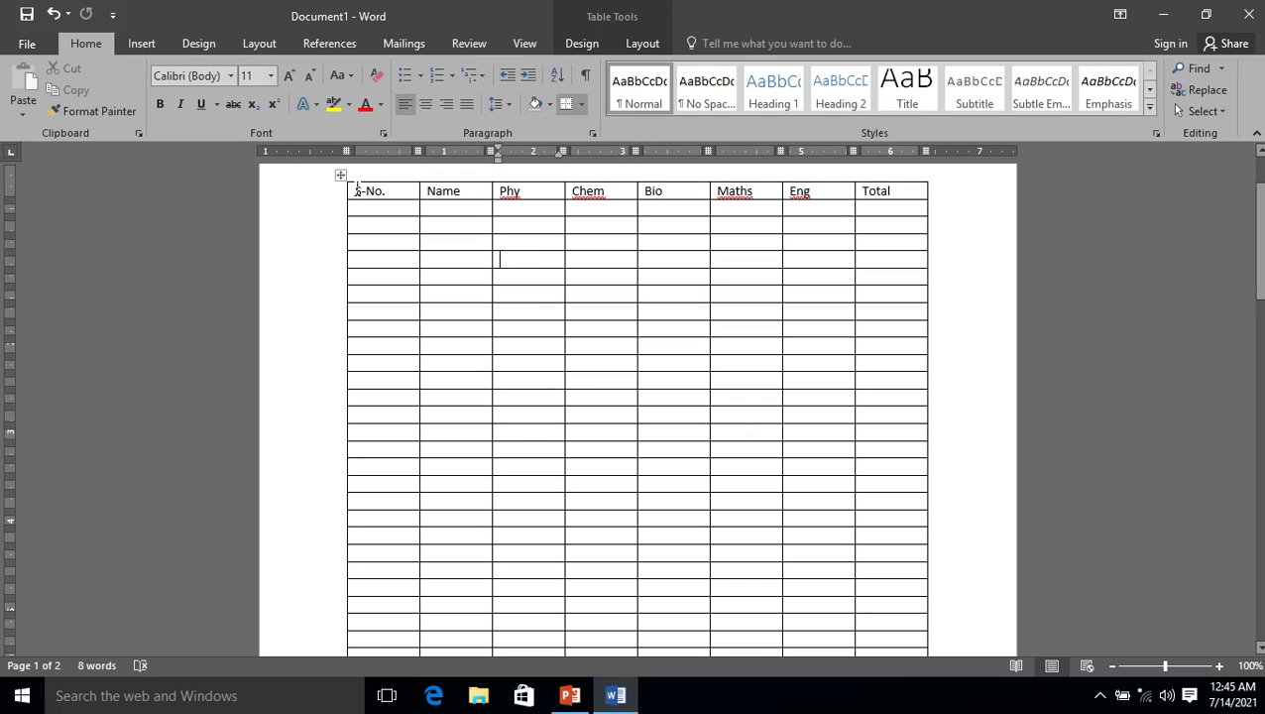
{"action": "mouse_move", "coordinate": [357, 189]}
{"action": "left_mouse_down"}
{"action": "mouse_move", "coordinate": [606, 194]}
{"action": "mouse_move", "coordinate": [769, 181]}
{"action": "mouse_move", "coordinate": [892, 193]}
{"action": "left_mouse_up"}
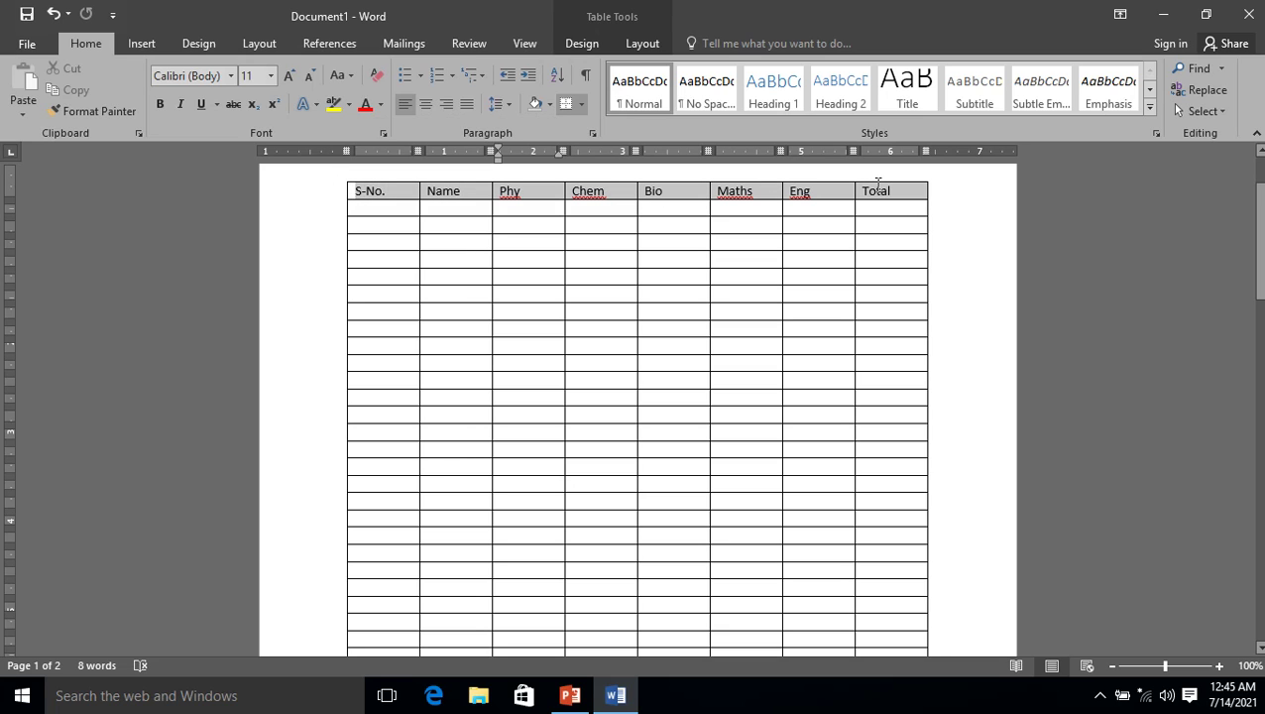
{"action": "left_click", "coordinate": [706, 90]}
{"action": "left_click", "coordinate": [596, 43]}
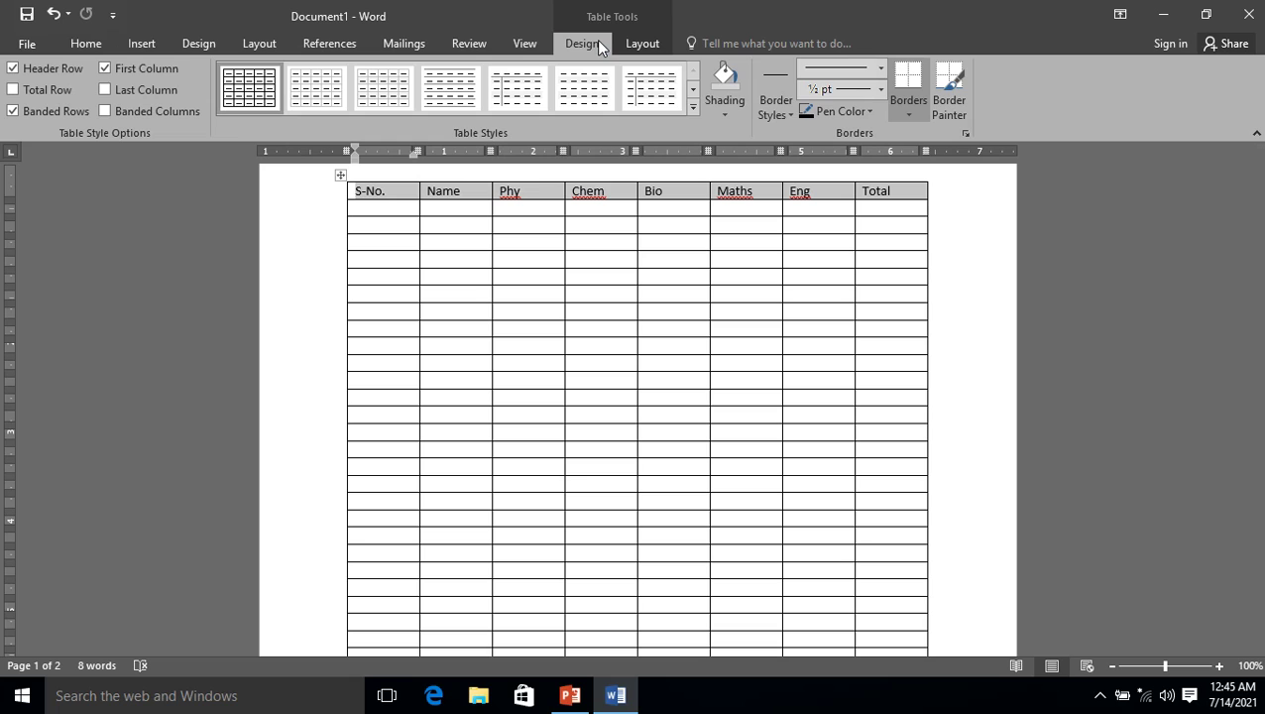
{"action": "left_click", "coordinate": [638, 45]}
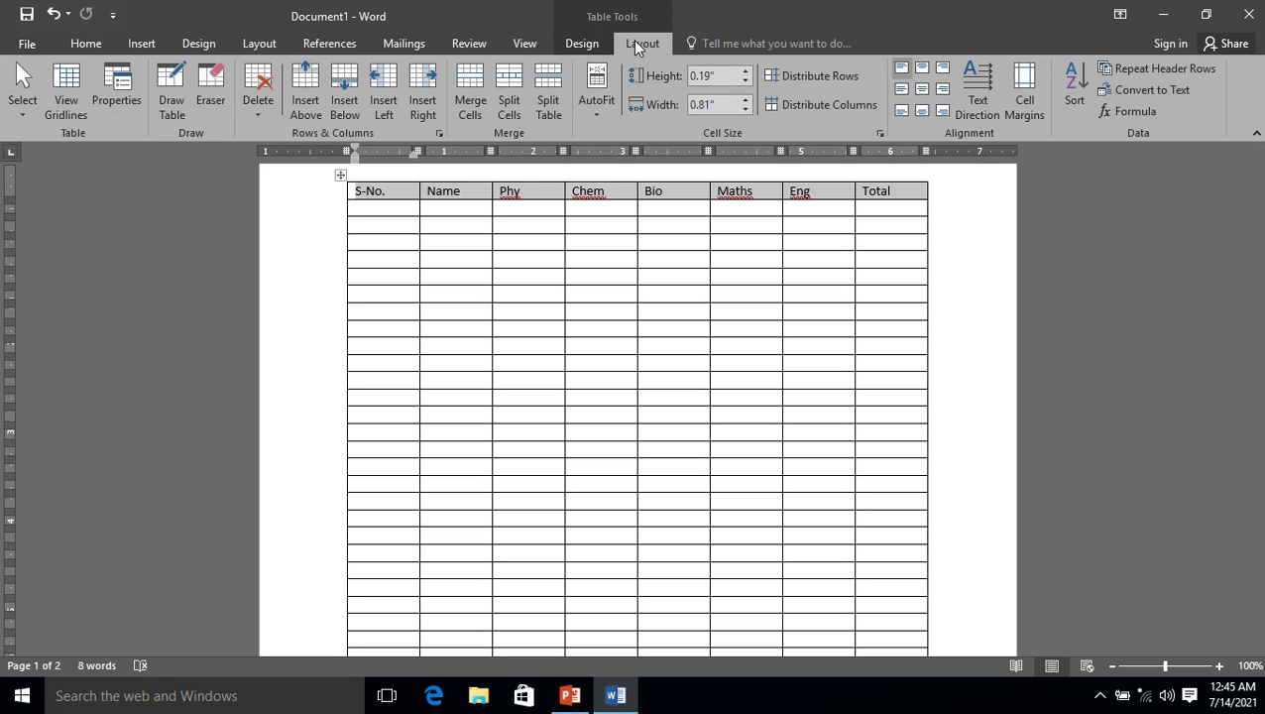
{"action": "left_click", "coordinate": [1178, 72]}
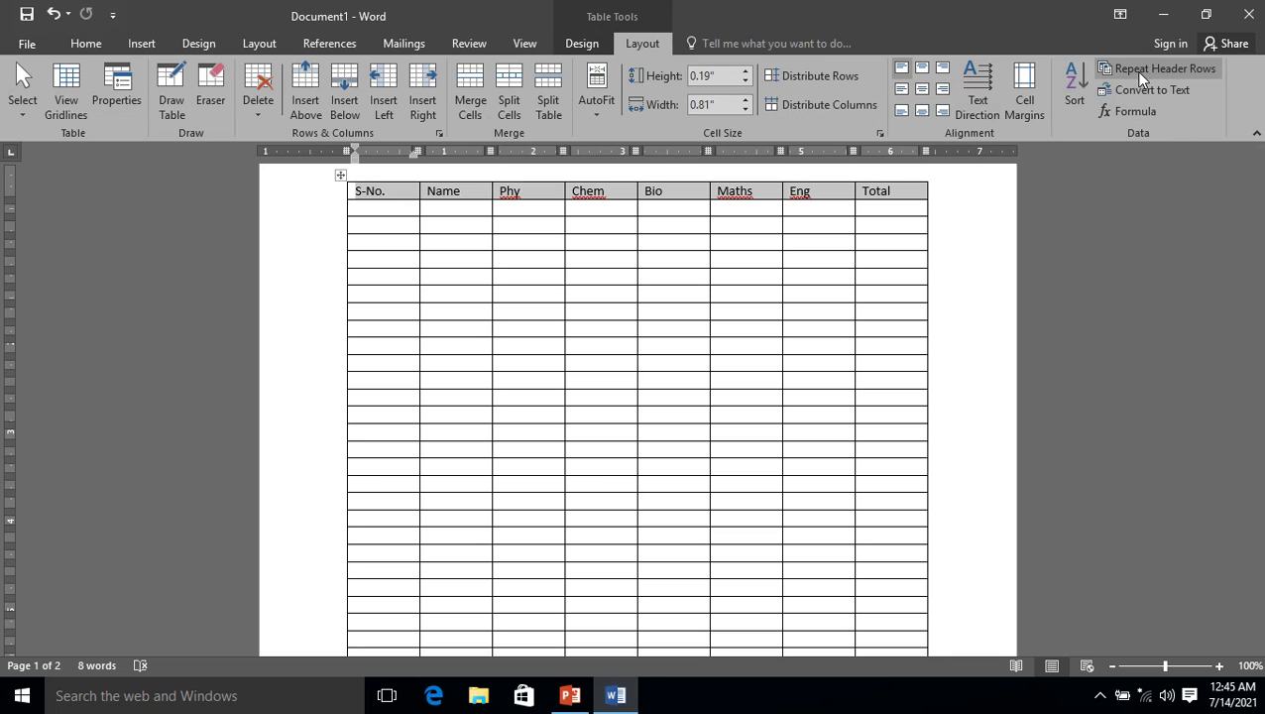
{"action": "left_click", "coordinate": [1143, 72]}
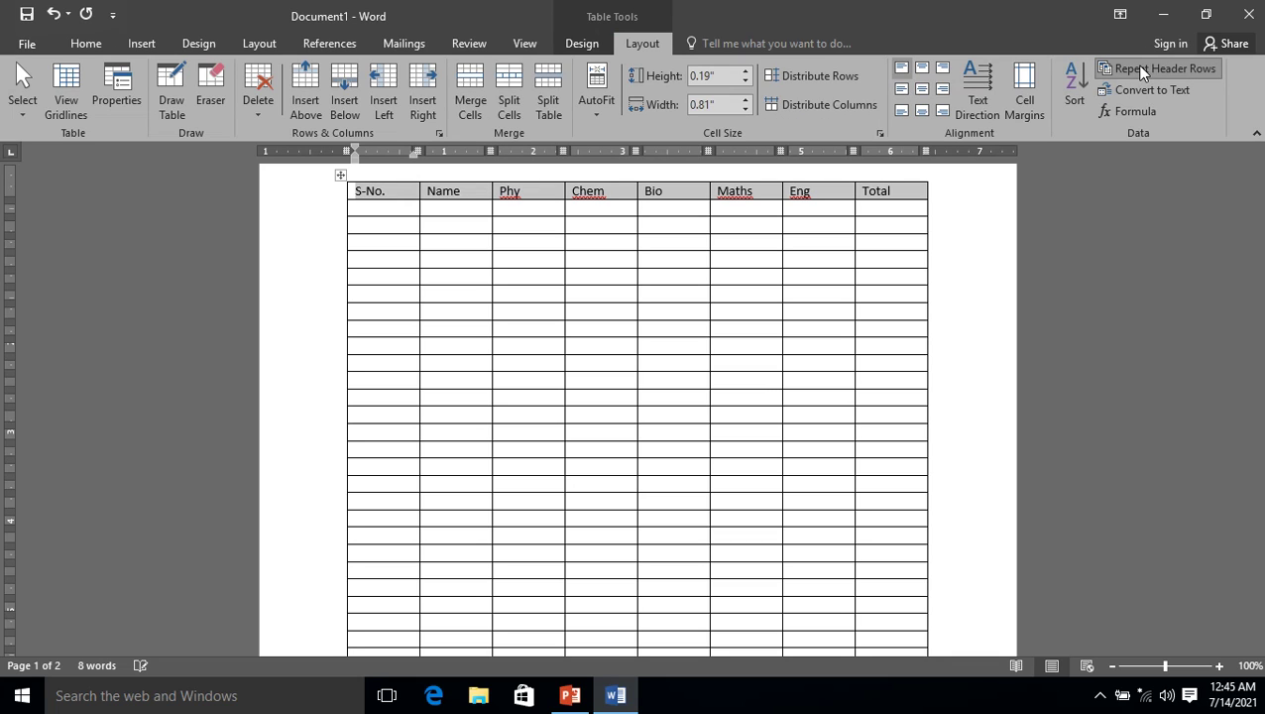
{"action": "left_click", "coordinate": [923, 330]}
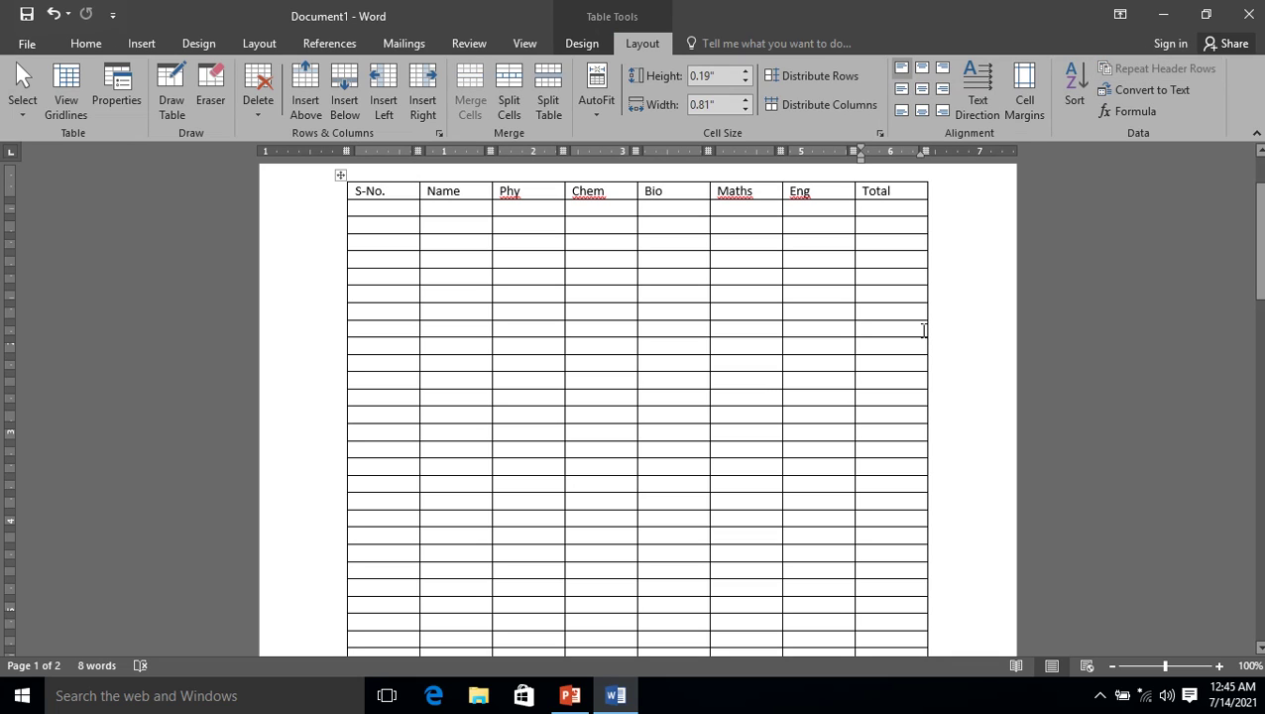
Check the top of the marks table on both pages for the header row, and switch to the PowerPoint topics slide.
{"action": "scroll", "coordinate": [922, 330], "scroll_direction": "down", "scroll_amount": 10}
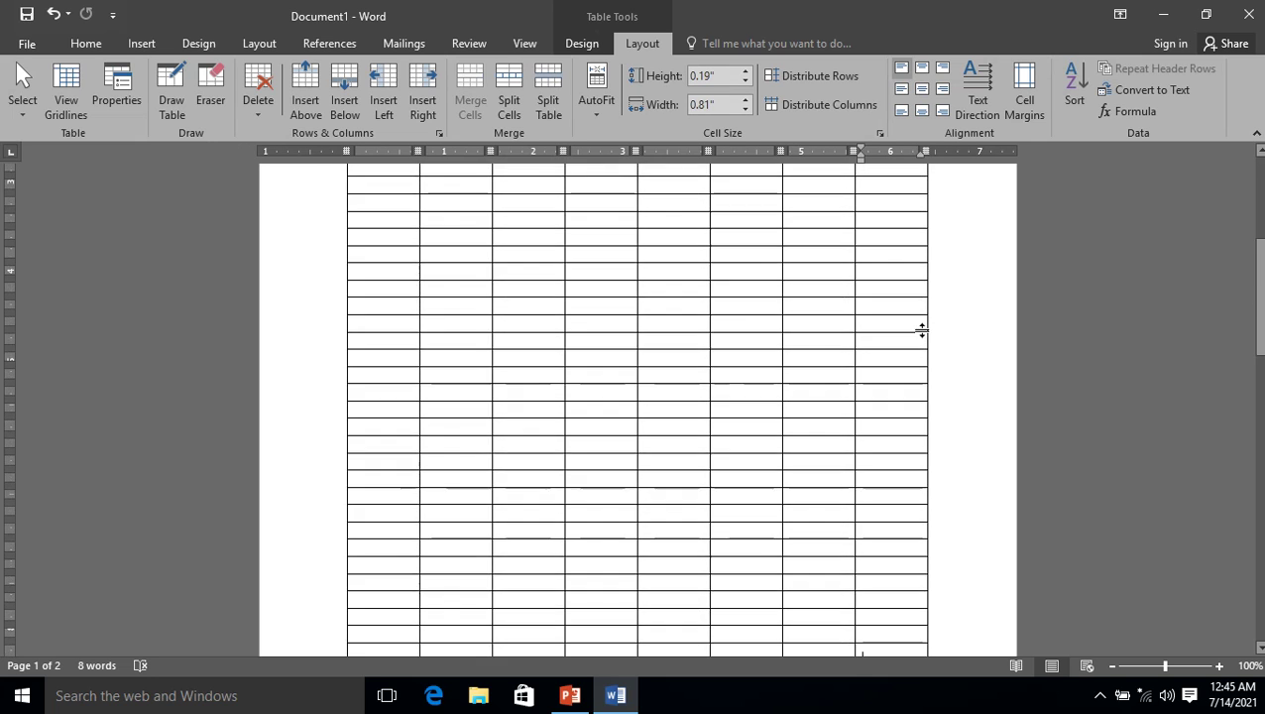
{"action": "scroll", "coordinate": [923, 330], "scroll_direction": "down", "scroll_amount": 3}
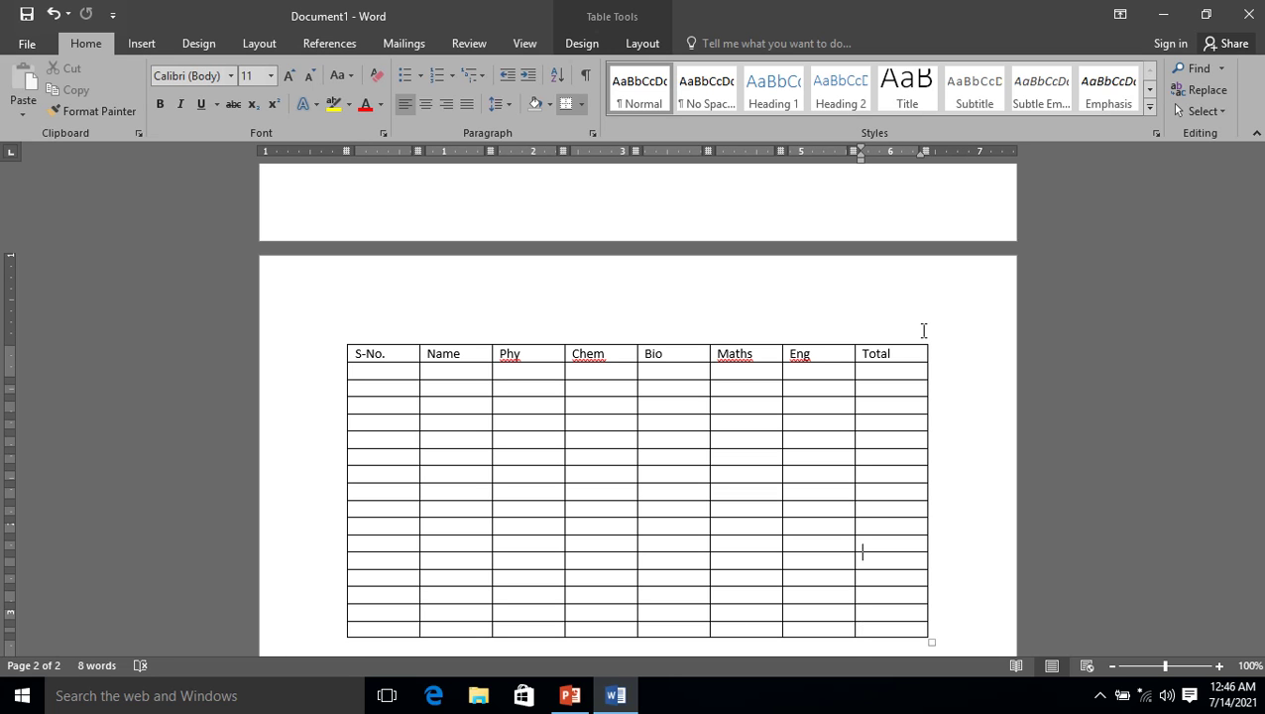
{"action": "scroll", "coordinate": [923, 330], "scroll_direction": "up", "scroll_amount": 10}
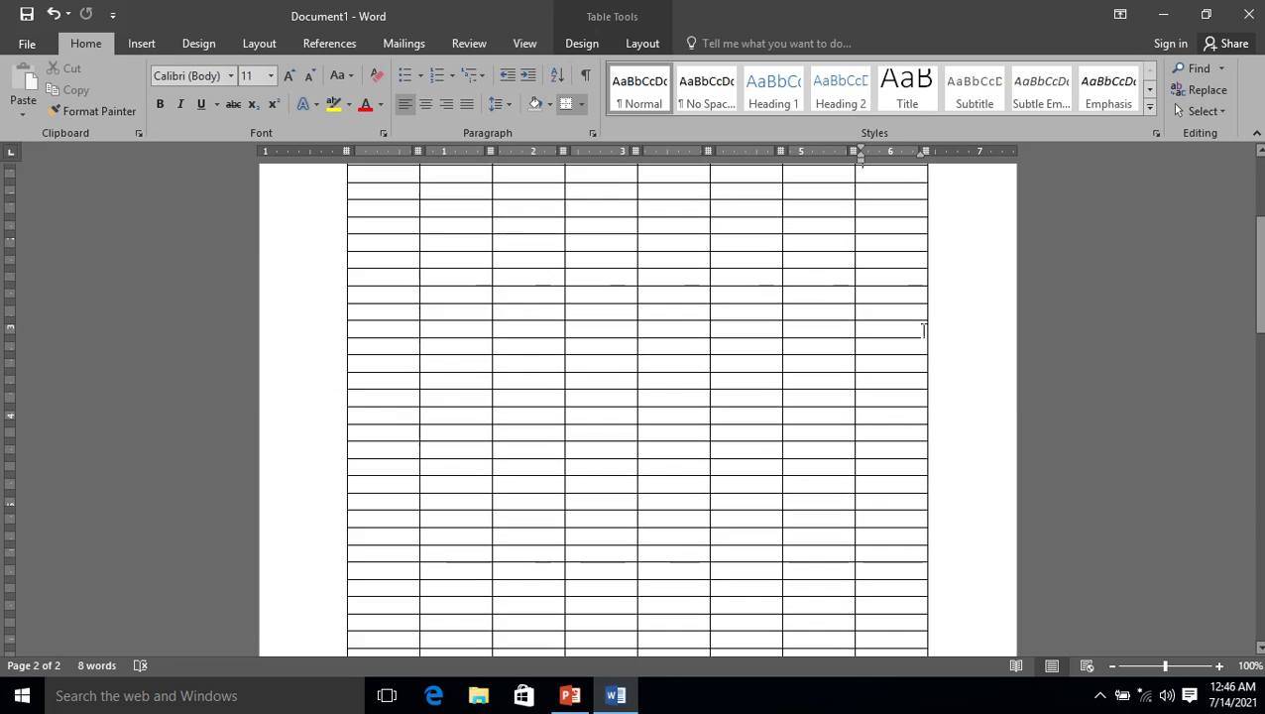
{"action": "scroll", "coordinate": [922, 330], "scroll_direction": "up", "scroll_amount": 5}
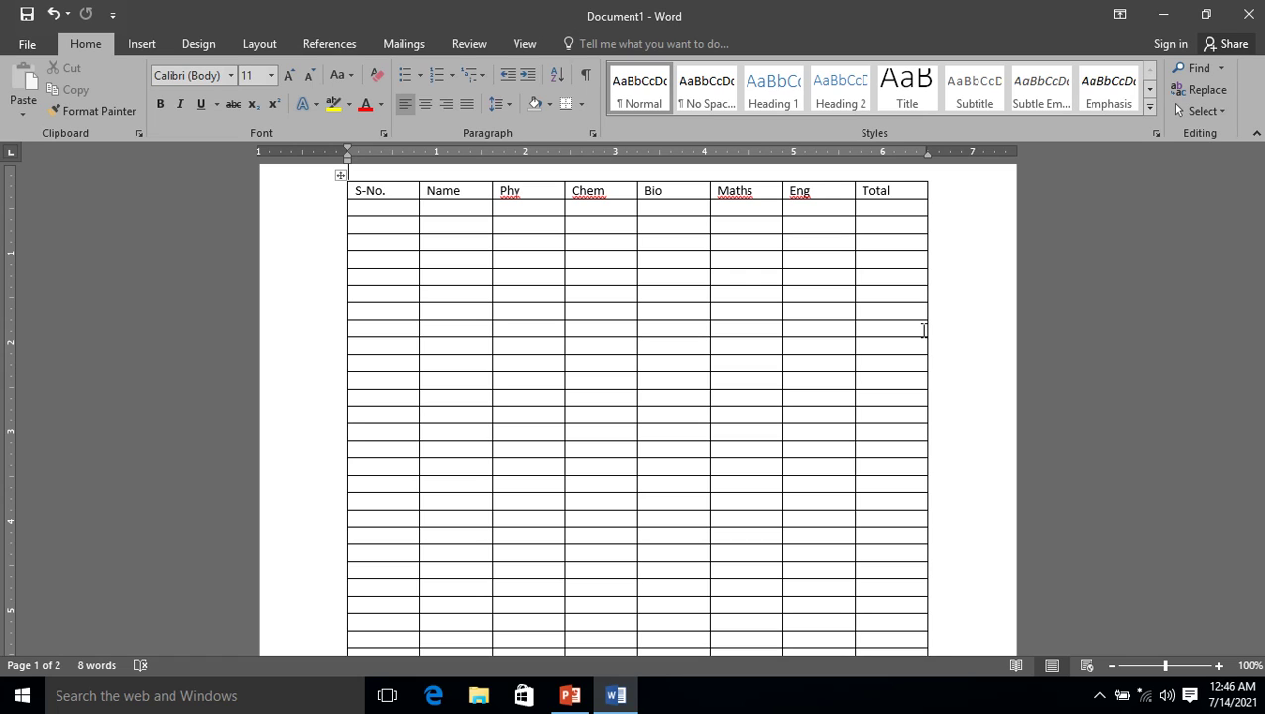
{"action": "left_click", "coordinate": [1166, 16]}
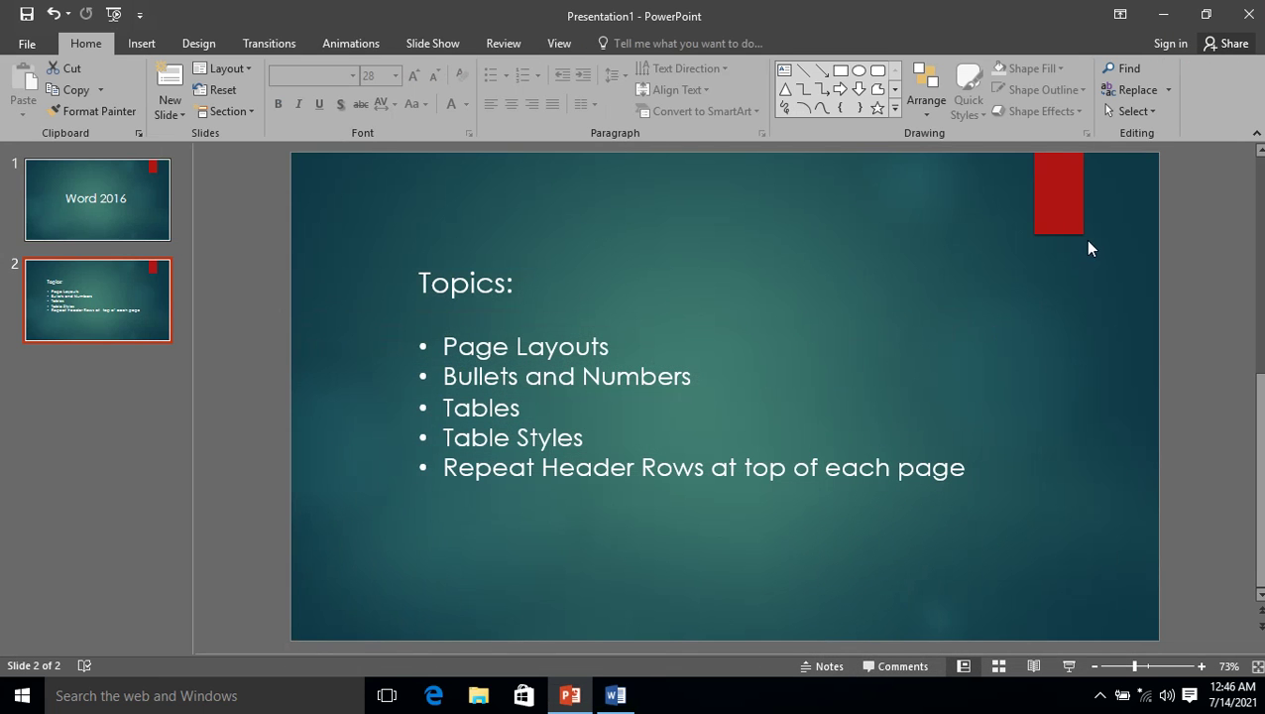